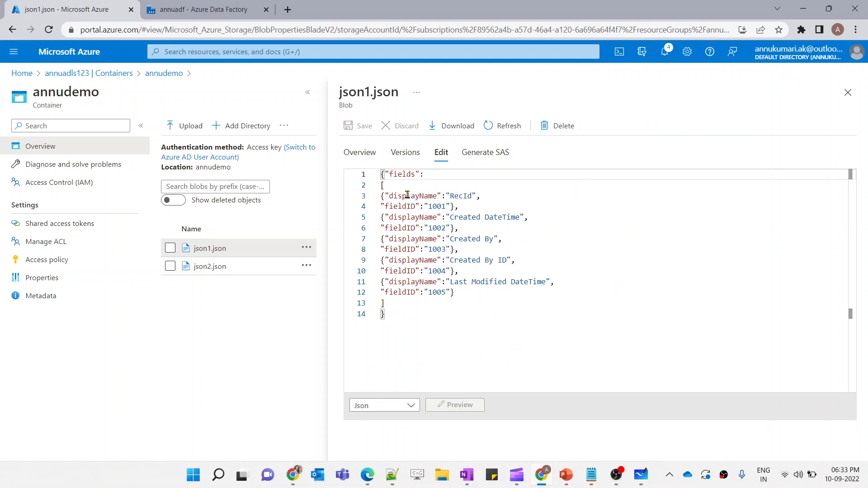
mouse_move(566, 475)
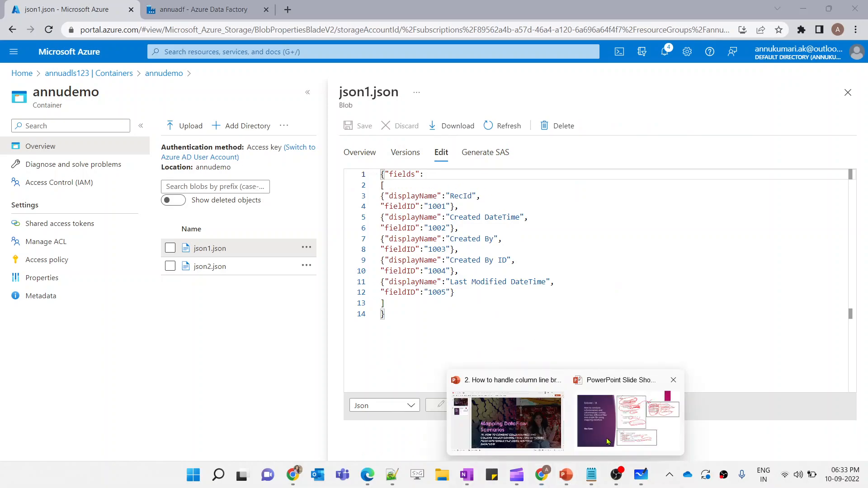
click(619, 412)
click(55, 477)
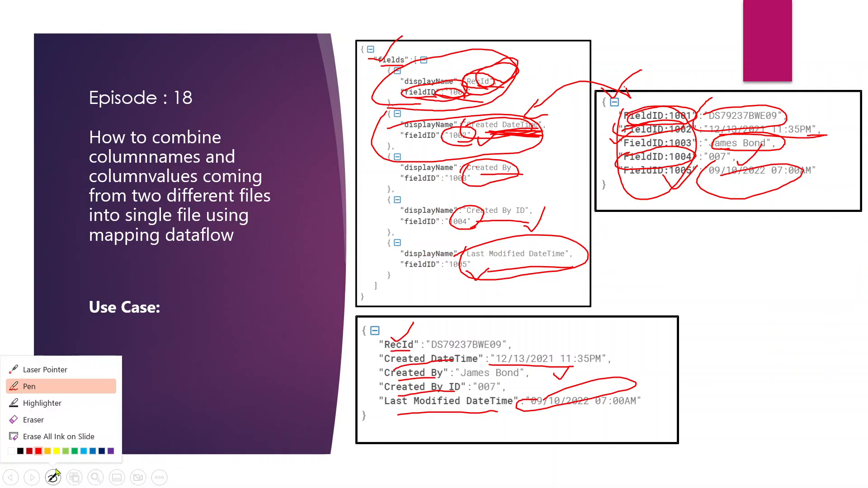
click(45, 437)
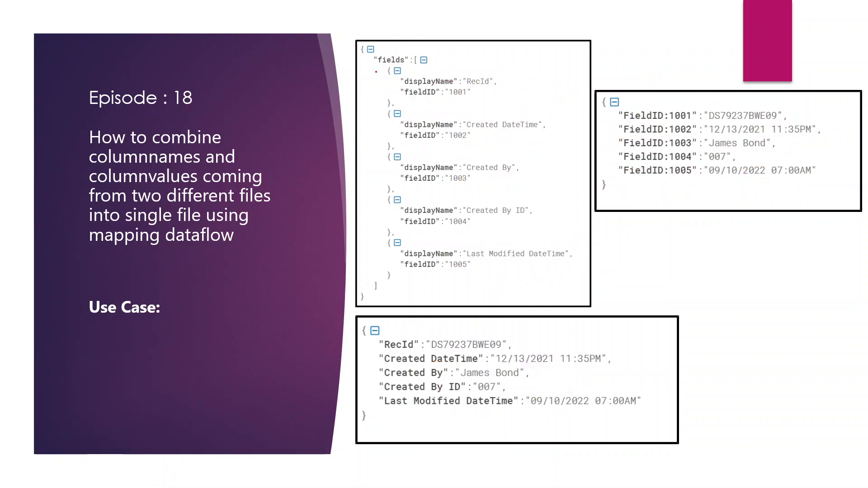
drag(358, 62, 378, 28)
key(alt+Tab)
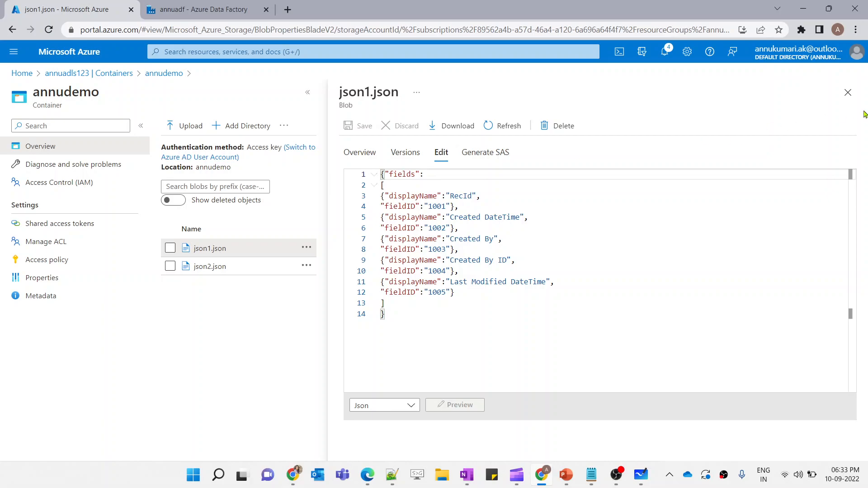
Open json2.json in the container and view its contents in the editor
click(848, 92)
click(211, 245)
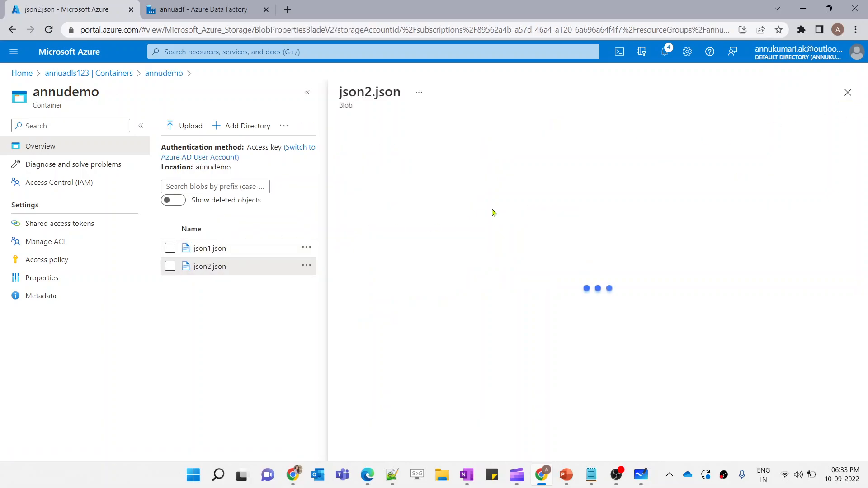
click(442, 152)
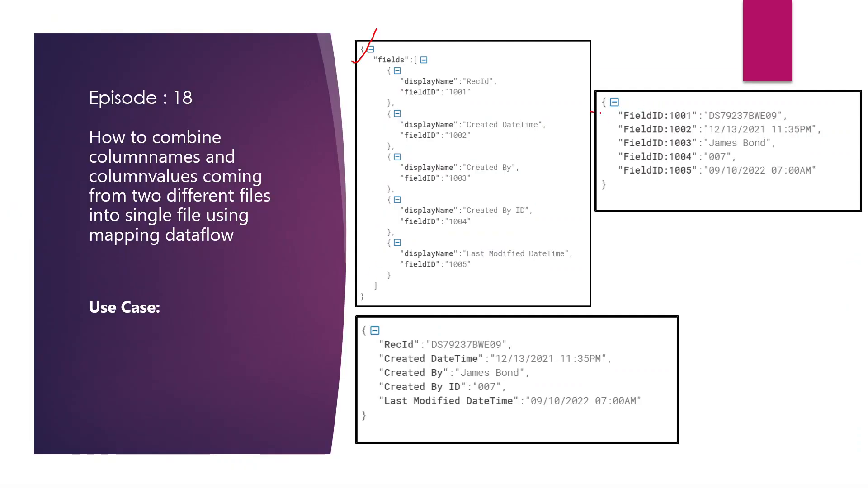
drag(601, 113, 628, 81)
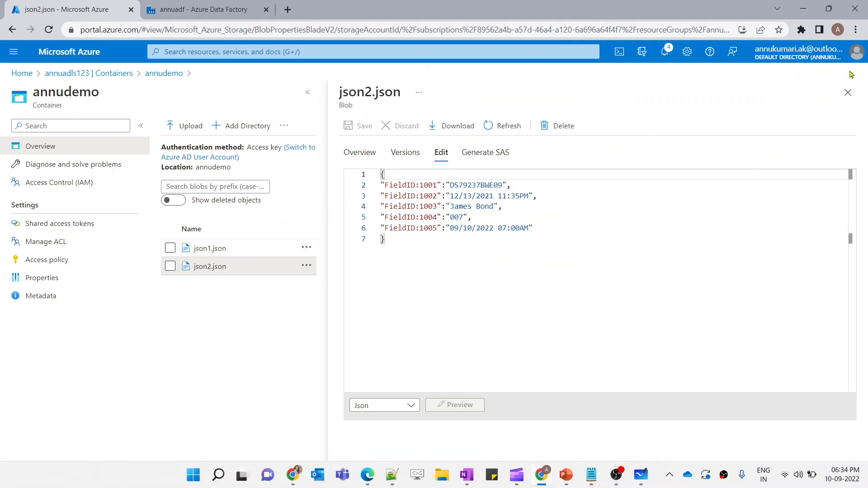
click(849, 92)
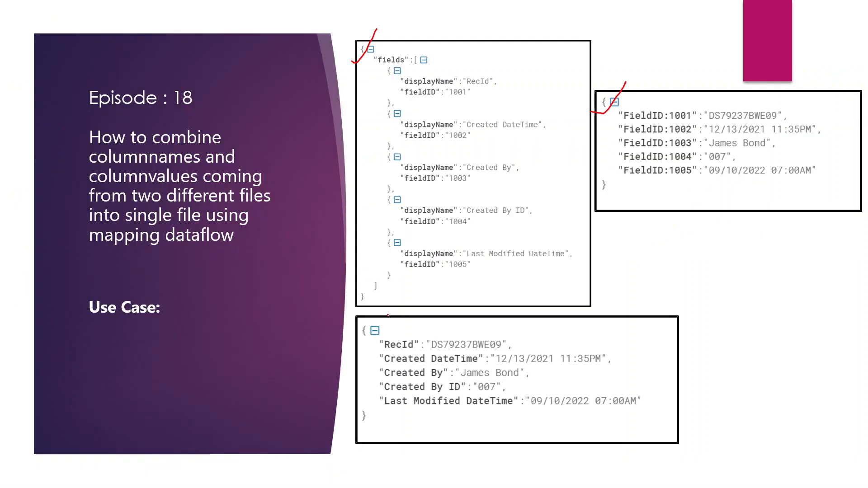
drag(388, 316, 445, 297)
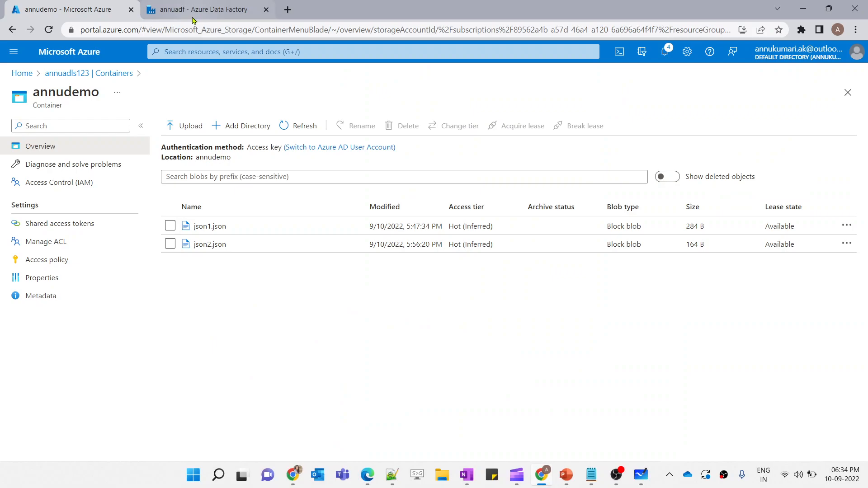
Create a new data flow in the Data Factory authoring workspace
click(191, 16)
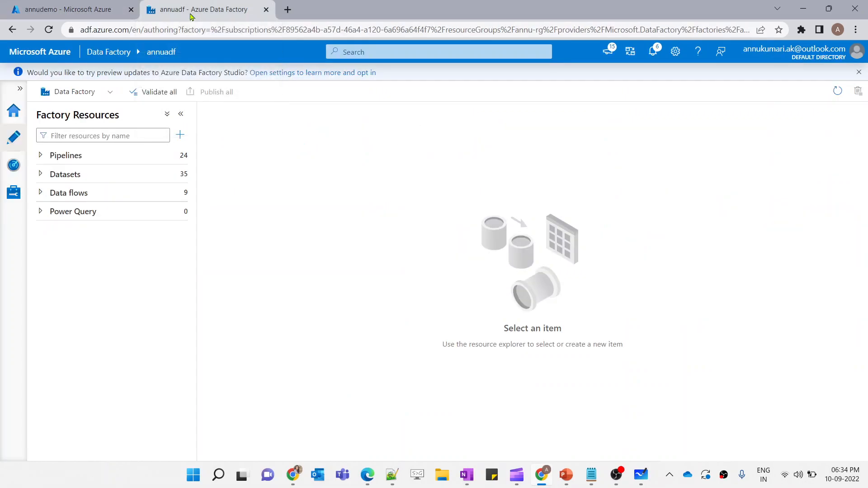
click(176, 193)
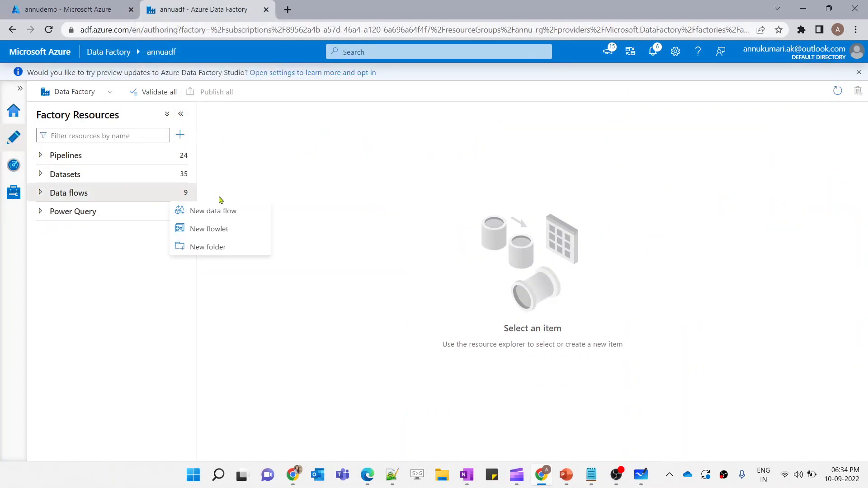
click(225, 212)
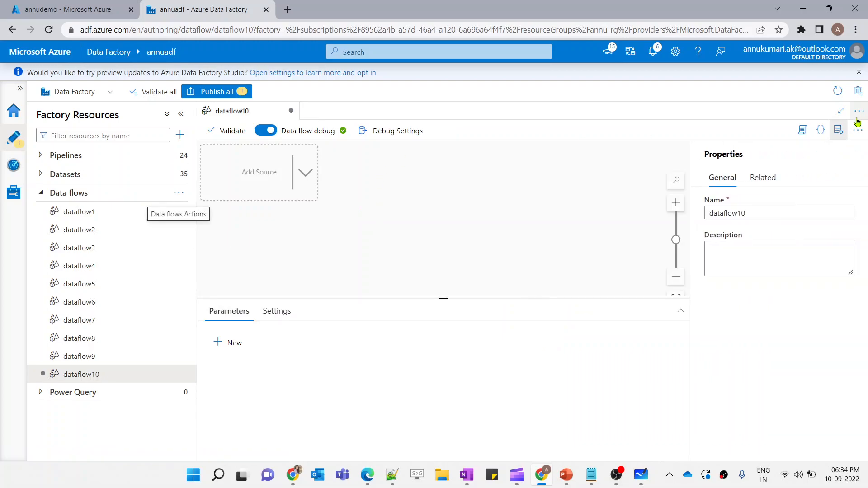
click(839, 130)
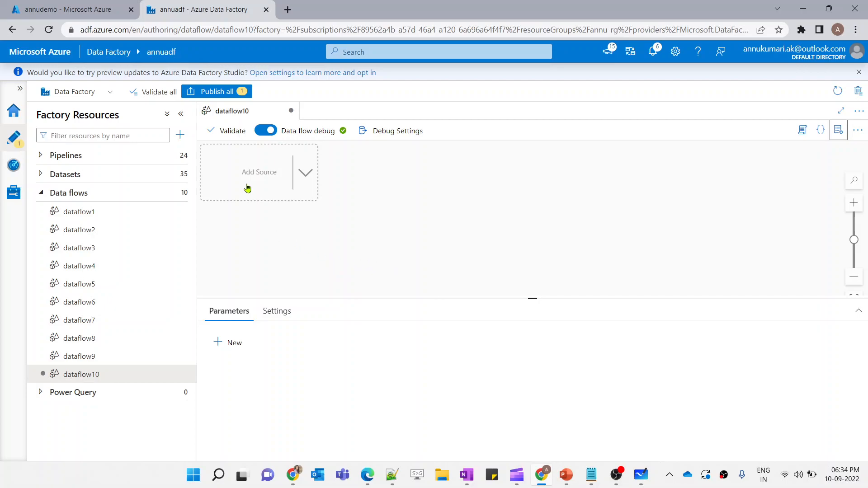
click(68, 9)
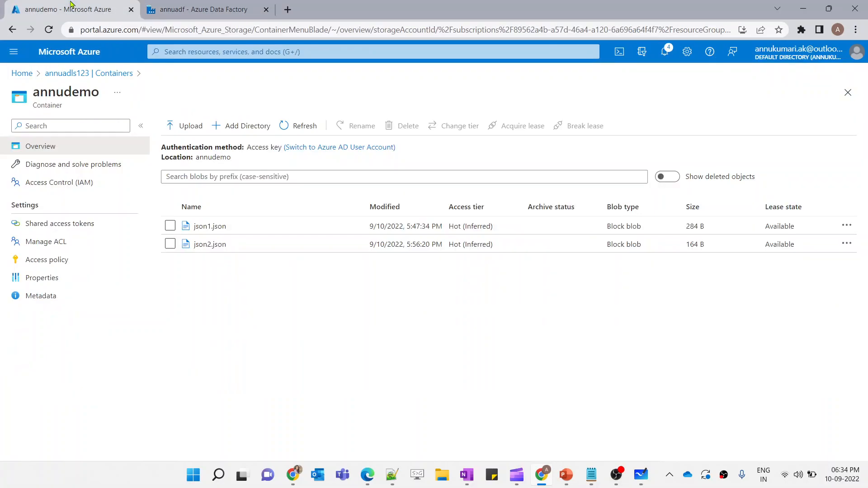
click(208, 6)
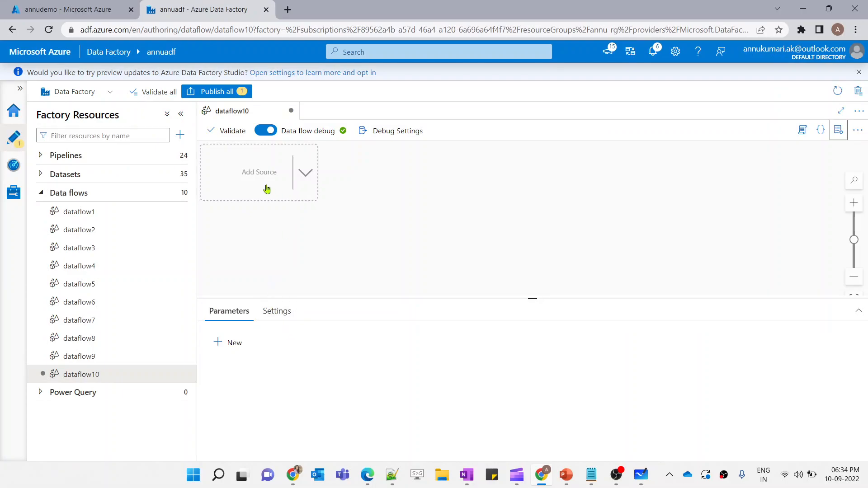
Add two source transformations to the data flow and select source1
click(267, 189)
click(265, 258)
click(275, 175)
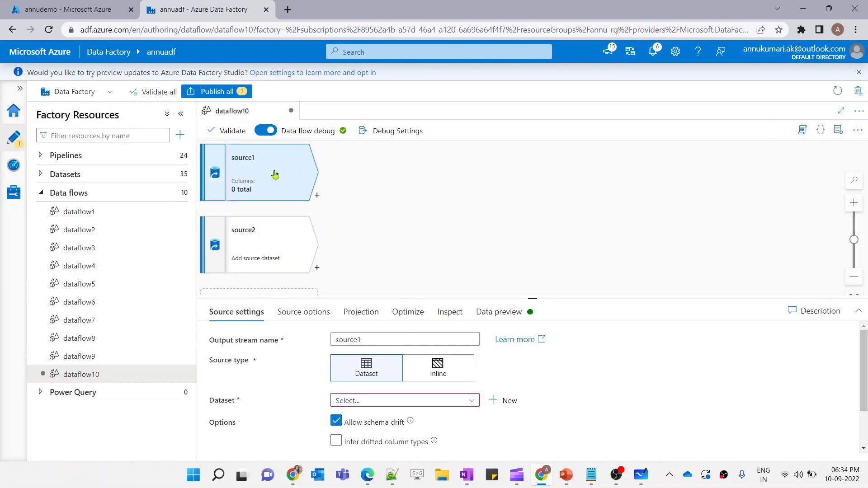
Start a new Azure Data Lake Storage Gen2 dataset in JSON format for source1
click(501, 401)
click(588, 141)
text(gen2)
click(573, 232)
click(547, 446)
click(602, 237)
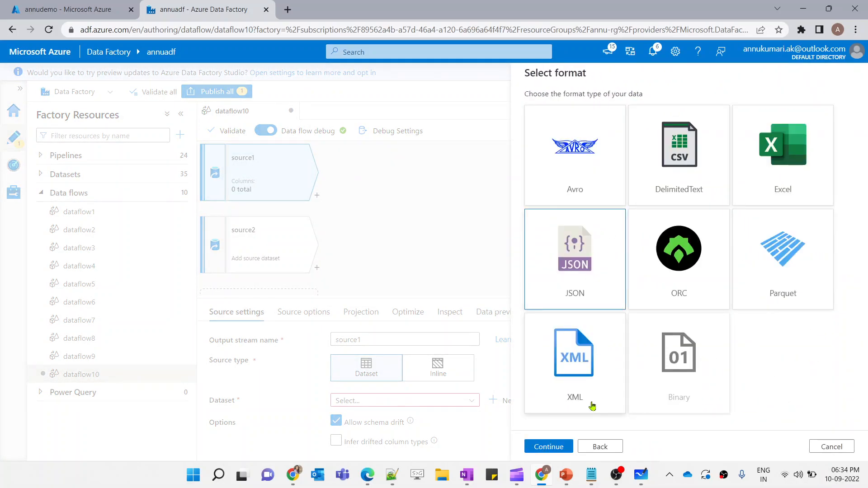
click(549, 447)
Set the dataset's linked service to DS_ADLS and its file path to annudemo/json1.json
click(586, 145)
click(547, 215)
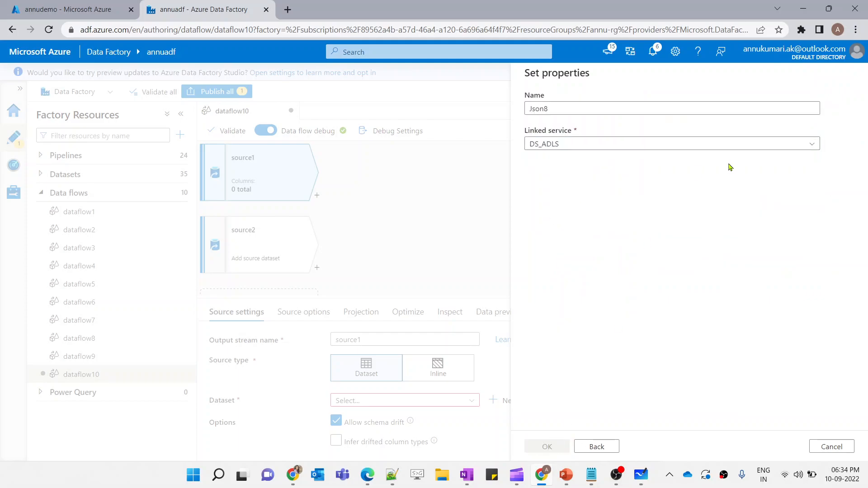
click(829, 176)
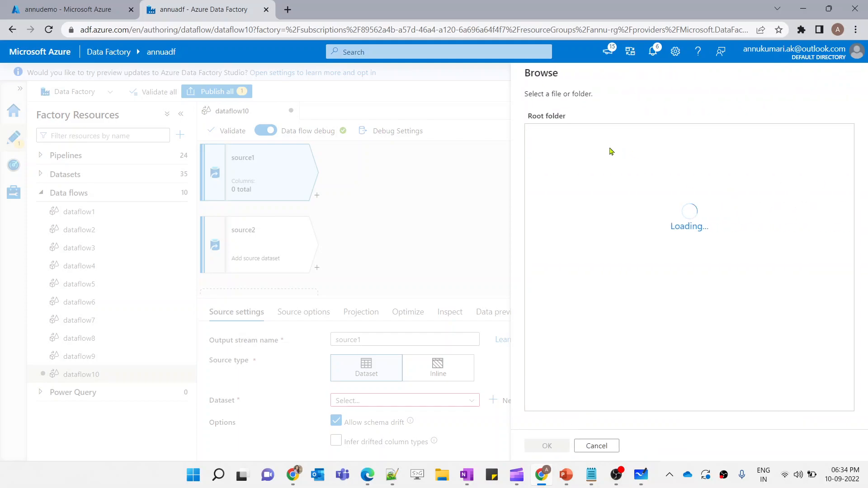
click(550, 173)
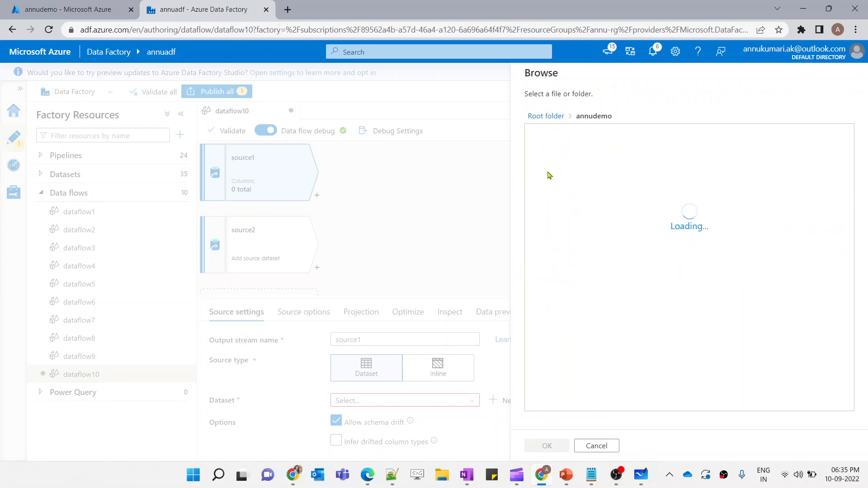
click(559, 135)
click(552, 446)
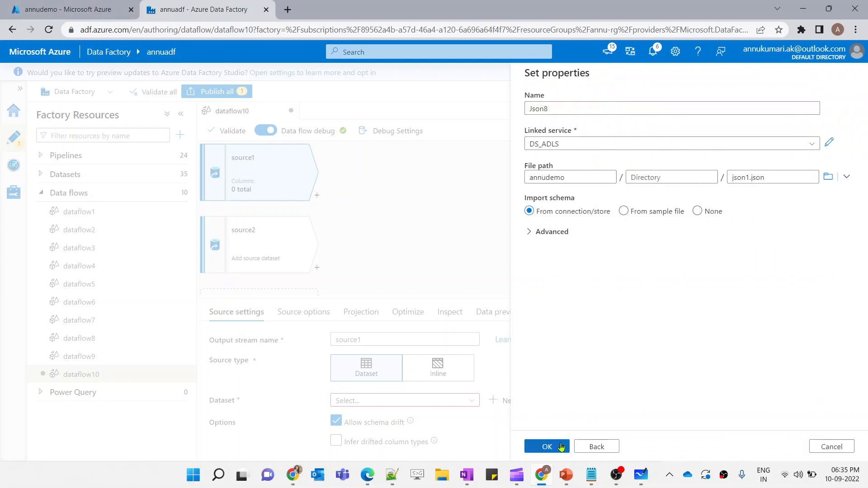
click(557, 449)
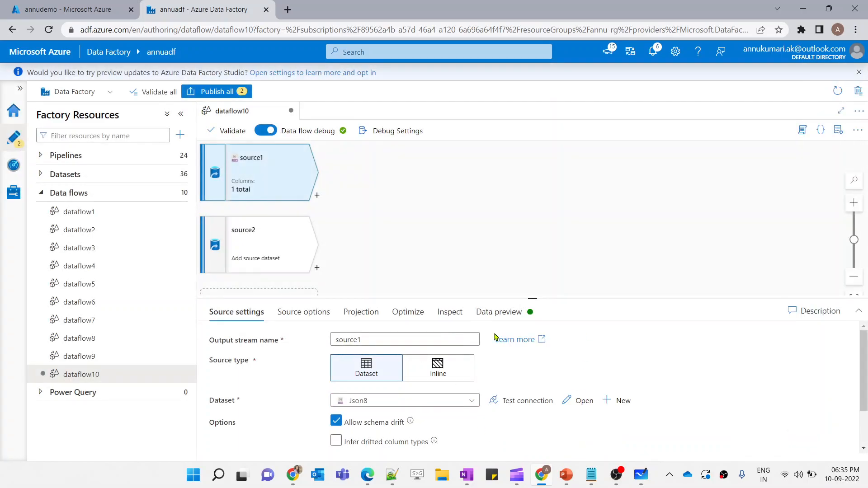
Refresh source1's data preview and examine the error message shown
click(482, 313)
click(246, 356)
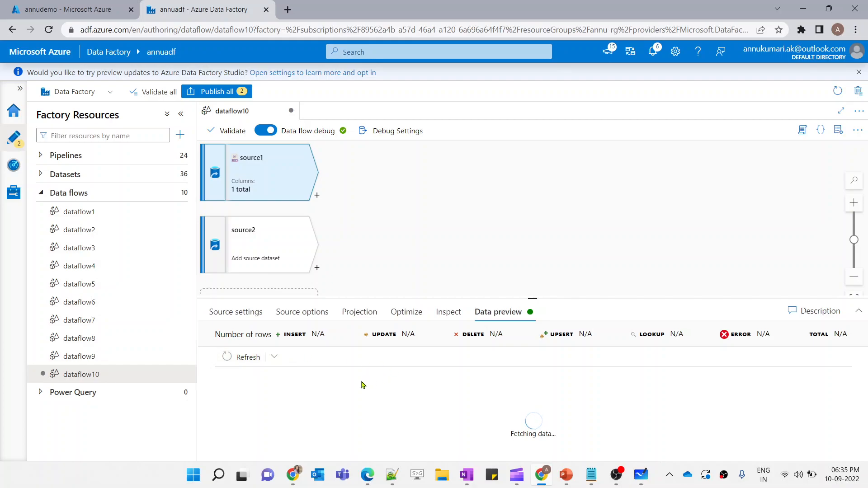
drag(326, 380, 556, 383)
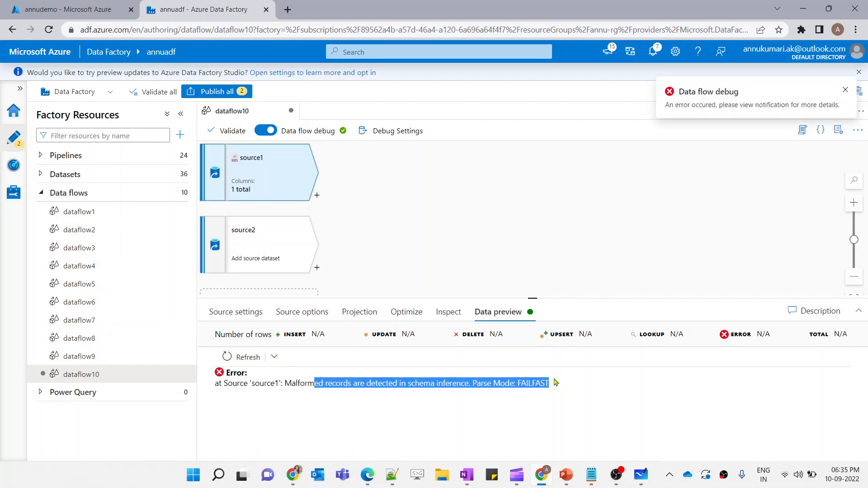
double_click(301, 384)
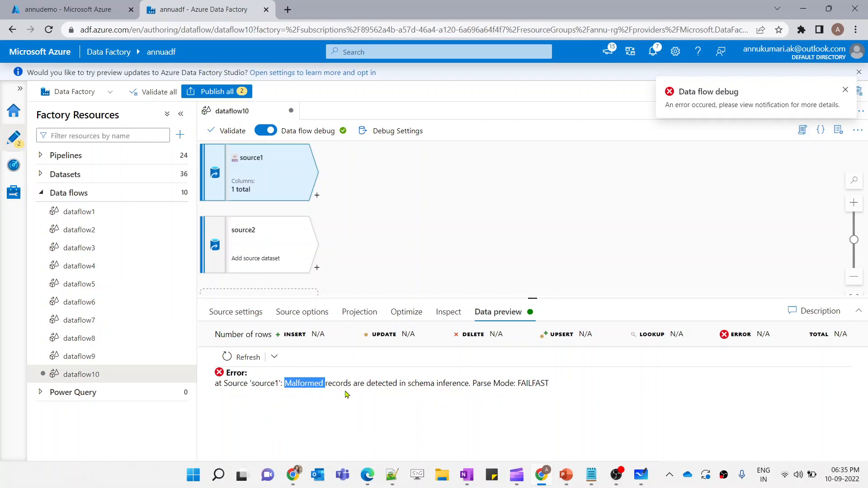
Open json1.json in the storage container and examine its JSON structure in the editor
click(98, 6)
click(247, 224)
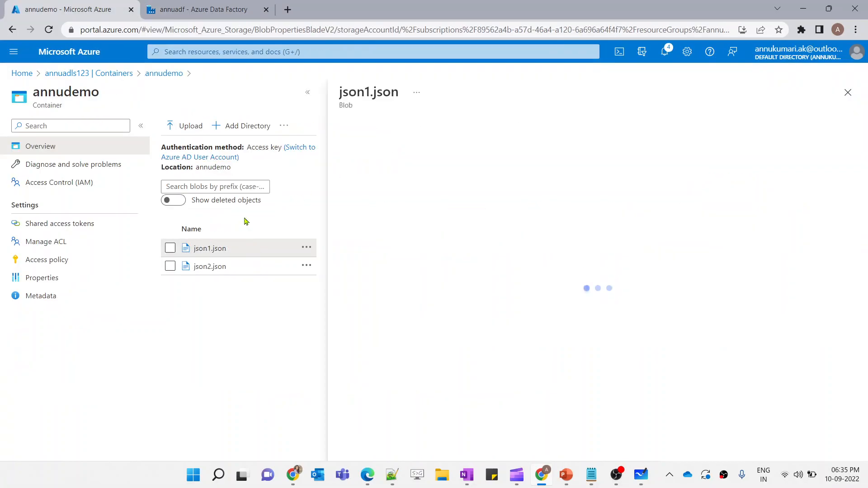
click(441, 152)
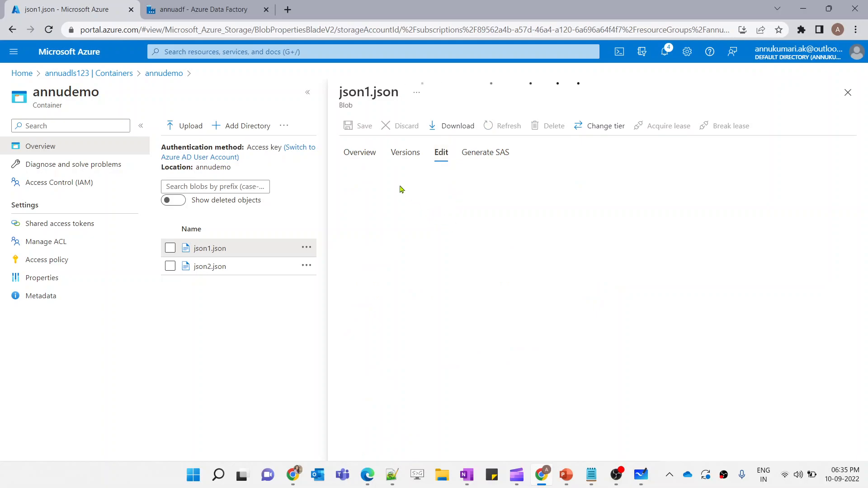
click(389, 185)
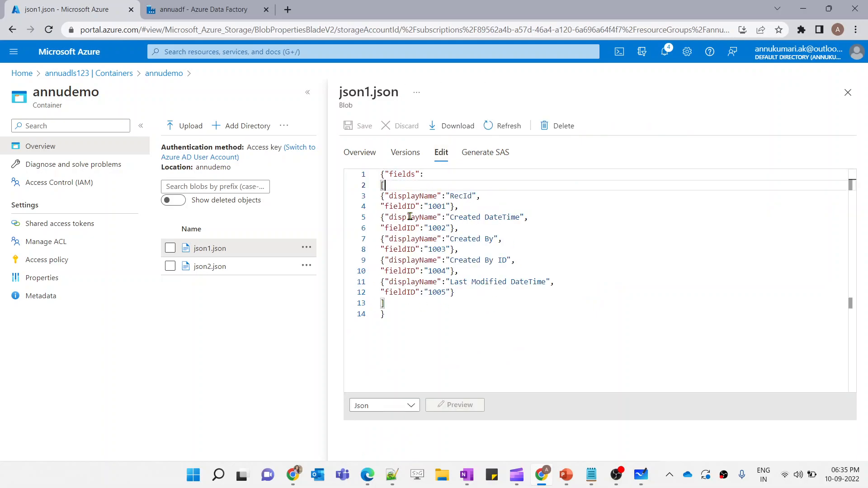
click(203, 9)
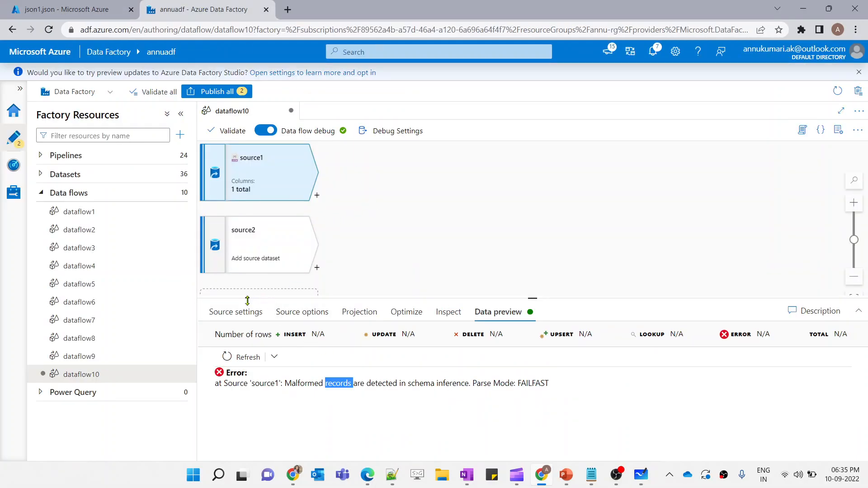
Set source1's JSON document form to Array of documents in the source options
click(296, 312)
scroll(347, 424, down, 2)
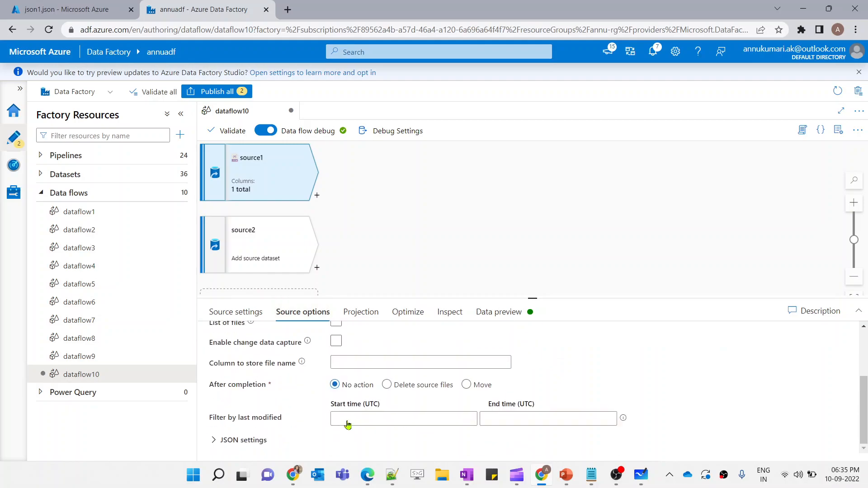
click(230, 442)
click(491, 343)
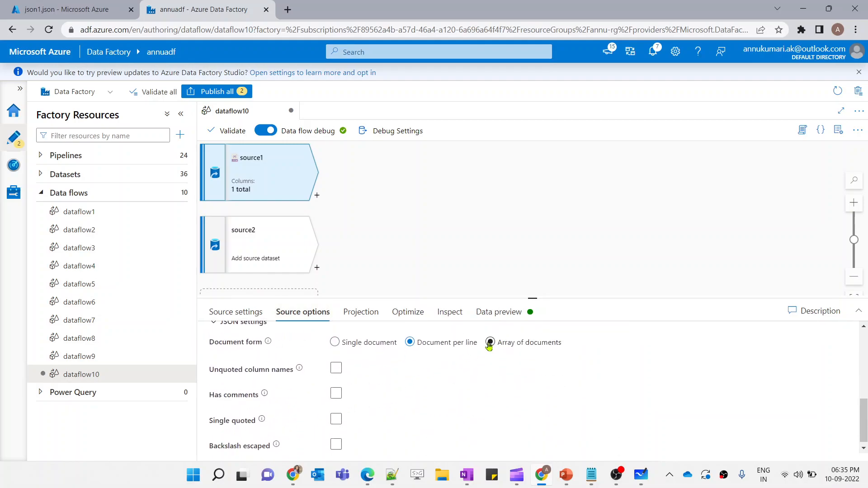
Refresh source1's data preview and expand the entries of the fields array to inspect them
click(531, 314)
click(240, 357)
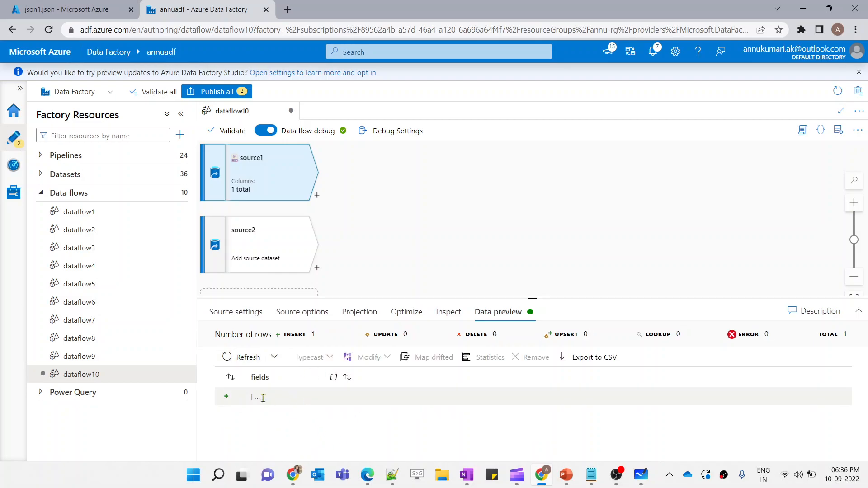
click(258, 398)
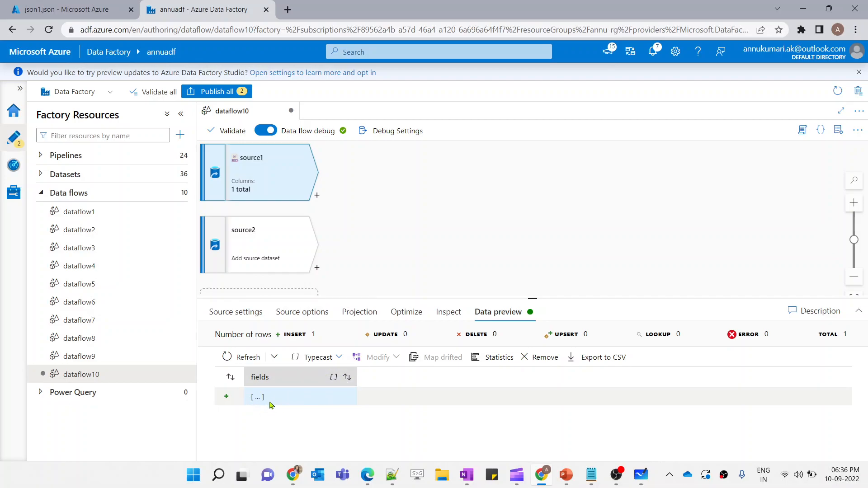
click(259, 396)
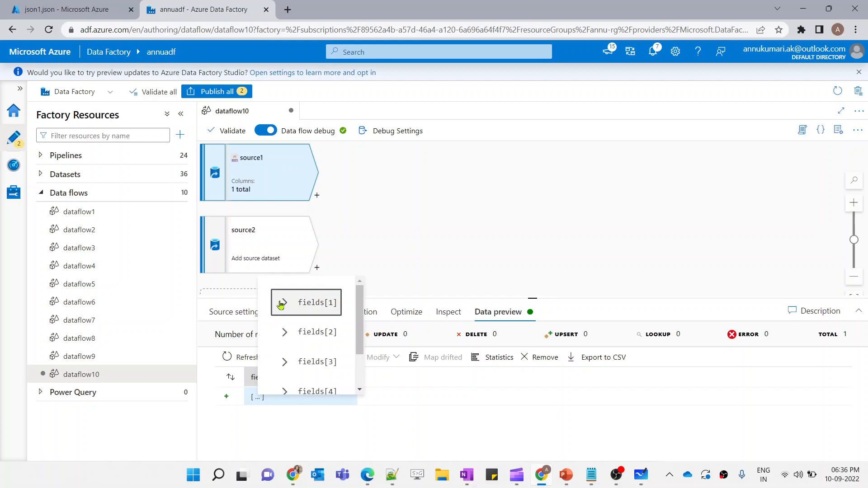
click(283, 301)
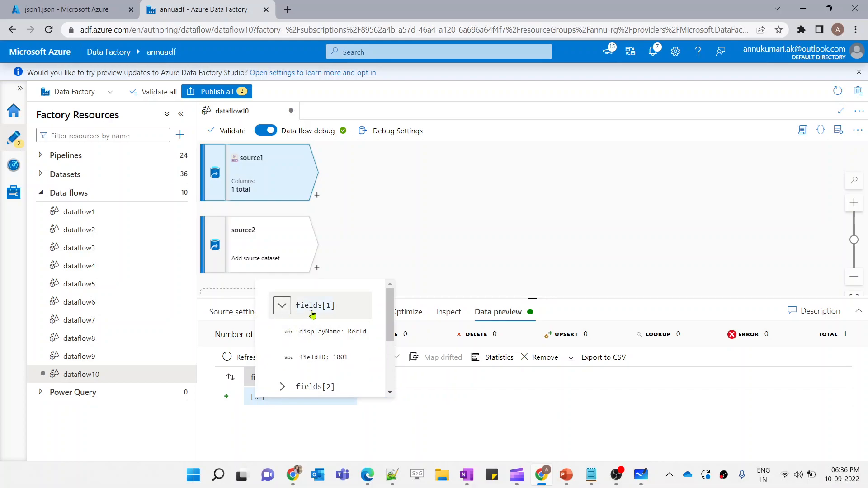
click(283, 306)
click(283, 334)
click(283, 335)
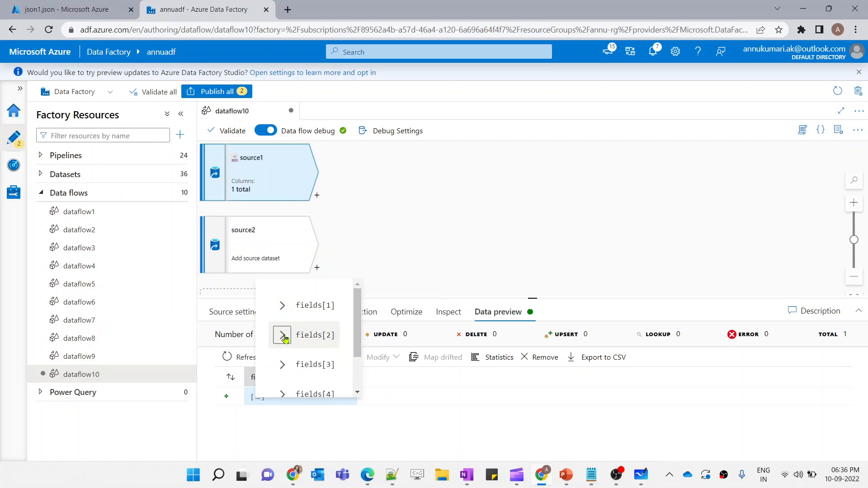
For source2, start a new dataset on Azure Data Lake Storage Gen2 in JSON format
click(434, 382)
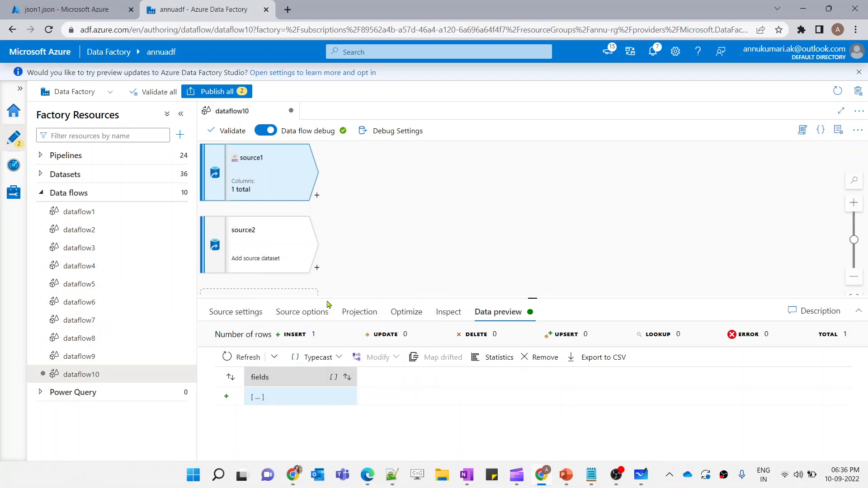
click(266, 239)
click(501, 401)
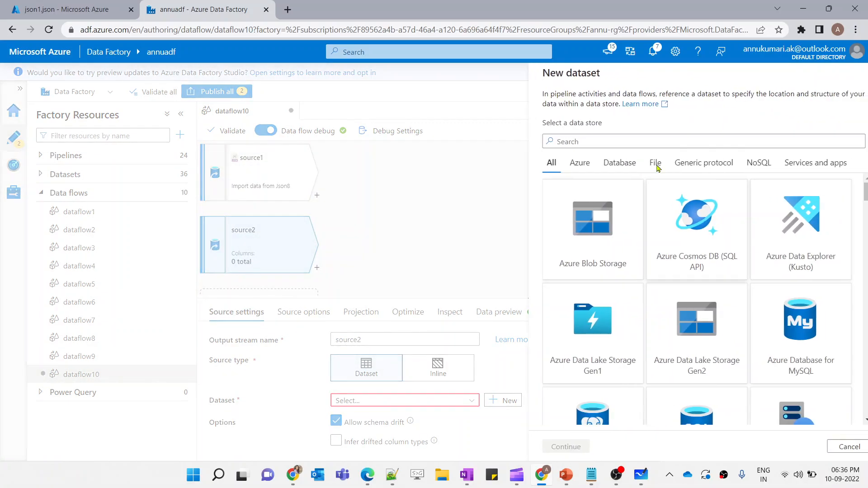
text(gen2)
click(575, 235)
click(549, 447)
click(585, 252)
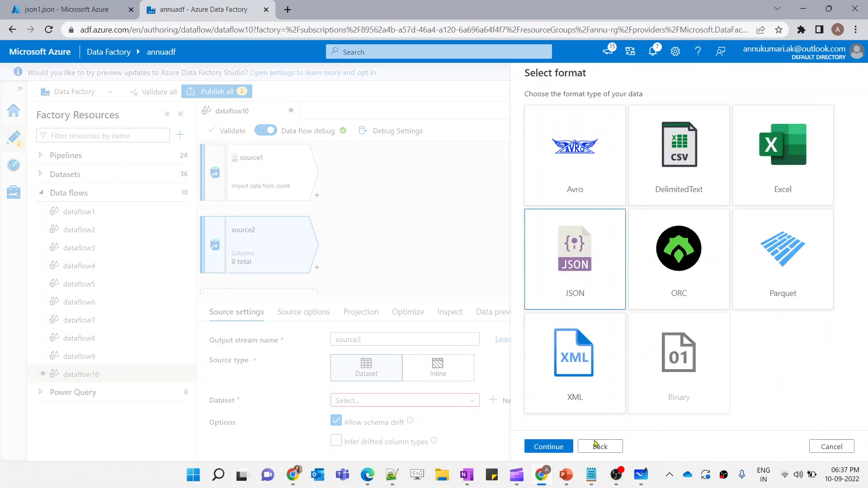
click(548, 447)
Set the Json9 dataset's linked service to DS_ADLS and its file path to annudemo/json2.json, then confirm it
click(558, 144)
click(554, 216)
click(829, 177)
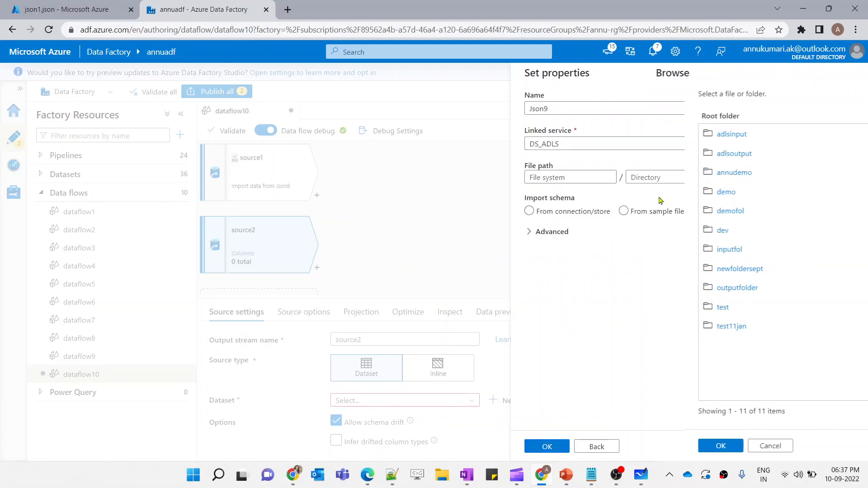
click(557, 174)
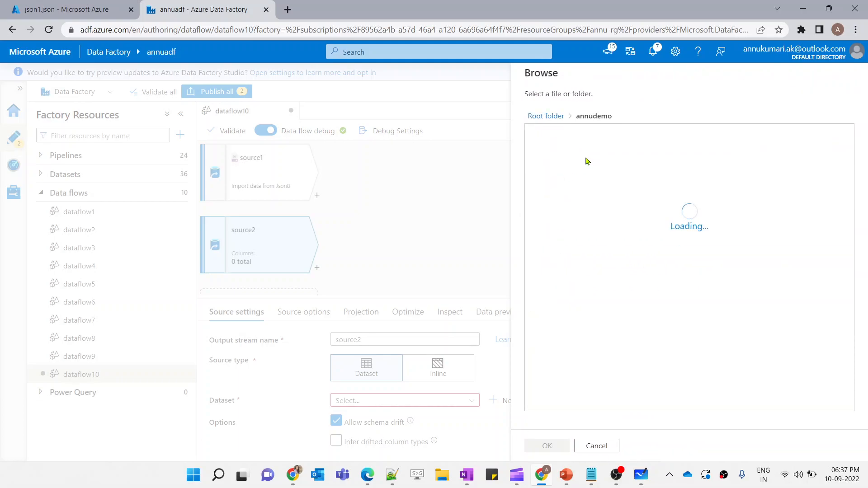
click(549, 154)
click(548, 446)
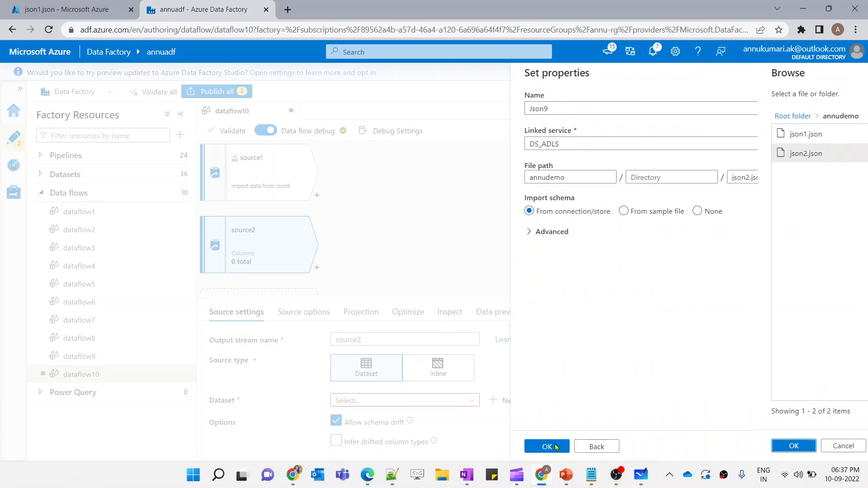
click(547, 447)
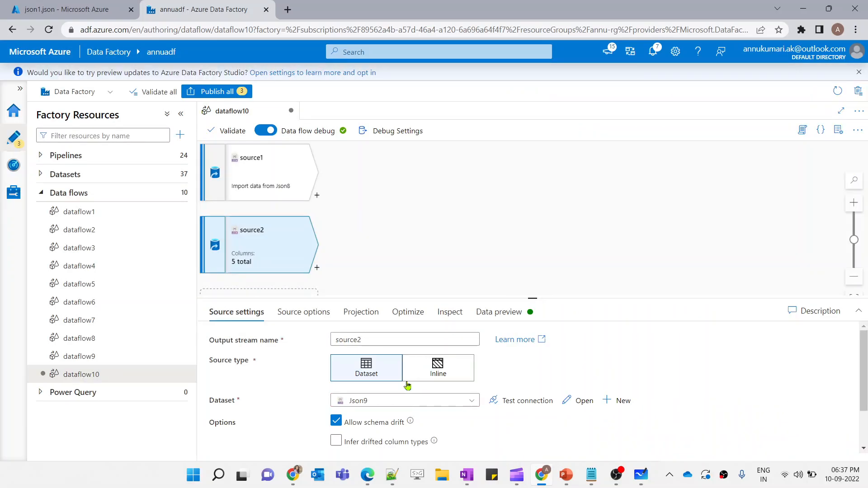
Refresh source2's data preview, examine the error, and open its source options
click(475, 316)
click(244, 358)
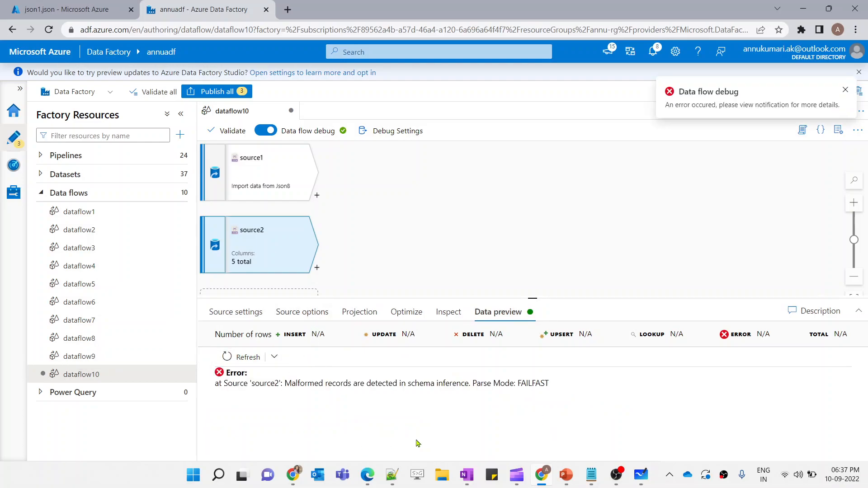
click(302, 312)
scroll(320, 380, down, 3)
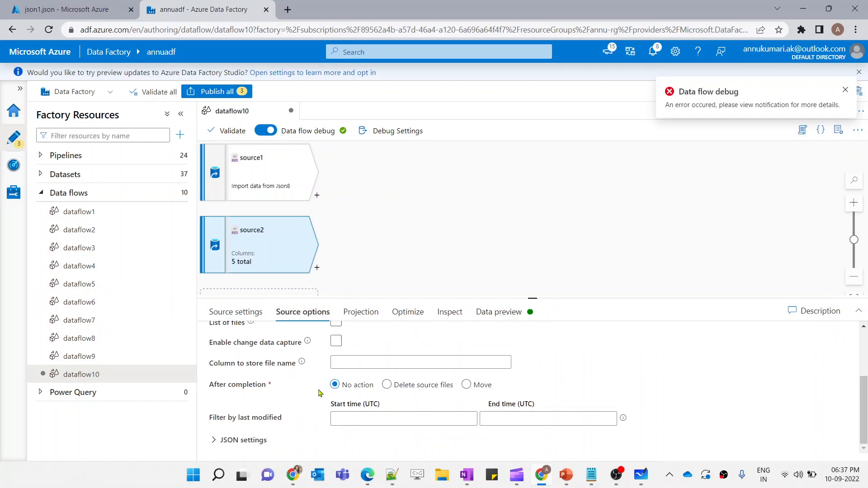
Open json2.json in the storage container and examine its JSON content in the editor
click(90, 6)
click(217, 267)
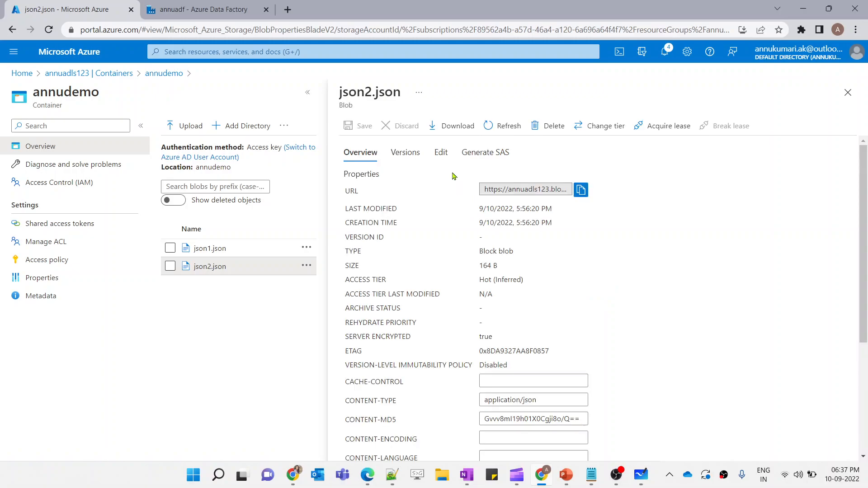
click(441, 152)
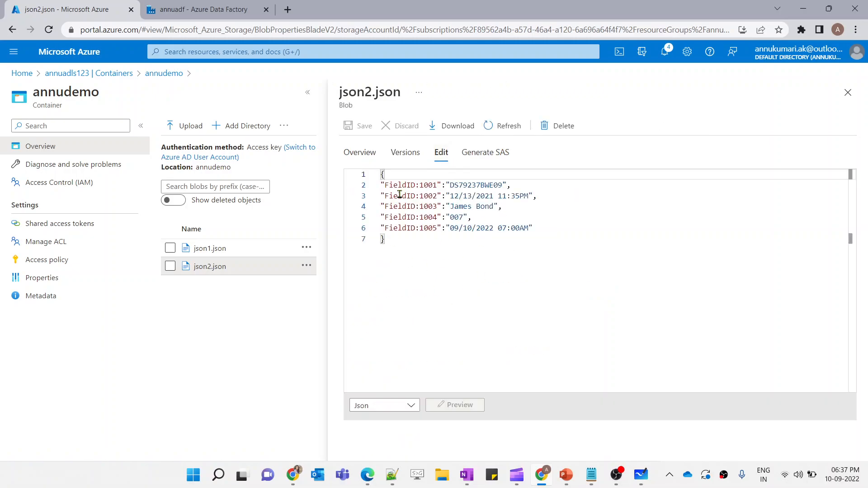
drag(383, 174, 395, 251)
click(416, 239)
click(201, 9)
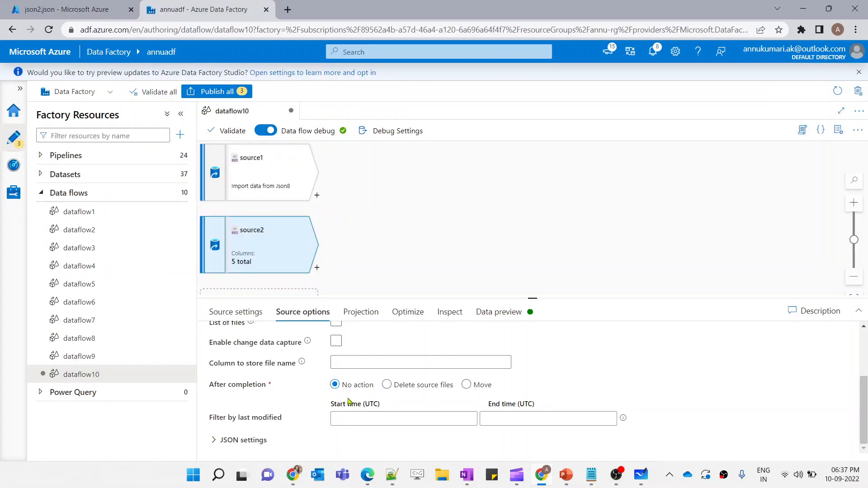
Set source2's JSON document form to Single document and refresh its data preview
click(243, 440)
scroll(259, 442, down, 3)
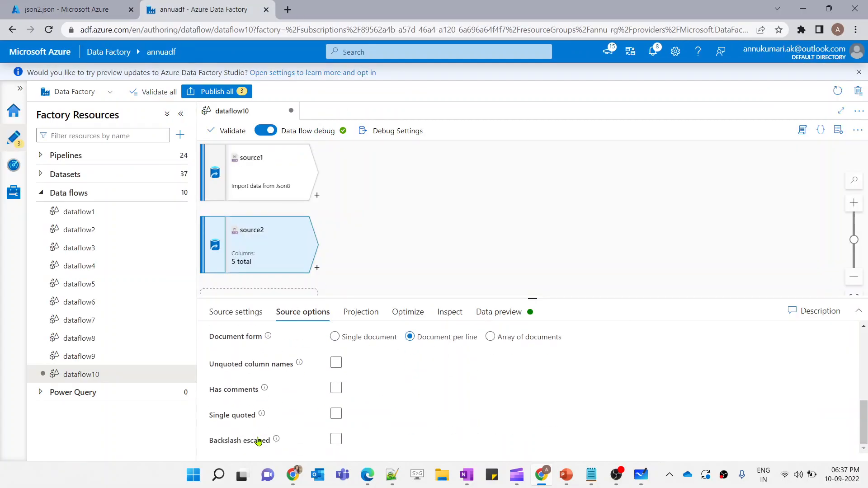
click(335, 337)
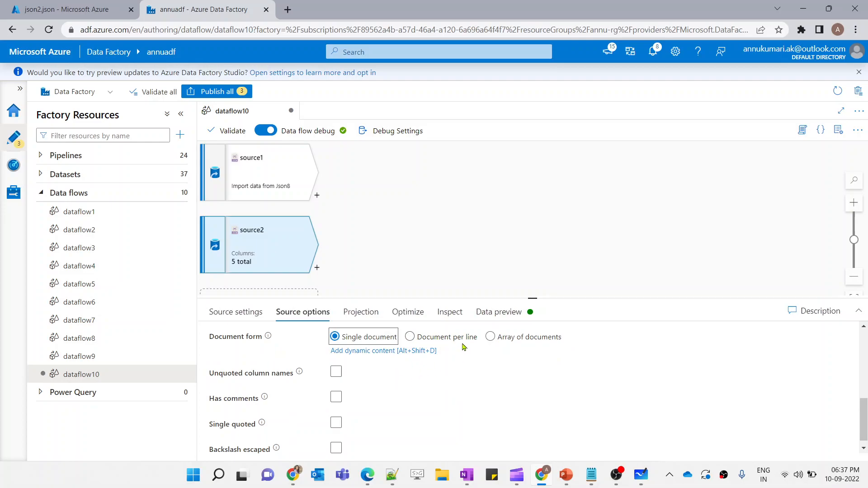
scroll(402, 372, up, 1)
click(518, 315)
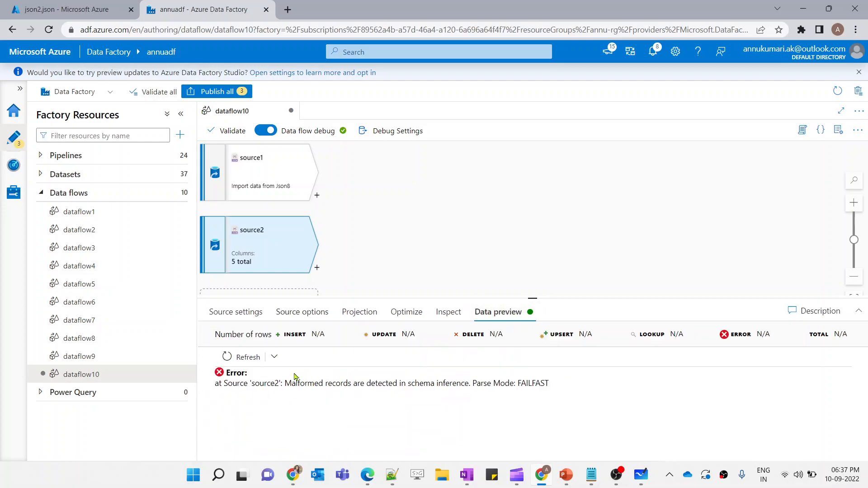
click(234, 358)
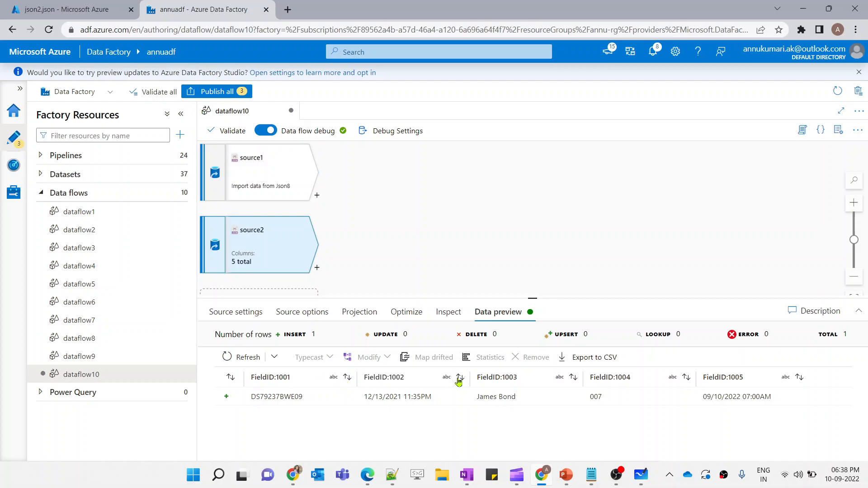
Add a Flatten transformation after source1
click(296, 176)
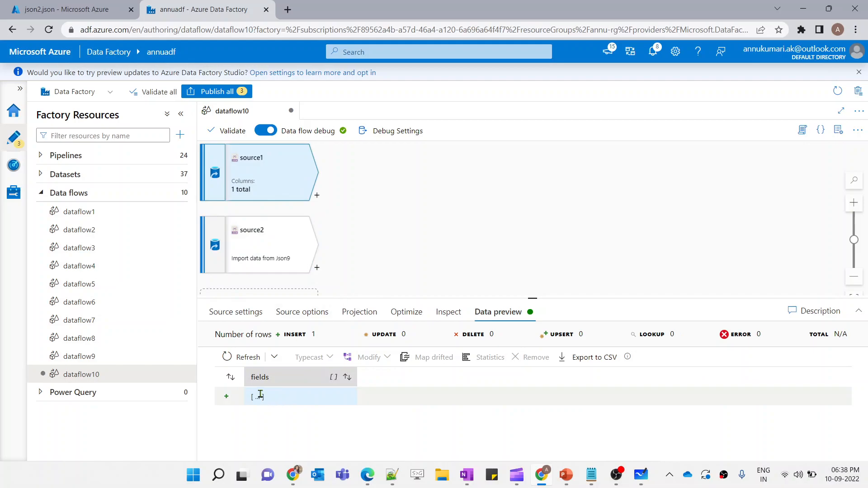
click(260, 396)
click(285, 424)
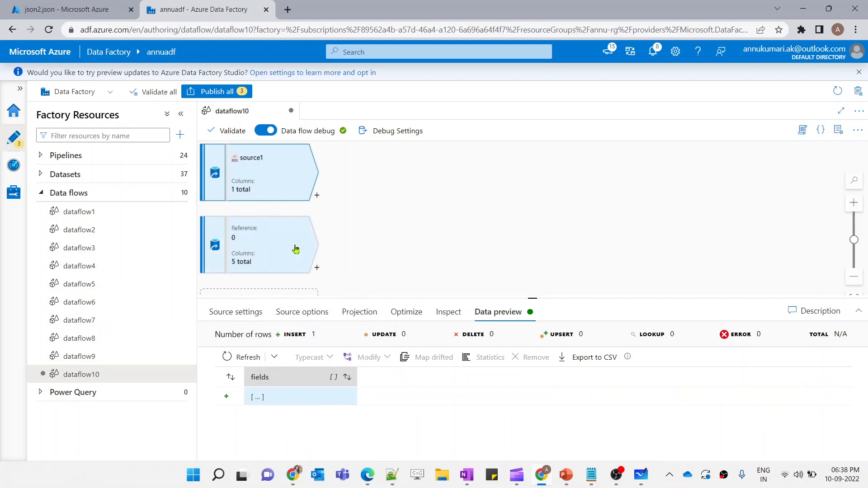
click(315, 197)
text(fla)
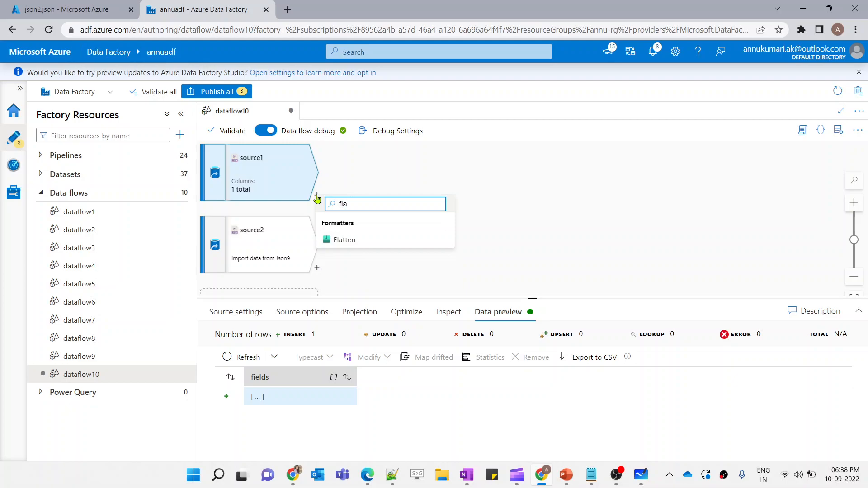
click(345, 240)
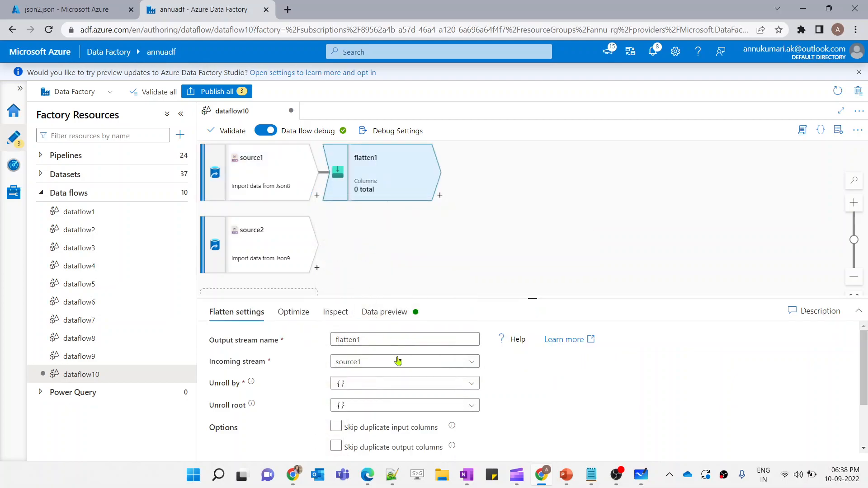
Set the flatten's Unroll by option to the fields array
click(379, 383)
click(381, 391)
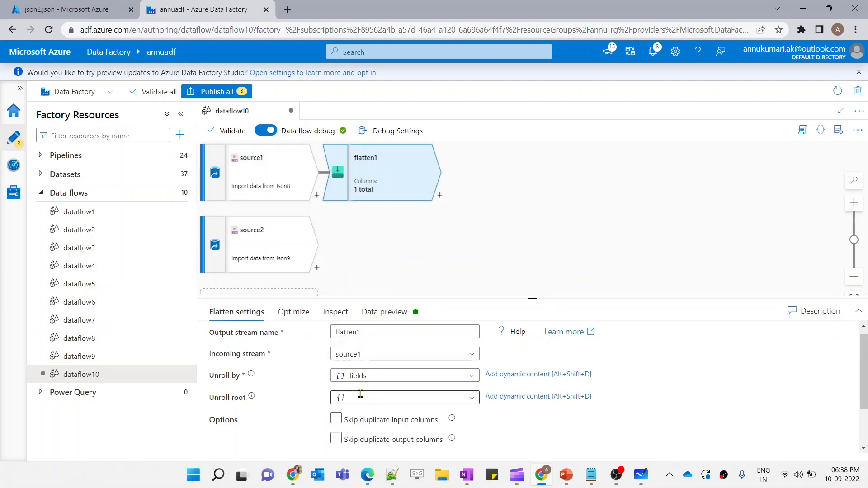
scroll(326, 391, down, 2)
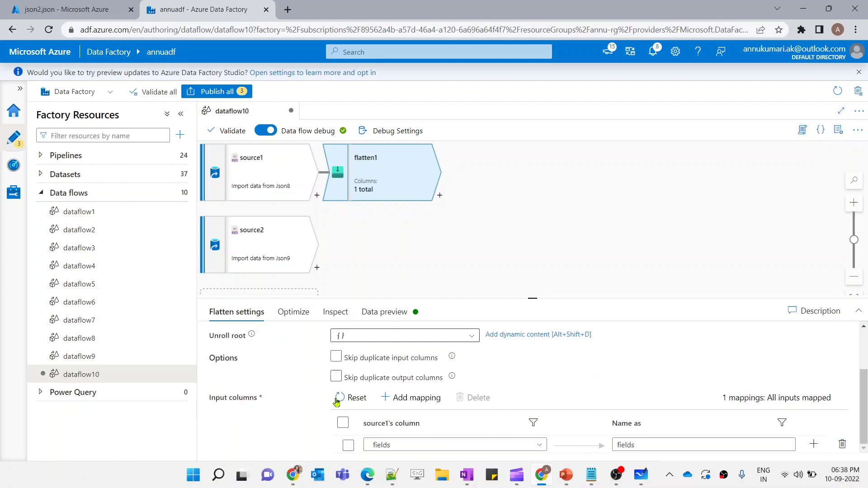
Map fields.displayName and fields.fieldID as the flatten's input columns
click(539, 446)
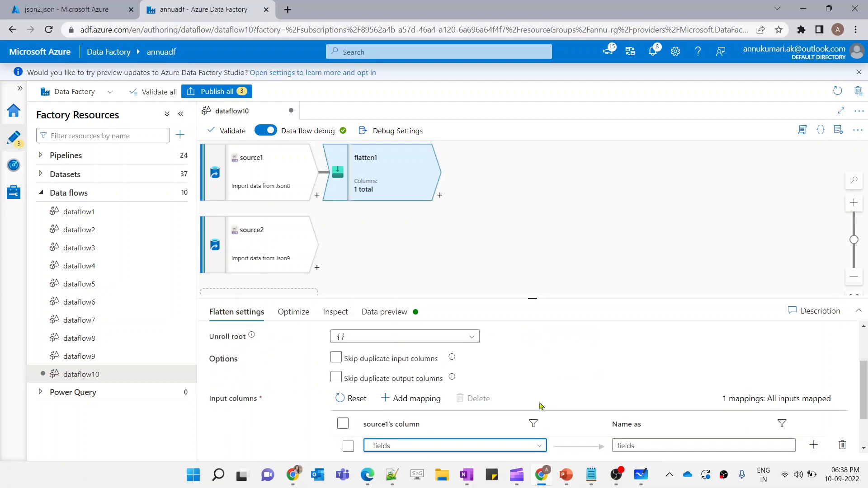
click(432, 426)
click(402, 398)
click(409, 414)
click(540, 445)
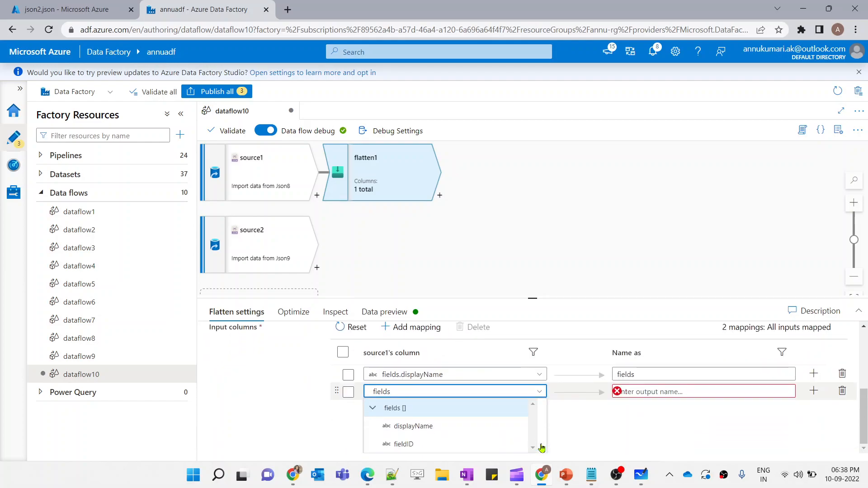
click(445, 444)
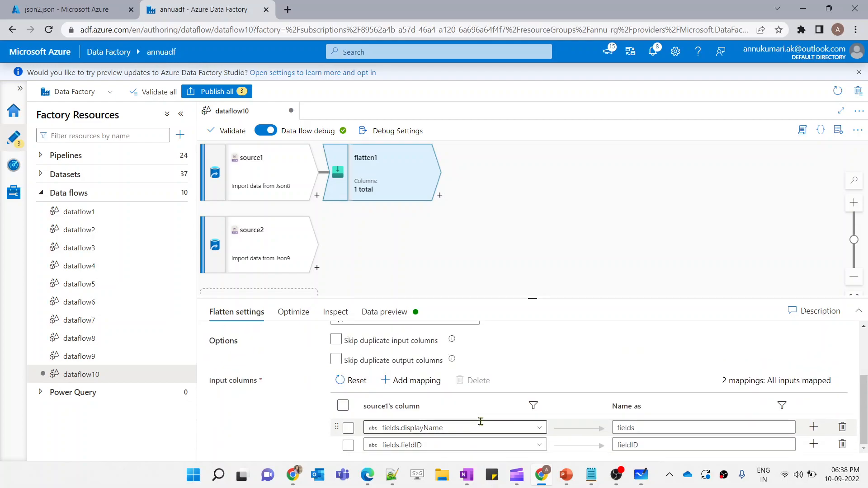
Rename the output column of fields.displayName to displayName
click(651, 428)
double_click(651, 429)
key(BackSpace)
text(displayName)
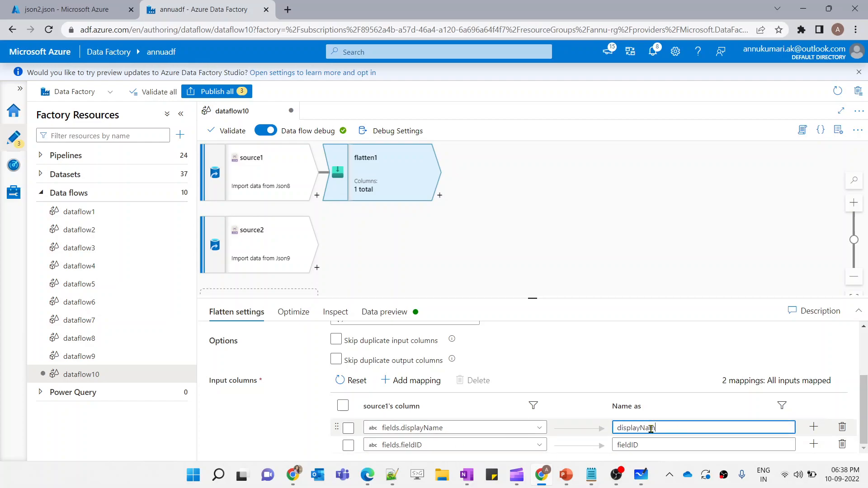
double_click(410, 445)
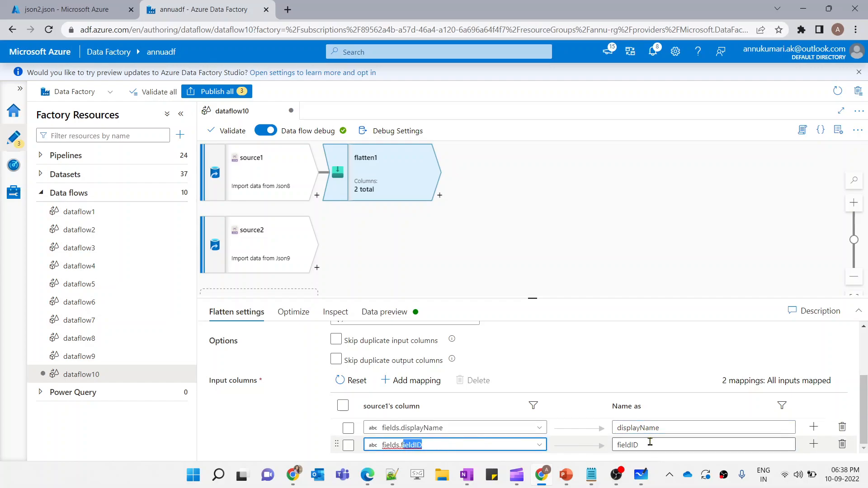
click(650, 444)
Refresh flatten1's data preview and scroll through the flattened rows
click(385, 312)
click(234, 356)
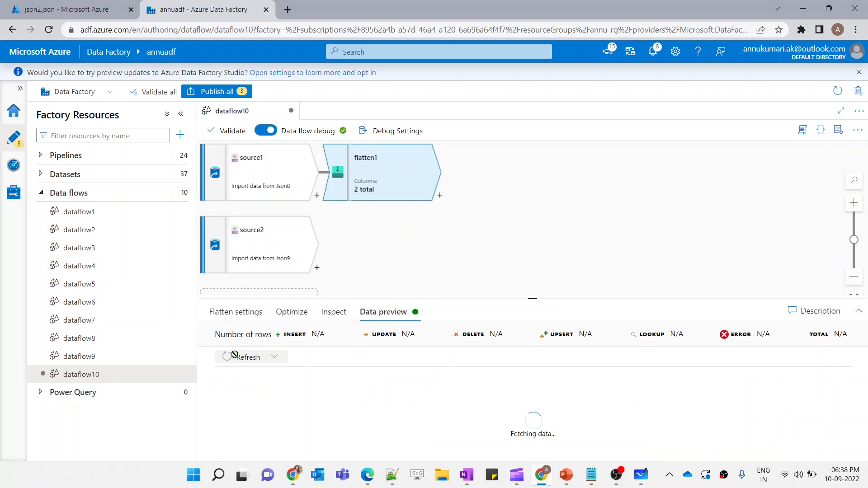
scroll(270, 415, down, 2)
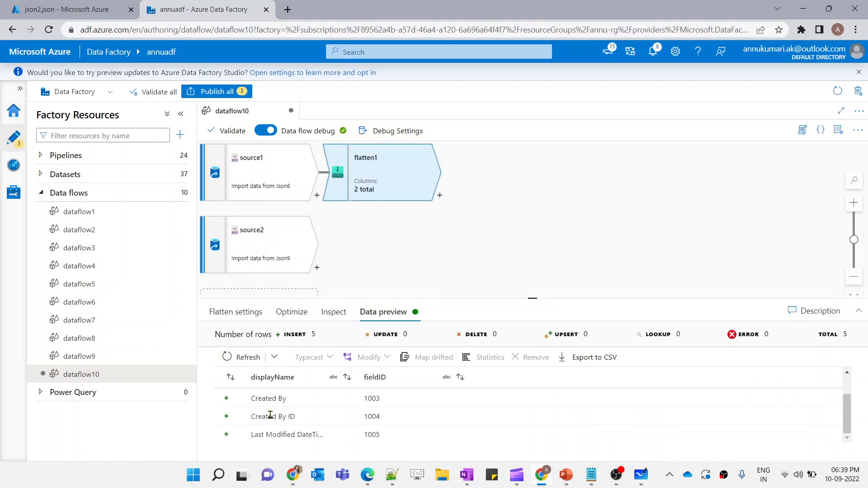
scroll(270, 415, up, 2)
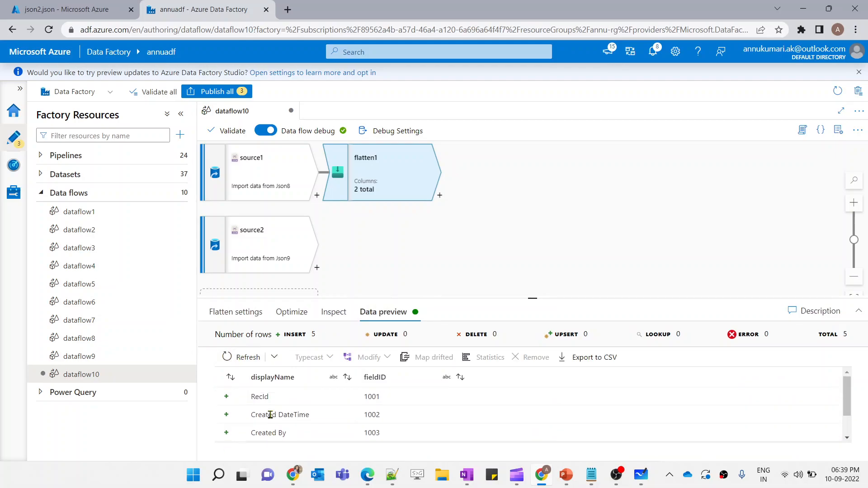
Switch between source2's and flatten1's data previews to compare them
click(275, 263)
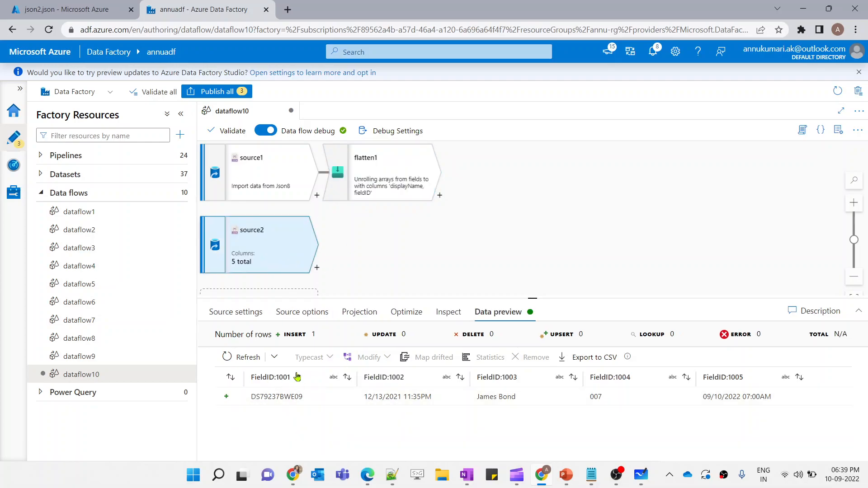
click(394, 187)
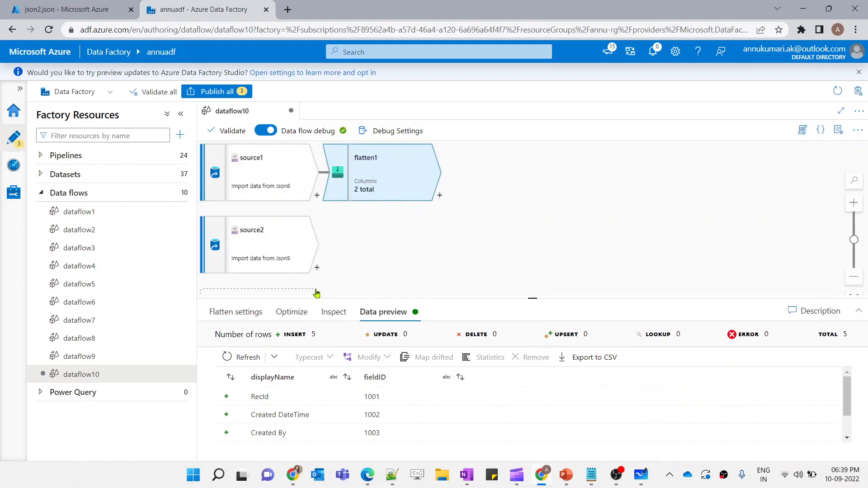
click(289, 257)
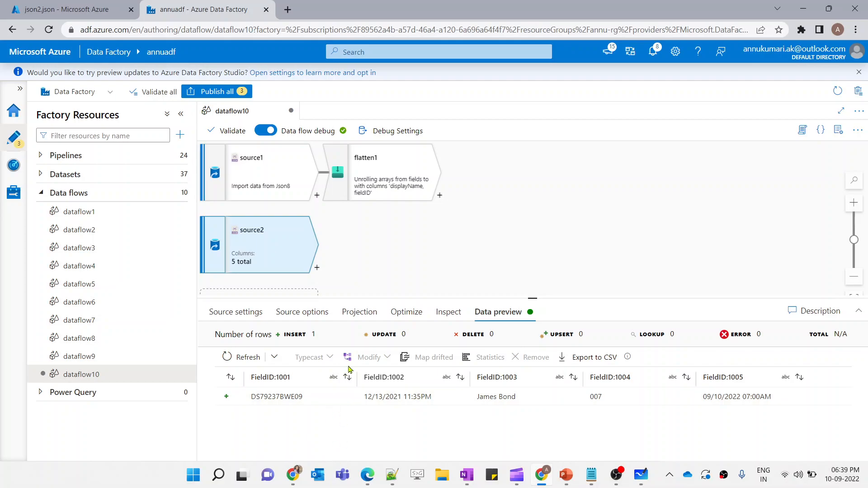
click(368, 195)
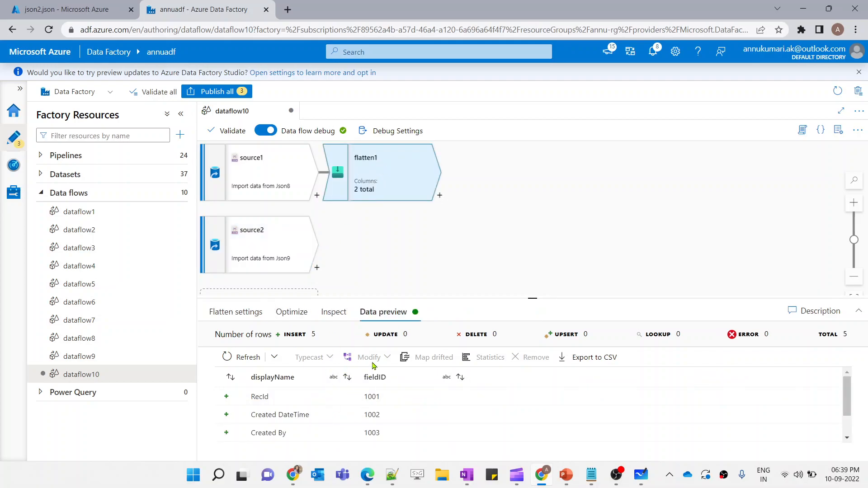
click(283, 231)
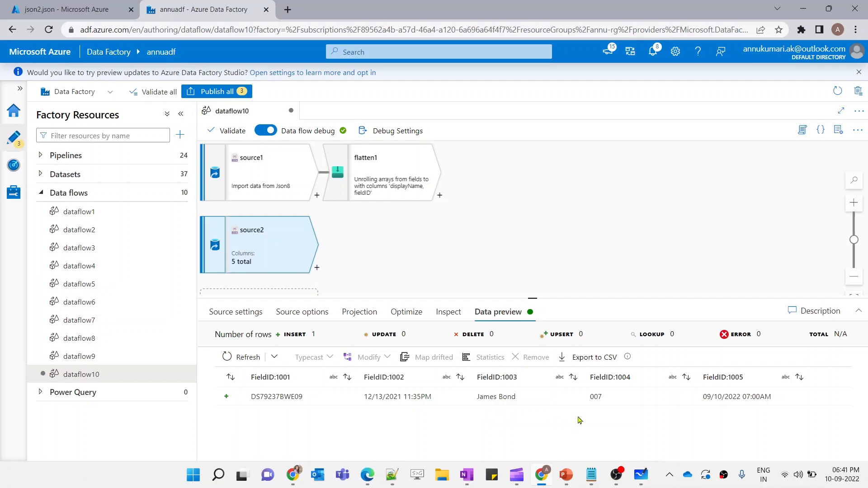
Switch to Microsoft Whiteboard and draw a two-column table headed Fruits and Qty with dividing lines
click(641, 475)
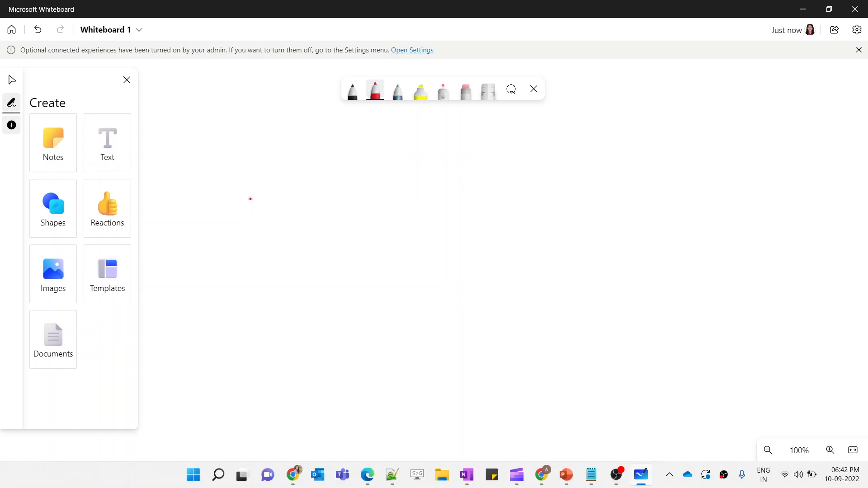
mouse_move(177, 141)
mouse_down()
mouse_move(207, 136)
mouse_move(172, 176)
mouse_move(189, 157)
mouse_move(215, 164)
mouse_move(244, 133)
mouse_move(260, 181)
mouse_up()
mouse_move(236, 154)
mouse_down()
mouse_move(267, 148)
mouse_move(223, 149)
mouse_up()
drag(336, 135, 331, 200)
drag(354, 154, 377, 151)
drag(292, 122, 295, 407)
drag(160, 193, 436, 183)
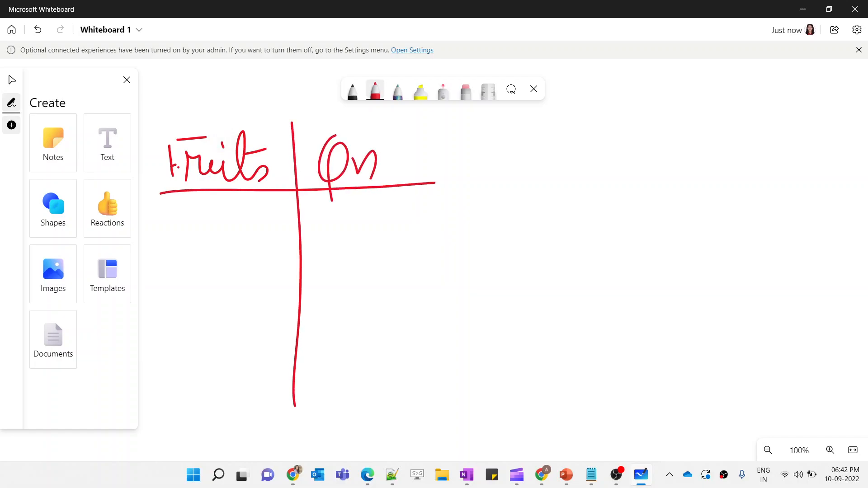
Write the rows Apple 10, Mango 20, Apple 30 and Mango 10 into the sketched table
mouse_move(166, 245)
mouse_down()
mouse_move(193, 244)
mouse_move(195, 273)
mouse_up()
drag(195, 216, 285, 239)
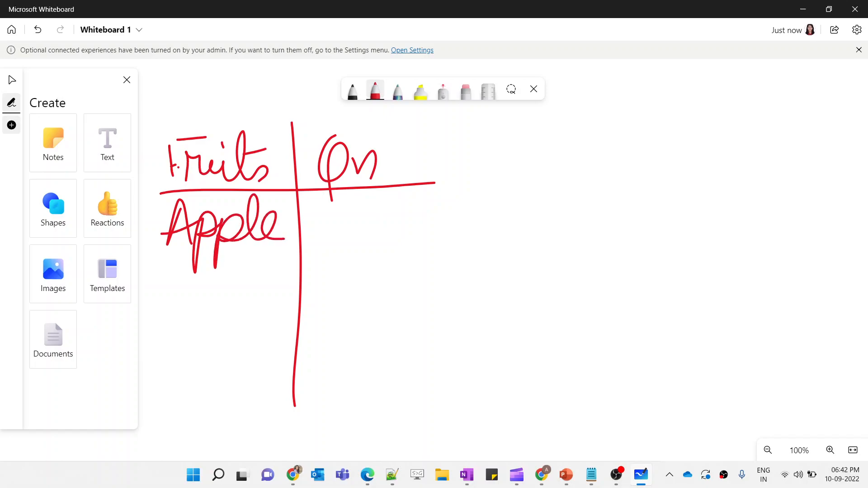
drag(342, 208, 343, 243)
mouse_move(376, 200)
mouse_down()
mouse_move(360, 229)
mouse_move(383, 200)
mouse_up()
mouse_move(167, 309)
mouse_down()
mouse_move(170, 272)
mouse_move(201, 322)
mouse_up()
mouse_move(229, 289)
mouse_down()
mouse_move(229, 307)
mouse_move(248, 298)
mouse_move(270, 343)
mouse_up()
drag(287, 282, 380, 308)
drag(389, 273, 393, 276)
mouse_move(165, 368)
mouse_down()
mouse_move(184, 323)
mouse_move(185, 372)
mouse_up()
mouse_move(171, 357)
mouse_down()
mouse_move(206, 346)
mouse_move(198, 396)
mouse_up()
mouse_move(193, 364)
mouse_down()
mouse_move(216, 344)
mouse_move(220, 394)
mouse_up()
mouse_move(208, 357)
mouse_down()
mouse_move(243, 360)
mouse_move(244, 376)
mouse_move(284, 369)
mouse_up()
mouse_move(327, 323)
mouse_down()
mouse_move(346, 346)
mouse_move(330, 370)
mouse_up()
mouse_move(370, 322)
mouse_down()
mouse_move(362, 357)
mouse_move(375, 324)
mouse_up()
mouse_move(166, 409)
mouse_down()
mouse_move(169, 390)
mouse_move(209, 421)
mouse_move(244, 407)
mouse_move(264, 443)
mouse_move(279, 403)
mouse_up()
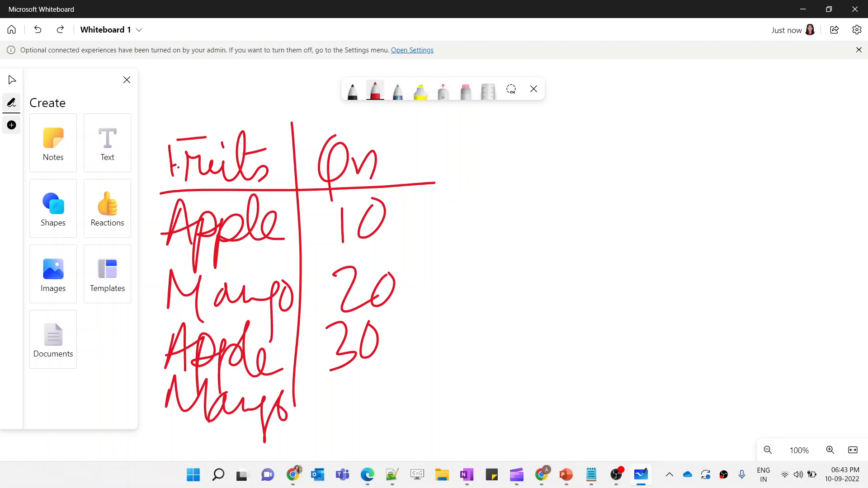
drag(337, 388, 337, 420)
drag(370, 384, 372, 386)
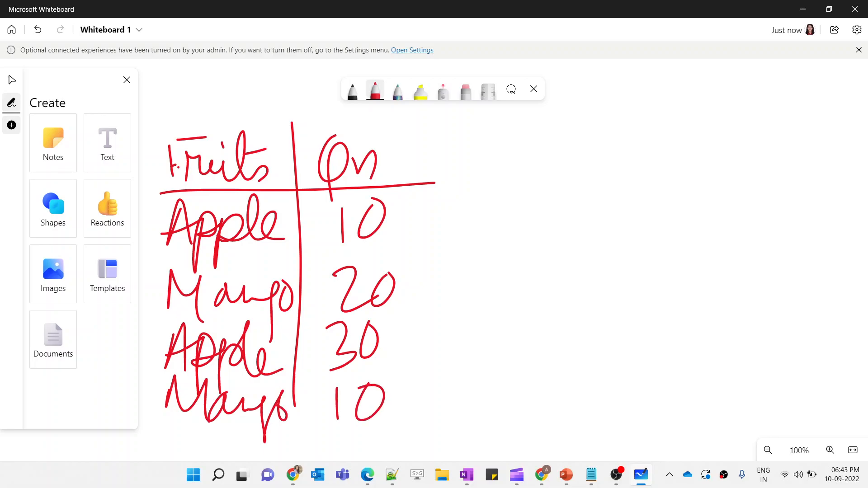
Add bullet marks to the rows, draw an arrow and sketch a transposed table with Apple and Mango as headers
drag(155, 235, 161, 233)
drag(149, 299, 152, 298)
drag(152, 361, 181, 333)
drag(154, 394, 164, 388)
drag(428, 235, 481, 216)
mouse_move(470, 197)
mouse_down()
mouse_move(485, 209)
mouse_move(482, 228)
mouse_up()
mouse_move(559, 129)
mouse_down()
mouse_move(555, 140)
mouse_move(577, 153)
mouse_move(584, 141)
mouse_move(618, 149)
mouse_move(687, 139)
mouse_up()
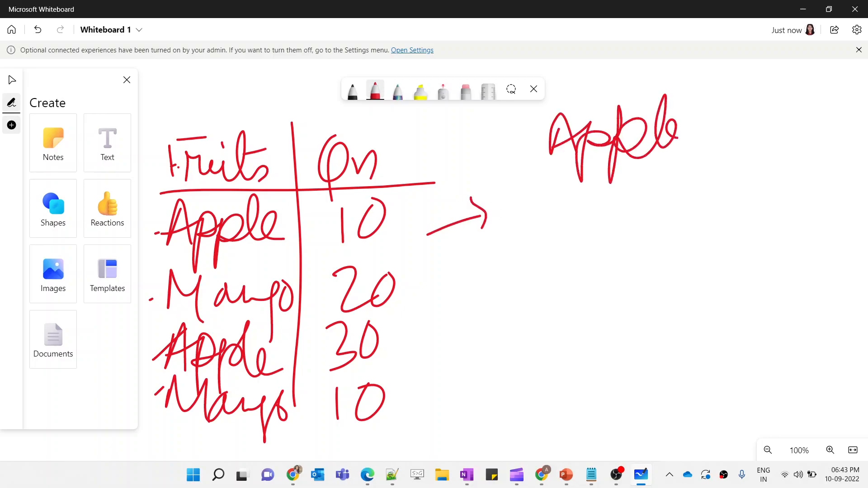
drag(710, 90, 672, 352)
mouse_move(741, 140)
mouse_down()
mouse_move(753, 111)
mouse_move(784, 149)
mouse_move(810, 138)
mouse_move(824, 184)
mouse_move(859, 136)
mouse_up()
drag(519, 174, 866, 150)
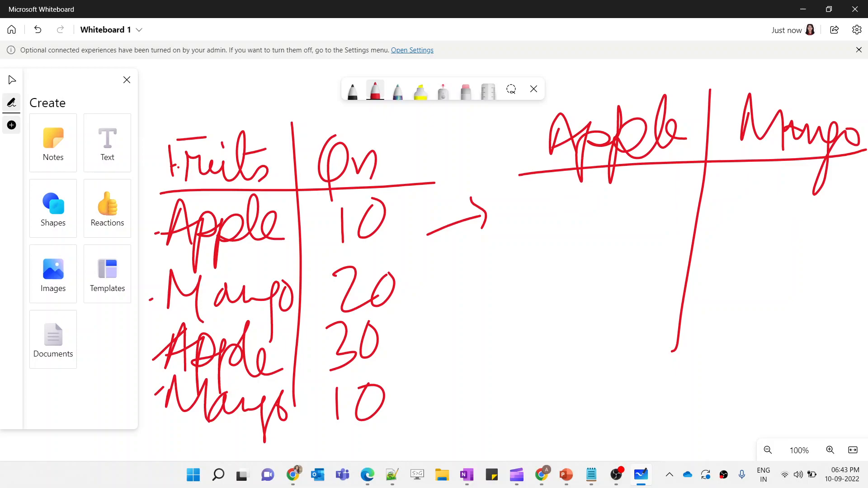
Tick the Fruits header, circle both Apple rows and their quantities 10 and 30
drag(209, 114, 249, 99)
mouse_move(260, 185)
mouse_down()
mouse_move(156, 235)
mouse_move(261, 187)
mouse_up()
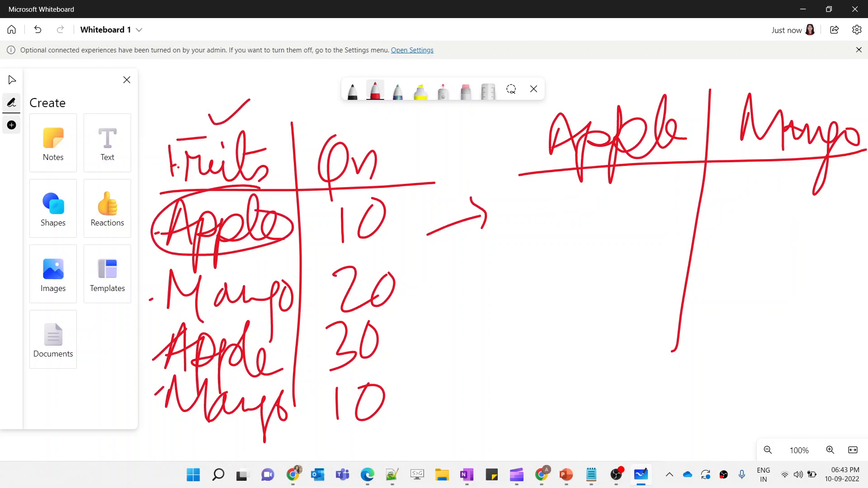
mouse_move(256, 322)
mouse_down()
mouse_move(153, 340)
mouse_move(294, 346)
mouse_up()
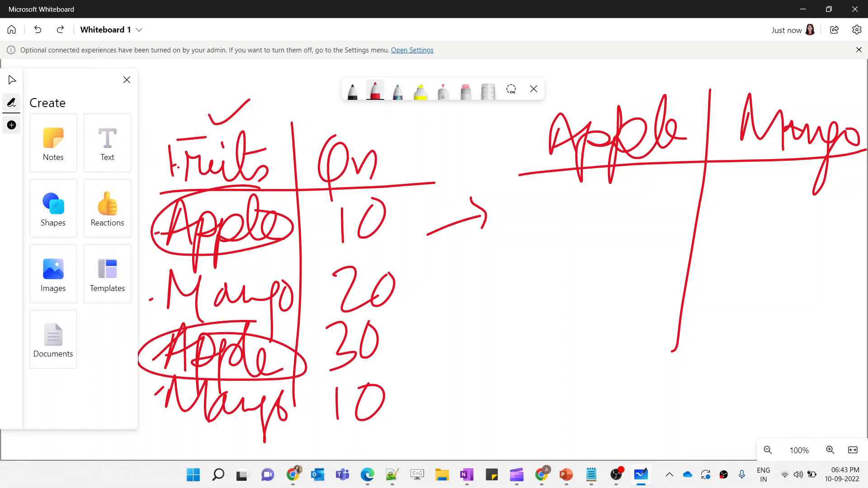
mouse_move(207, 109)
mouse_down()
mouse_move(216, 121)
mouse_move(257, 95)
mouse_up()
mouse_move(209, 109)
mouse_down()
mouse_move(216, 121)
mouse_move(247, 101)
mouse_up()
mouse_move(208, 110)
mouse_down()
mouse_move(217, 121)
mouse_move(259, 103)
mouse_up()
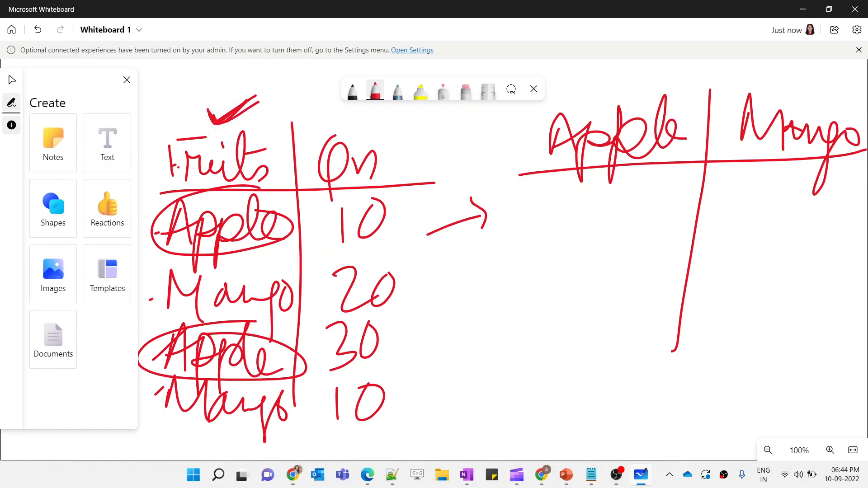
drag(333, 261, 392, 255)
drag(330, 371, 409, 353)
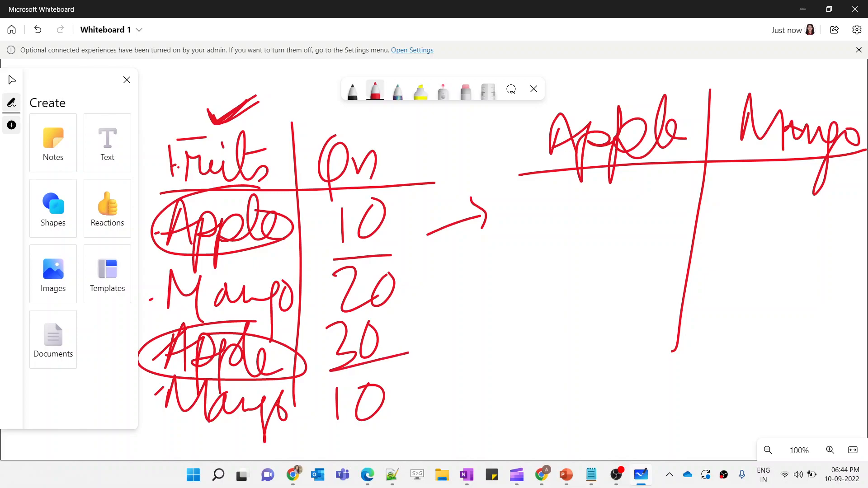
drag(346, 199, 358, 189)
mouse_move(353, 310)
mouse_down()
mouse_move(402, 316)
mouse_move(298, 325)
mouse_up()
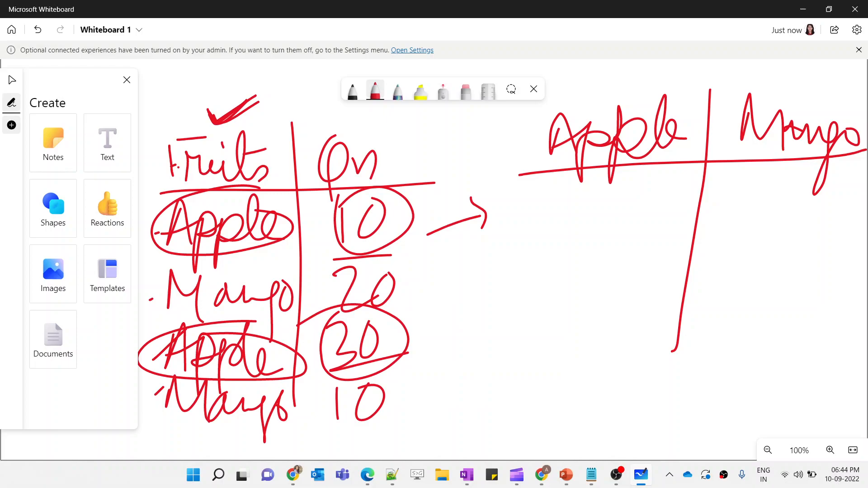
Write 10 under Apple and 30 under Mango in the transposed table and mark the Mango rows
mouse_move(575, 186)
mouse_down()
mouse_move(604, 212)
mouse_move(599, 251)
mouse_up()
mouse_move(612, 204)
mouse_down()
mouse_move(645, 217)
mouse_move(610, 208)
mouse_up()
drag(151, 313, 293, 297)
drag(172, 414, 299, 419)
drag(416, 296, 459, 281)
drag(407, 402, 455, 358)
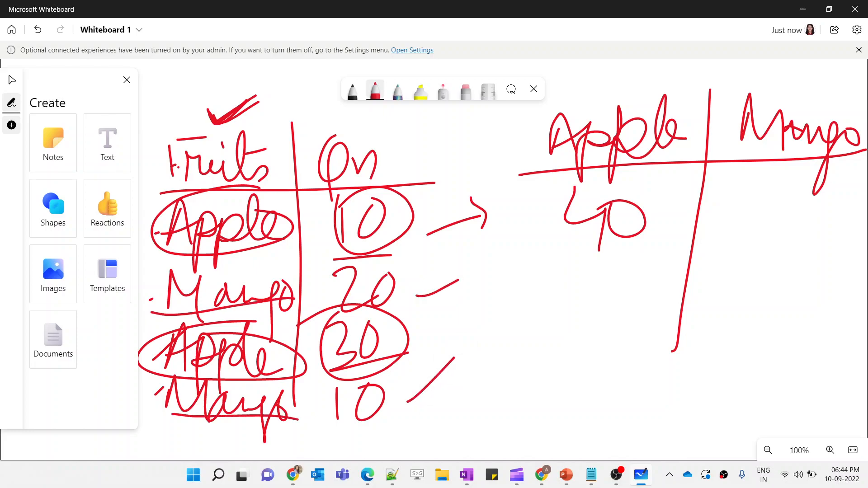
mouse_move(737, 217)
mouse_down()
mouse_move(753, 228)
mouse_move(715, 265)
mouse_up()
mouse_move(804, 214)
mouse_down()
mouse_move(797, 239)
mouse_move(802, 212)
mouse_up()
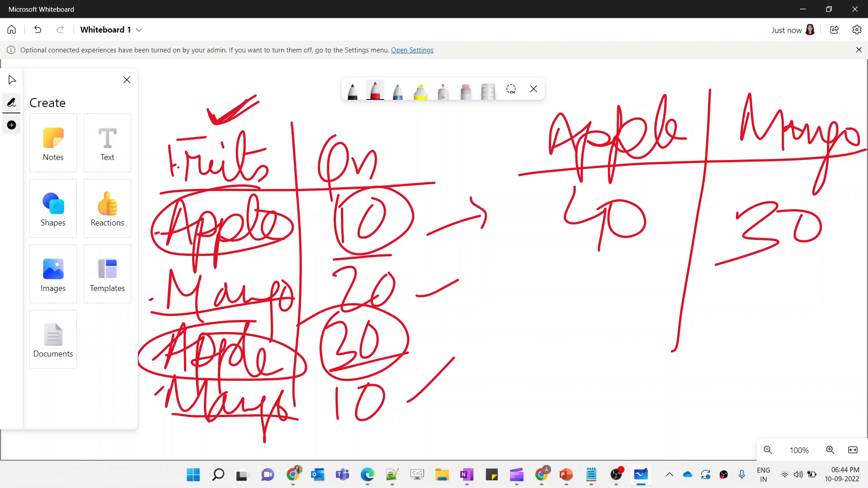
Thicken the tick, undo a stray arrow stroke, and draw a return arrow beneath the transposed table
drag(212, 120, 261, 96)
drag(204, 109, 264, 96)
mouse_move(428, 225)
mouse_down()
mouse_move(480, 218)
mouse_move(467, 212)
mouse_up()
key(ctrl+z)
drag(626, 270, 631, 268)
drag(757, 291, 772, 289)
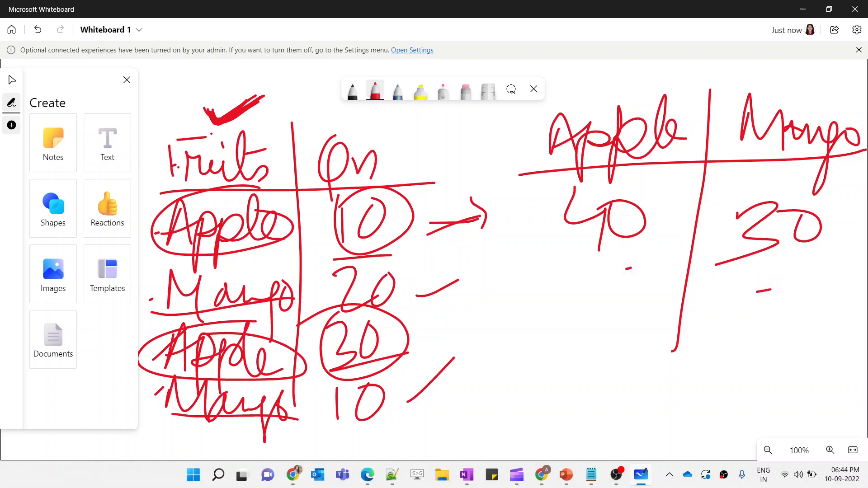
drag(628, 322, 510, 319)
drag(554, 295, 554, 324)
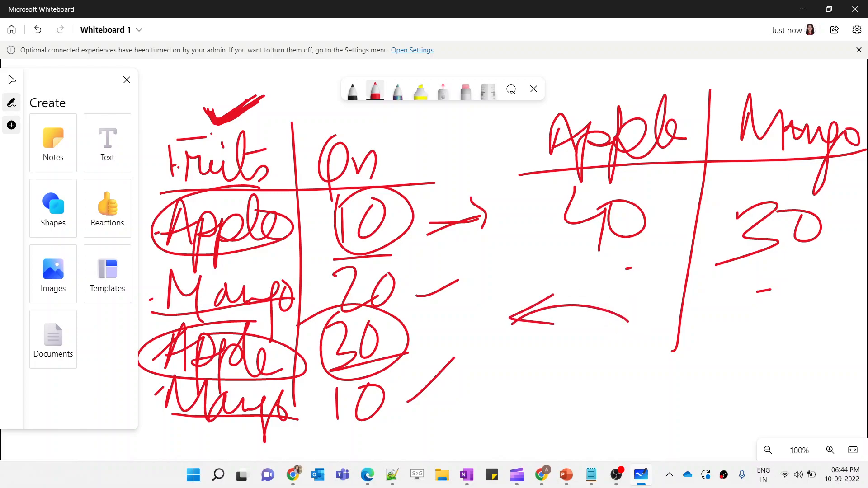
Circle the Apple and Mango headers, link Apple to its source row, and add an ID column with a divider
mouse_move(676, 77)
mouse_down()
mouse_move(634, 72)
mouse_move(643, 90)
mouse_up()
mouse_move(810, 102)
mouse_down()
mouse_move(823, 167)
mouse_move(796, 97)
mouse_up()
mouse_move(549, 147)
mouse_down()
mouse_move(372, 217)
mouse_move(309, 206)
mouse_up()
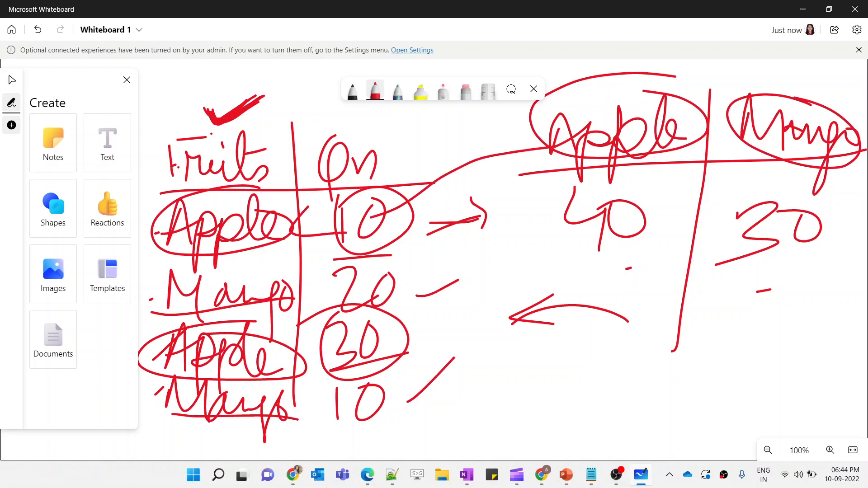
drag(545, 148, 337, 221)
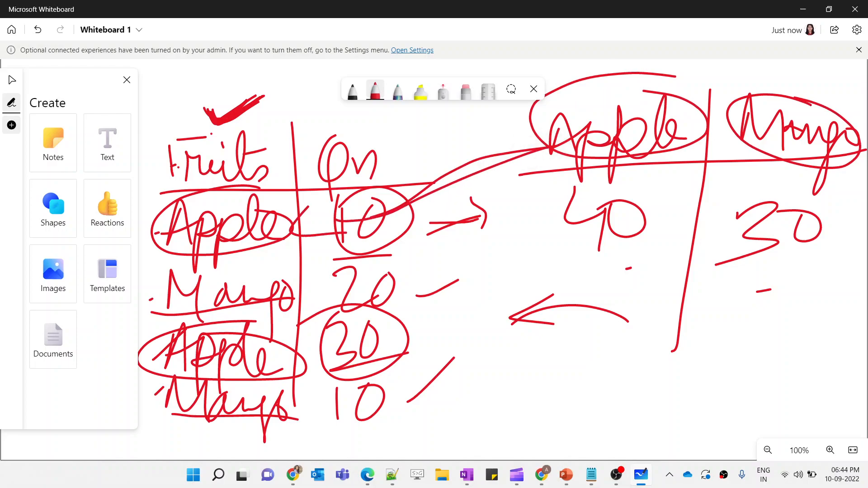
mouse_move(462, 117)
mouse_down()
mouse_move(461, 141)
mouse_move(458, 119)
mouse_up()
drag(447, 142, 467, 139)
drag(476, 116, 481, 144)
drag(514, 105, 526, 344)
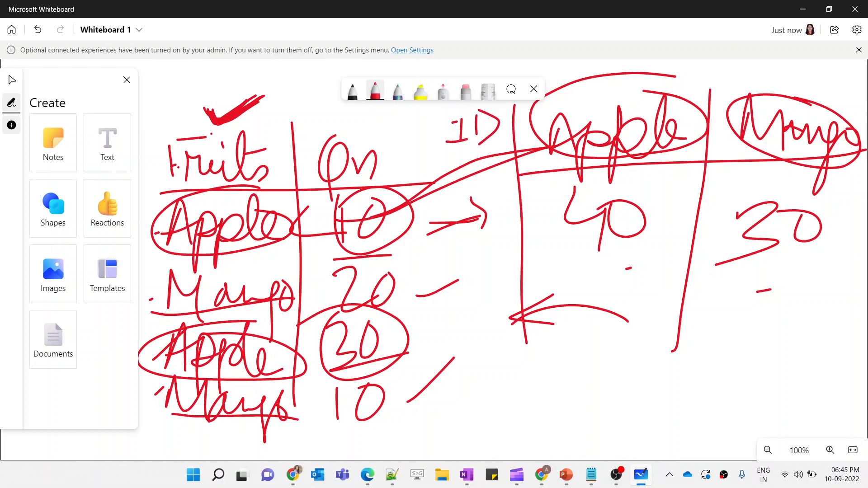
Write 1 in the ID column, circle it, and draw linking lines and a circle around the Fruits column
drag(446, 181, 556, 174)
mouse_move(494, 196)
mouse_down()
mouse_move(494, 235)
mouse_move(480, 212)
mouse_up()
drag(477, 252, 520, 253)
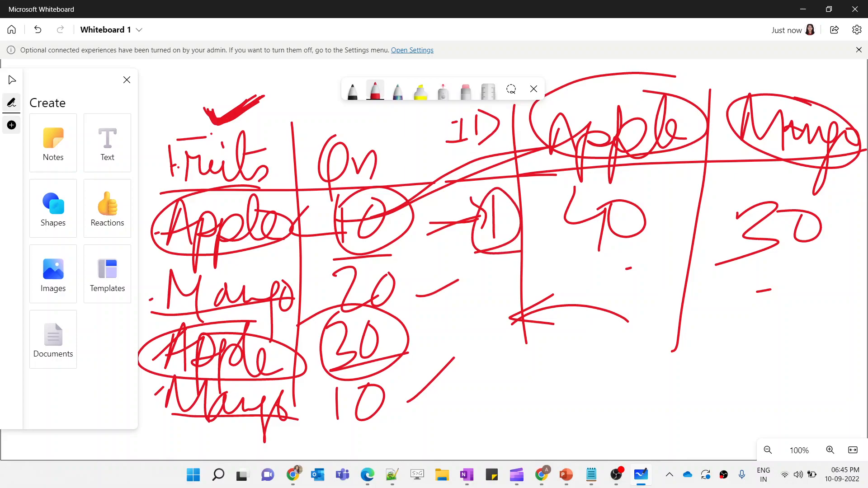
drag(414, 200, 532, 151)
drag(663, 85, 596, 87)
mouse_move(203, 193)
mouse_down()
mouse_move(205, 389)
mouse_move(159, 273)
mouse_up()
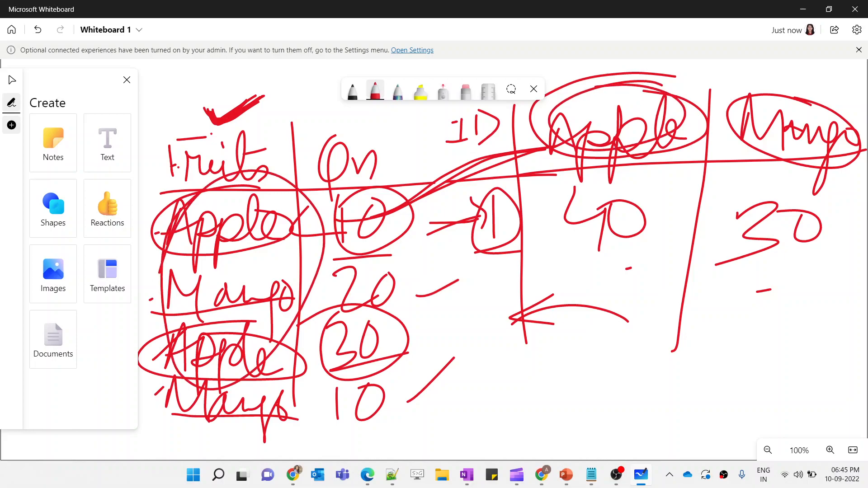
Return to Data Factory, add an Unpivot transformation after source2 and browse its ungroup-by column list
key(alt+Tab)
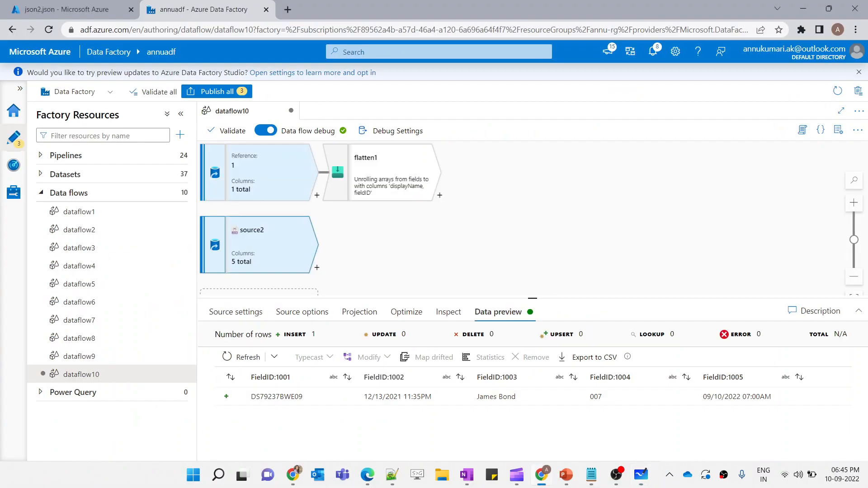
click(317, 268)
text(un)
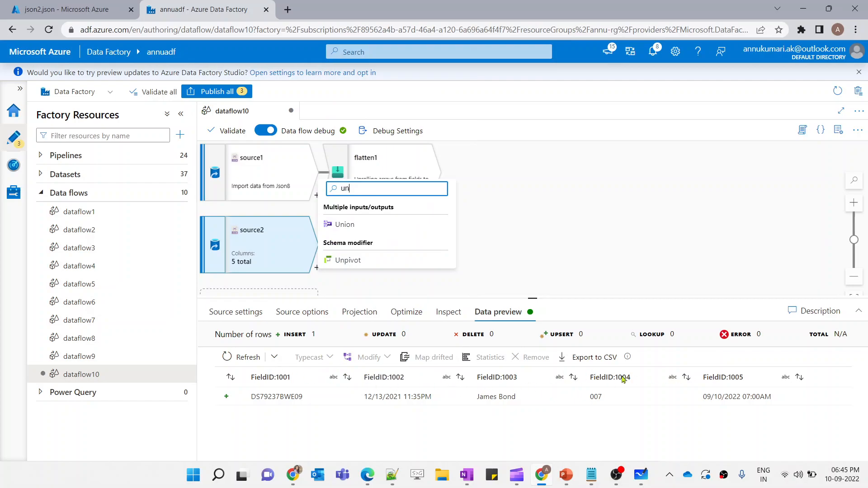
click(357, 261)
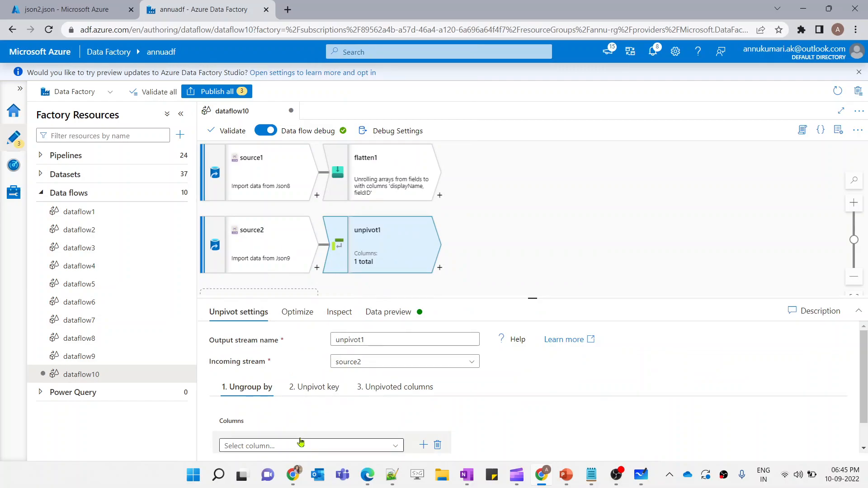
scroll(290, 447, down, 1)
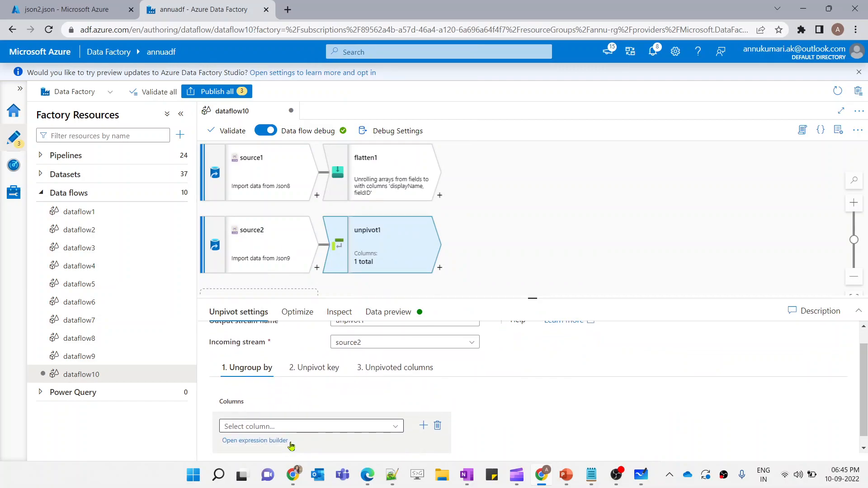
click(349, 428)
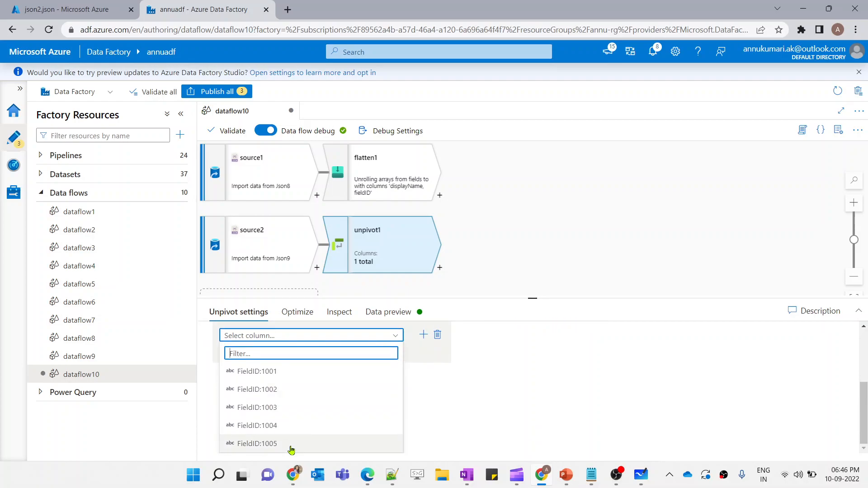
click(465, 422)
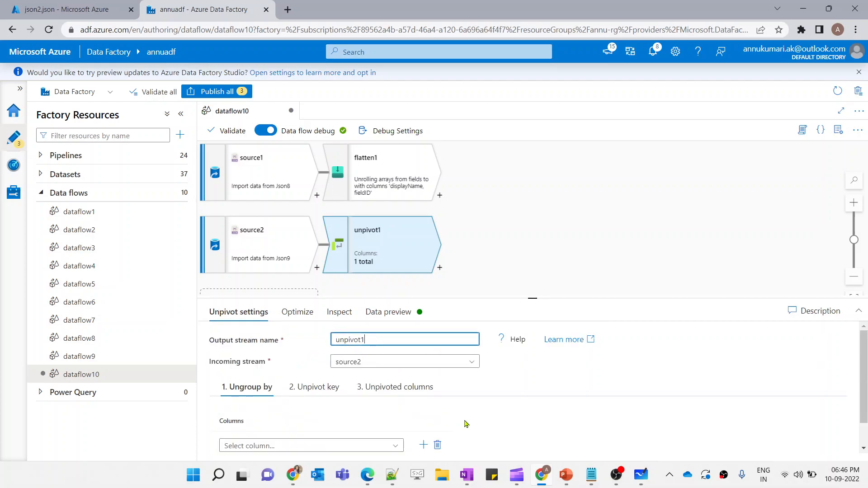
Insert a Surrogate Key transformation after source2 with the key column named Id
click(317, 269)
text(su)
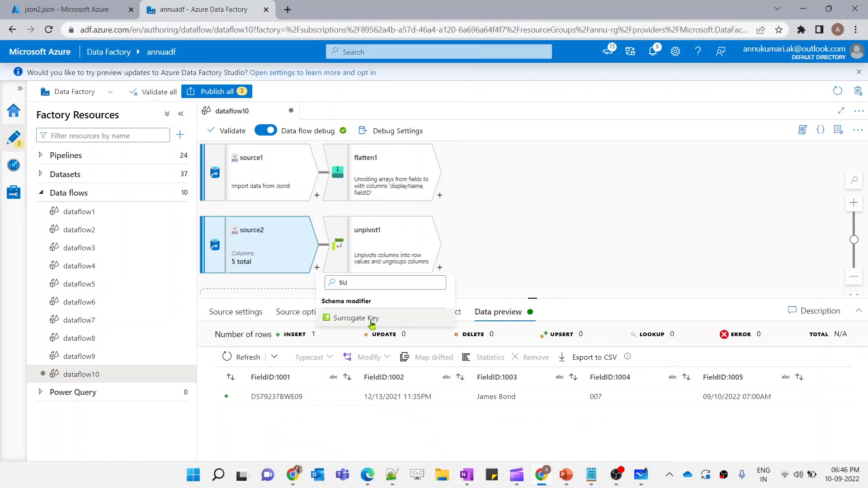
click(352, 318)
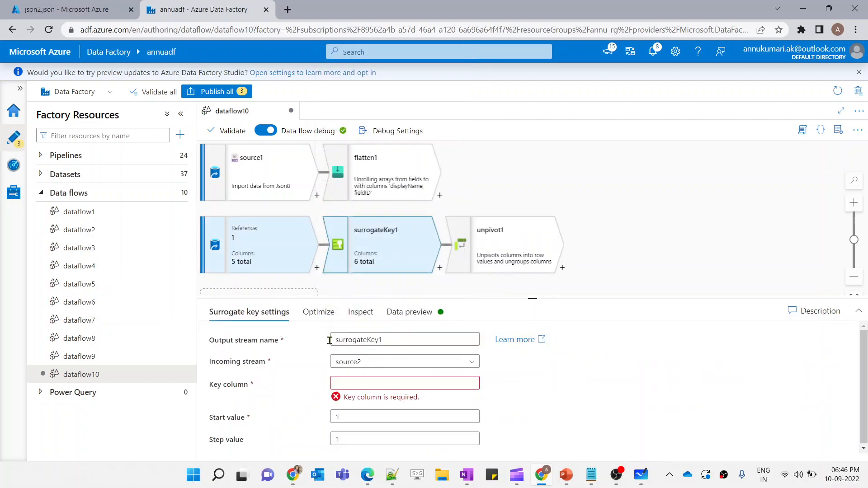
click(365, 383)
text(id)
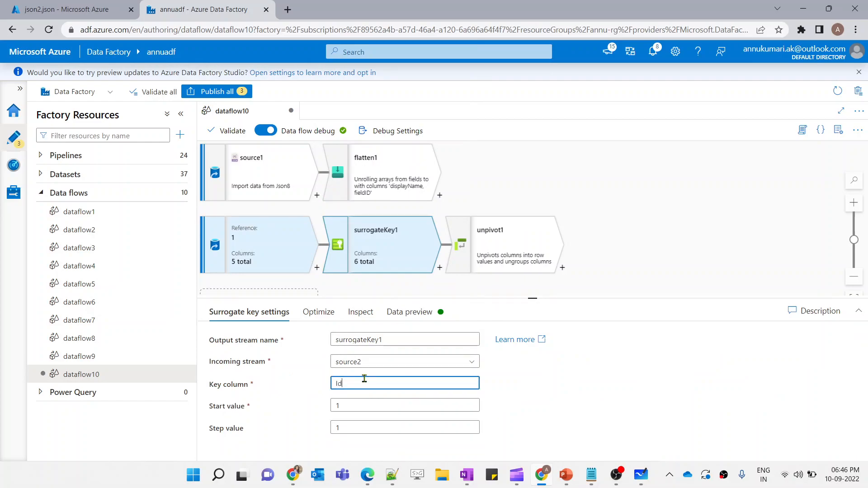
Refresh surrogateKey1's data preview and compare it with source2's preview
click(410, 312)
click(236, 358)
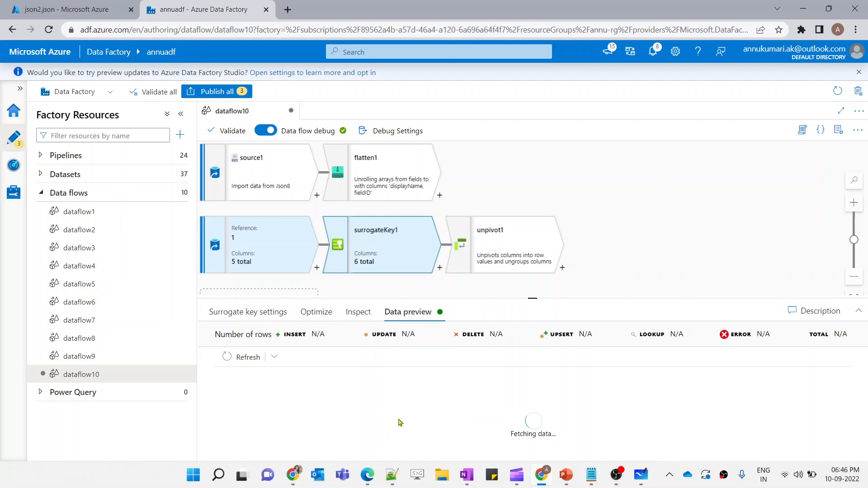
click(289, 262)
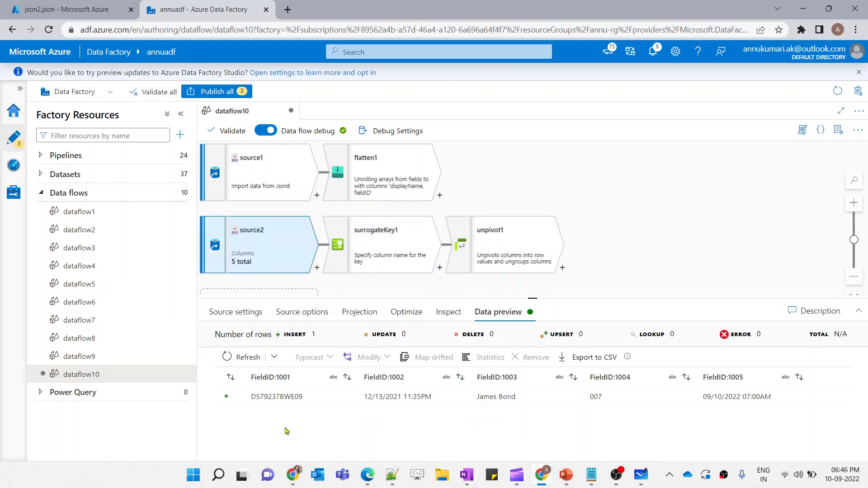
click(375, 260)
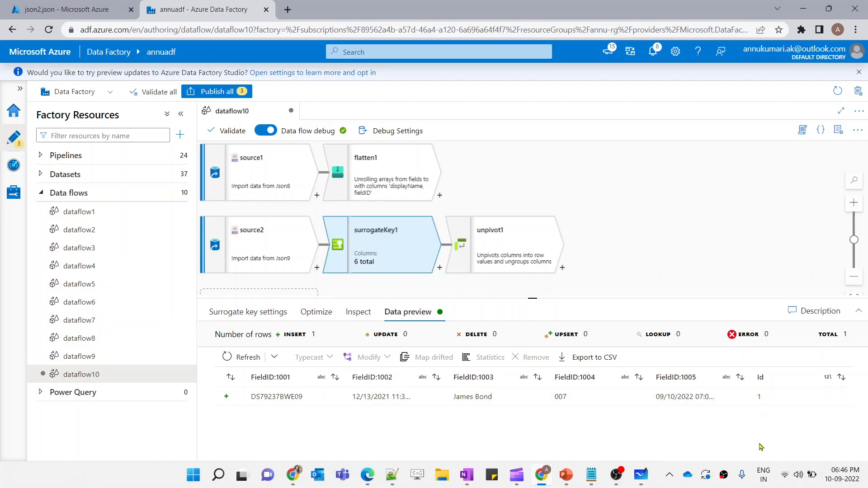
Set surrogateKey1's step value to 10 in its key settings
click(237, 312)
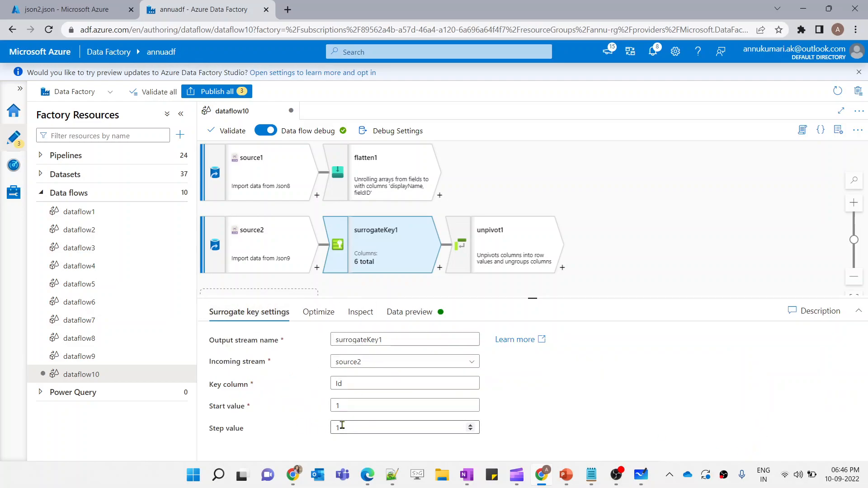
drag(355, 430, 321, 433)
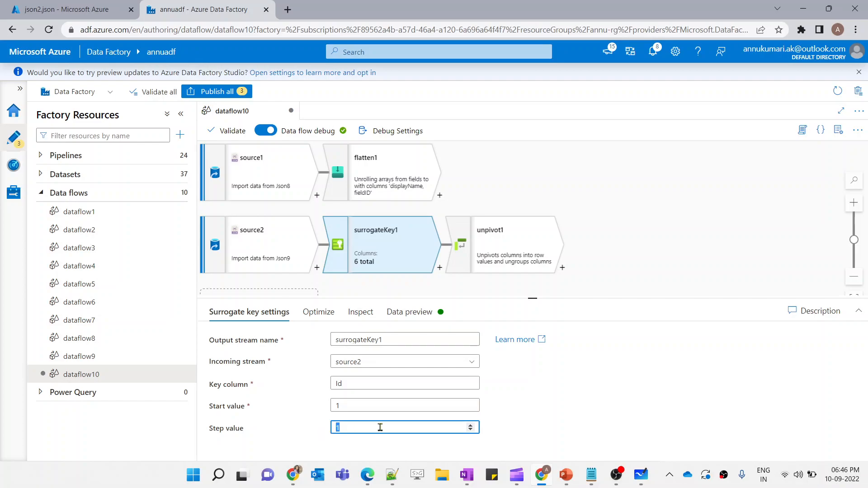
key(BackSpace)
text(10)
drag(356, 429, 337, 428)
Configure unpivot1 to ungroup by the Id column and open its unpivot key settings
click(501, 268)
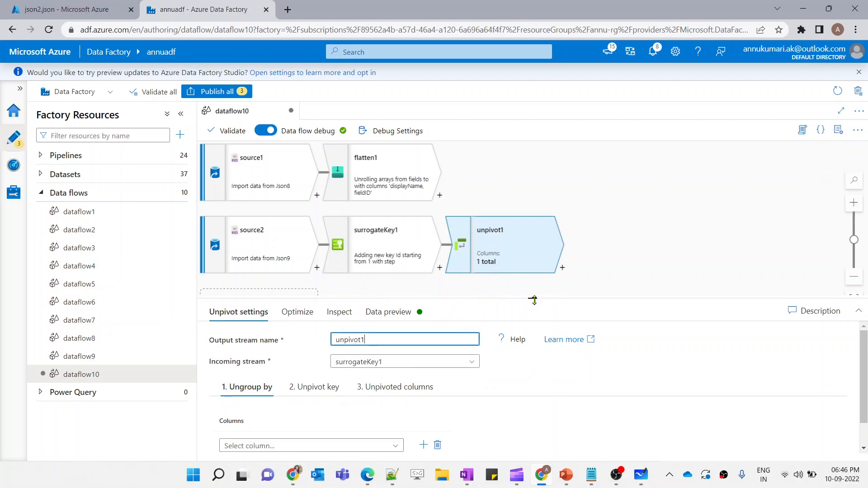
drag(533, 300, 533, 241)
click(392, 390)
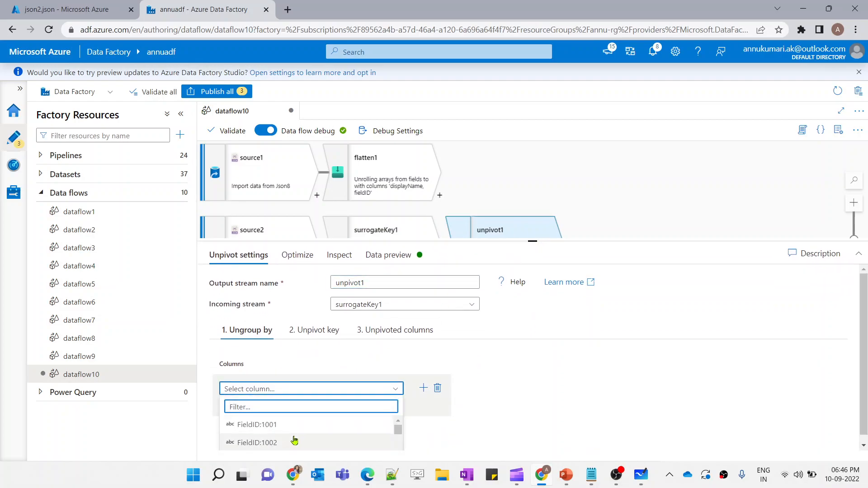
scroll(297, 359, down, 1)
scroll(287, 413, down, 1)
scroll(290, 414, down, 3)
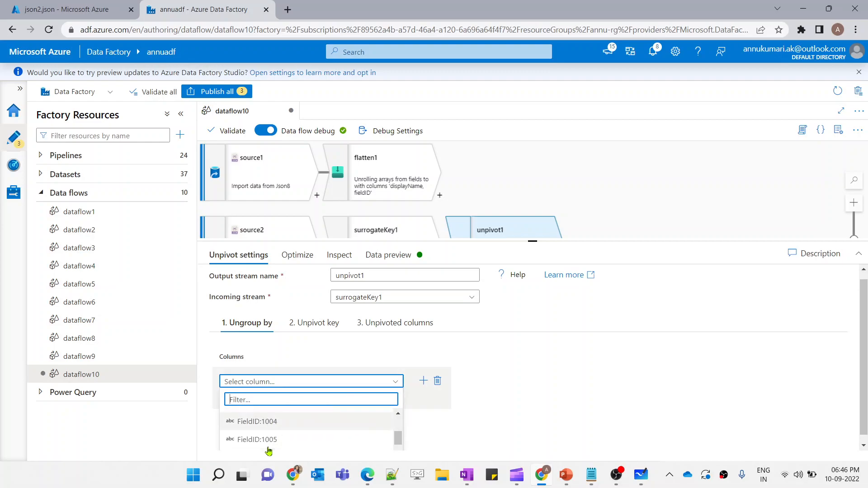
click(238, 447)
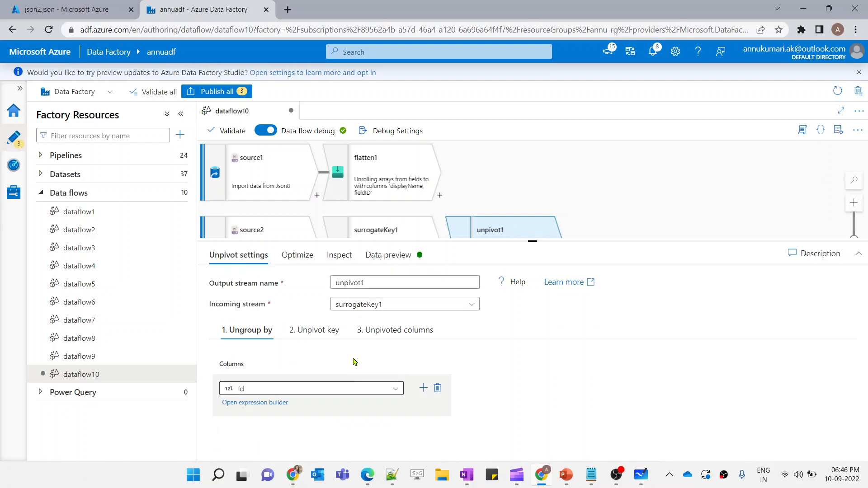
click(323, 341)
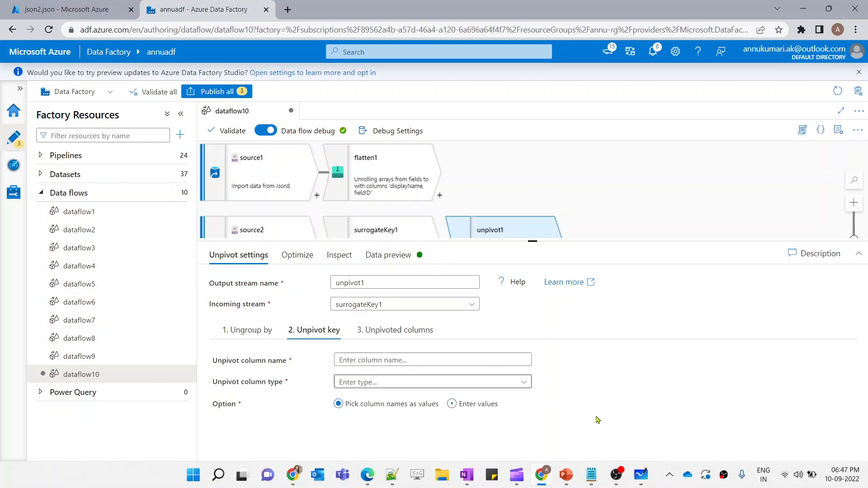
In Whiteboard, draw more circles and connecting lines around the Fruits column and the pivoted Apple and Mango table
click(641, 474)
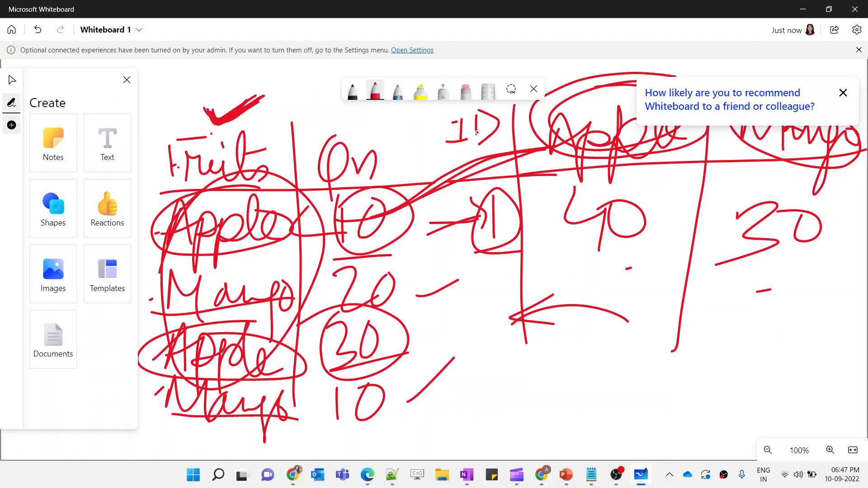
mouse_move(452, 111)
mouse_down()
mouse_move(823, 176)
mouse_move(521, 104)
mouse_up()
mouse_move(397, 141)
mouse_down()
mouse_move(253, 147)
mouse_move(399, 198)
mouse_up()
mouse_move(193, 130)
mouse_down()
mouse_move(158, 166)
mouse_move(214, 201)
mouse_up()
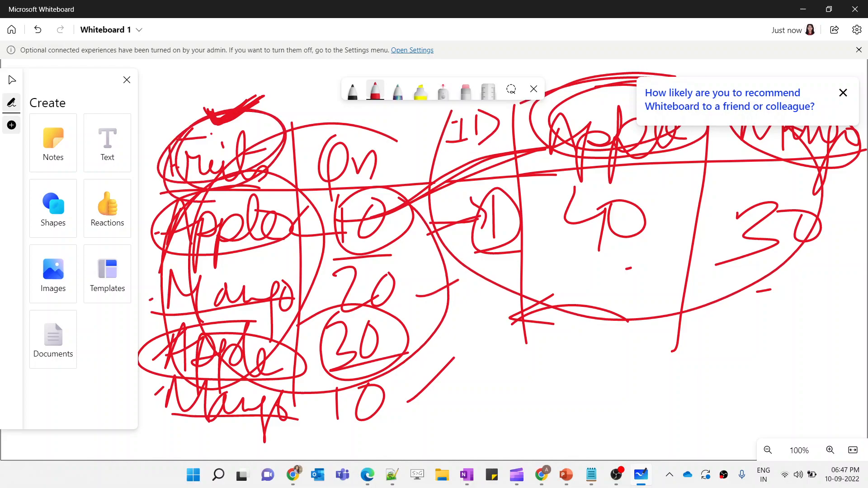
mouse_move(697, 148)
mouse_down()
mouse_move(615, 170)
mouse_move(830, 155)
mouse_move(725, 152)
mouse_move(543, 171)
mouse_up()
drag(543, 172, 809, 167)
drag(624, 171, 562, 178)
drag(503, 180, 294, 238)
drag(317, 203, 334, 251)
mouse_move(258, 178)
mouse_down()
mouse_move(170, 316)
mouse_move(193, 225)
mouse_move(326, 253)
mouse_up()
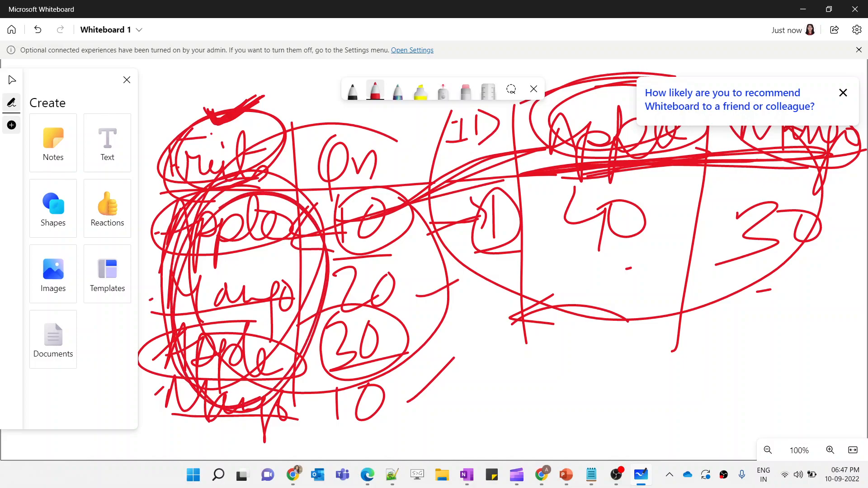
key(ctrl+z)
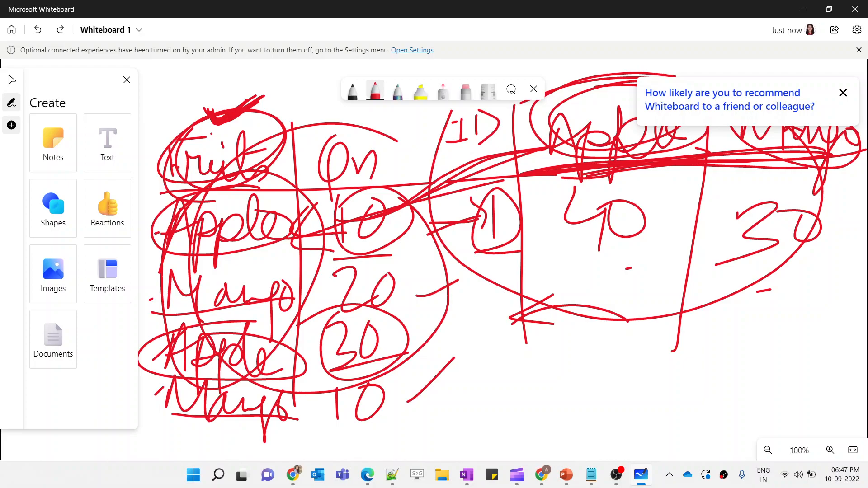
key(ctrl+y)
mouse_move(216, 111)
mouse_down()
mouse_move(177, 188)
mouse_move(252, 192)
mouse_move(241, 187)
mouse_move(239, 114)
mouse_up()
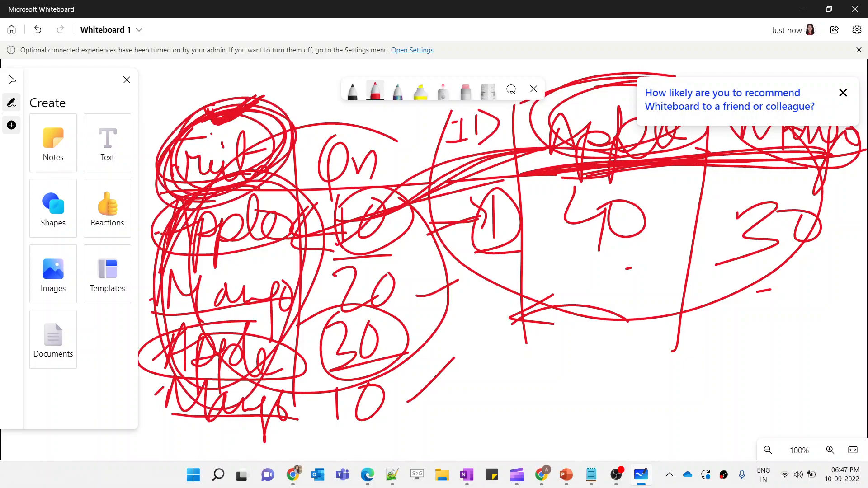
Return to Data Factory, set the unpivot key column to NewColumn of type string, and open the unpivoted columns settings
key(alt+Tab)
click(410, 358)
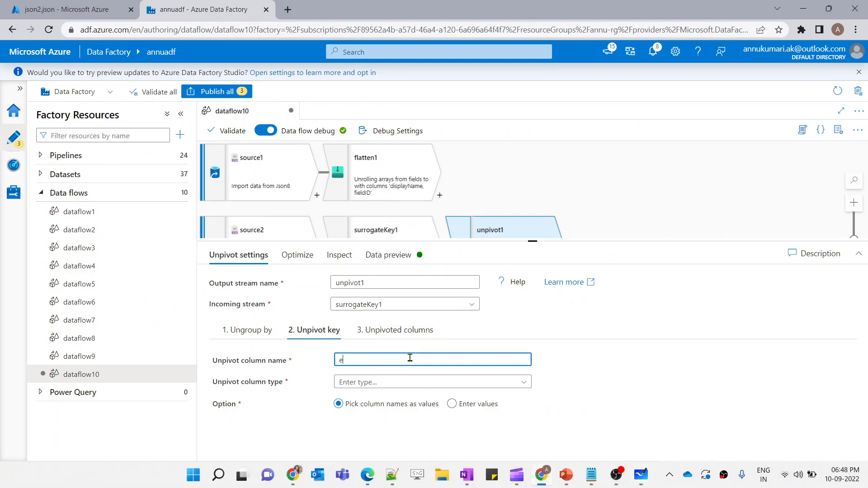
text(NewColumn)
click(367, 388)
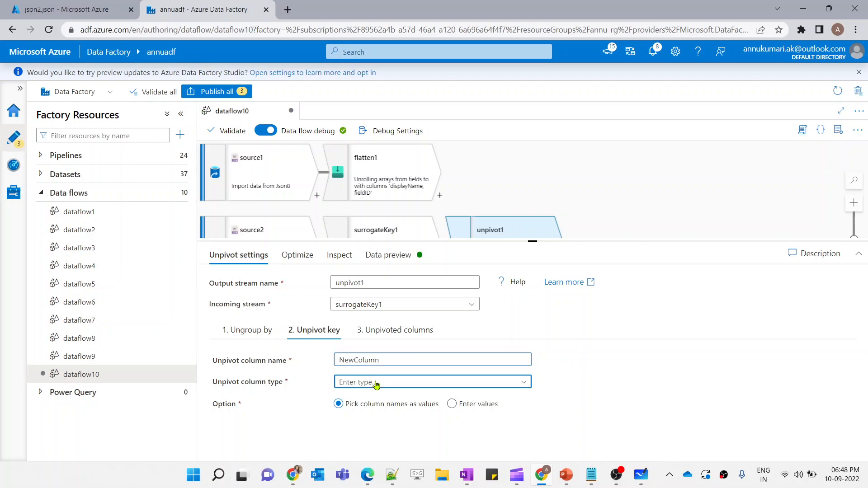
click(378, 424)
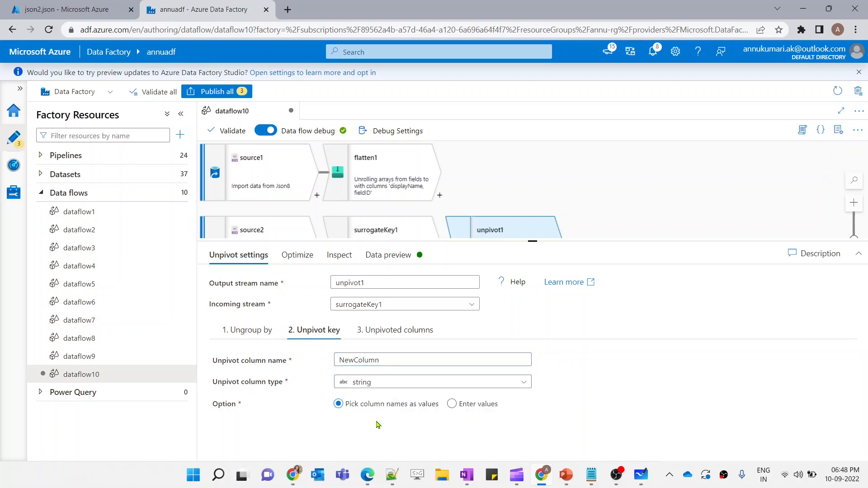
click(377, 335)
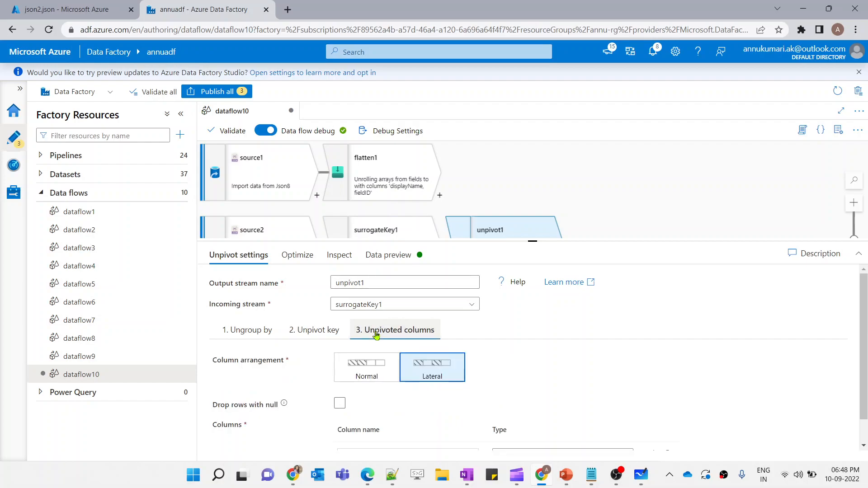
scroll(377, 398, down, 1)
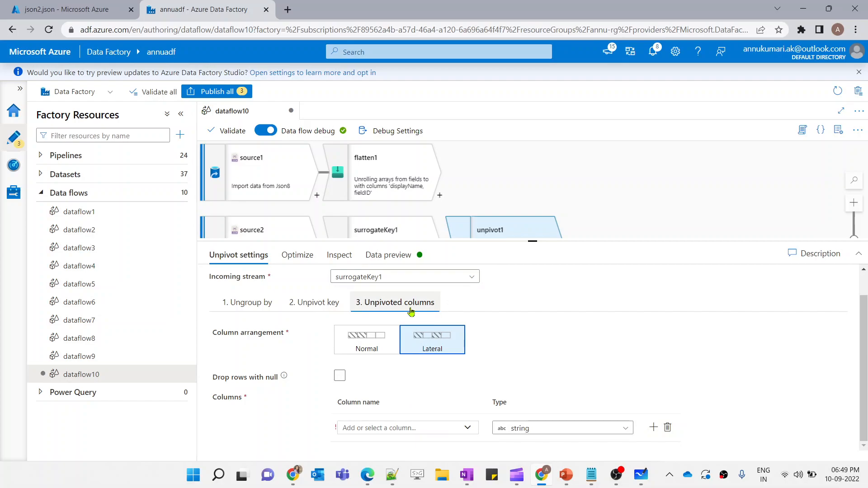
In Whiteboard, circle the quantity values column next to the fruits
key(alt+Tab)
mouse_move(334, 222)
mouse_down()
mouse_move(340, 411)
mouse_move(374, 382)
mouse_move(337, 380)
mouse_up()
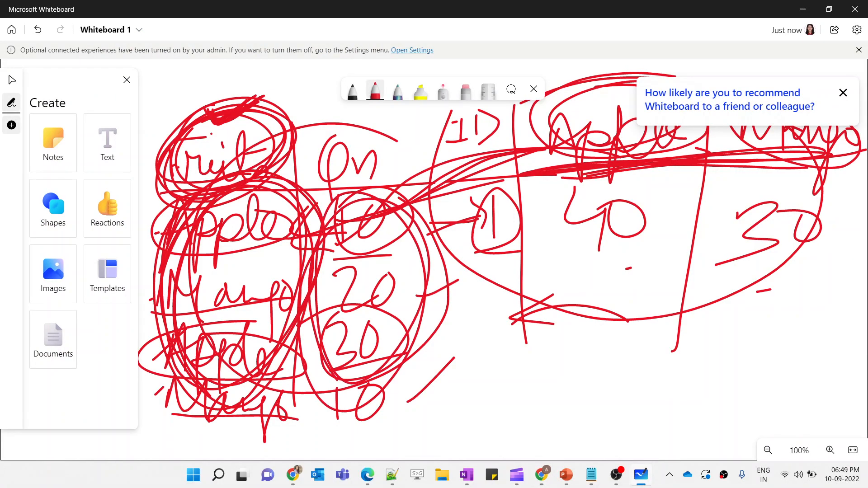
drag(304, 253, 330, 257)
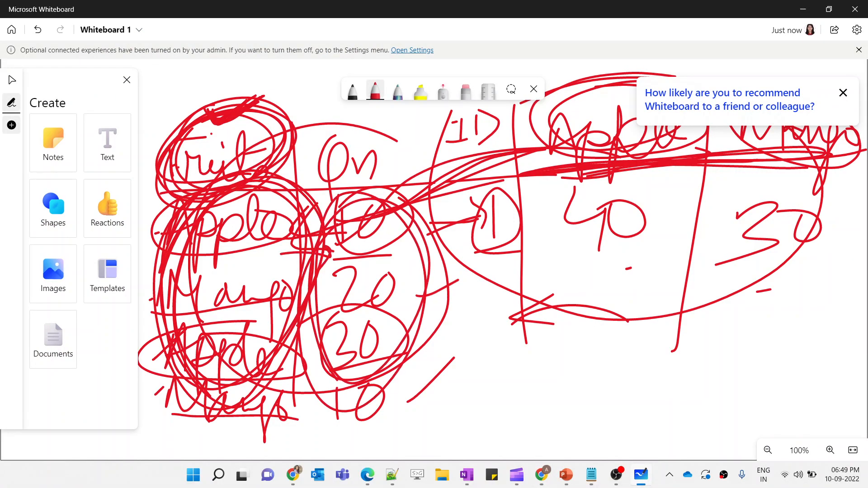
key(alt+Tab)
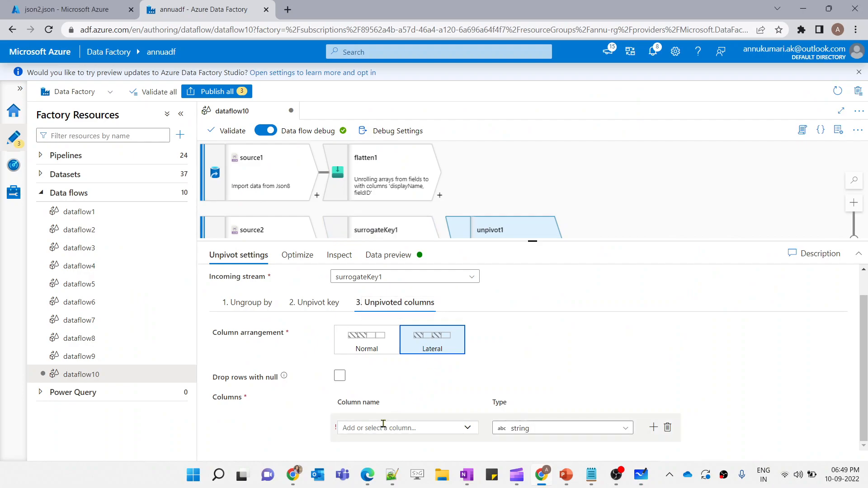
Name unpivot1's unpivoted column Data and refresh unpivot1's data preview
click(391, 428)
text(Data)
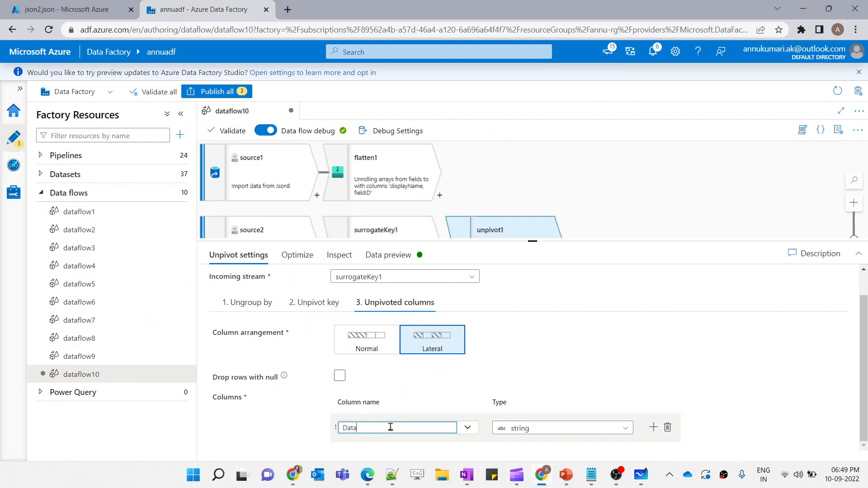
click(356, 234)
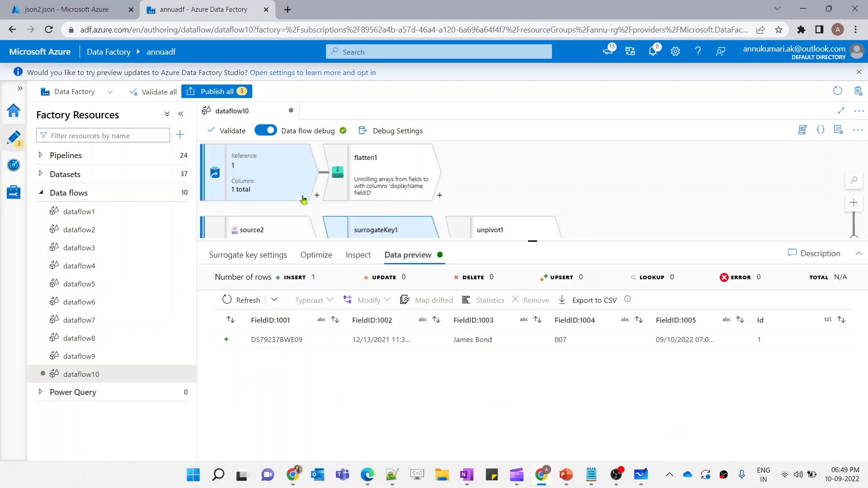
drag(248, 340, 730, 345)
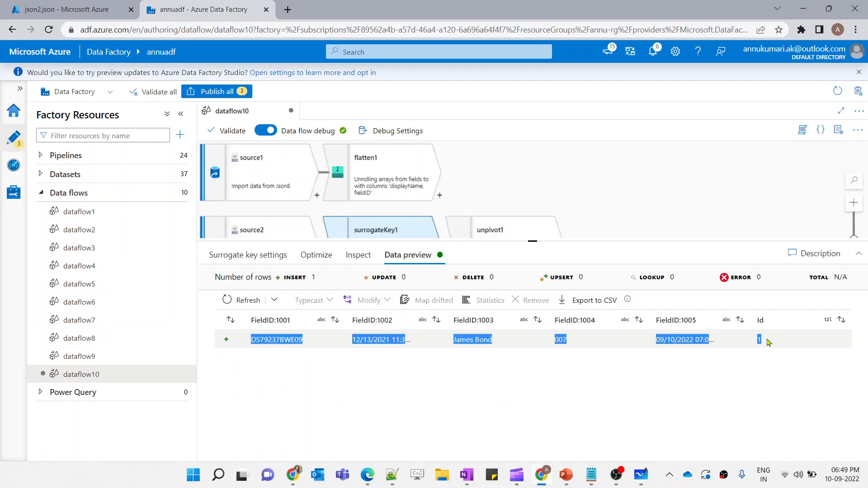
click(497, 230)
scroll(393, 382, down, 1)
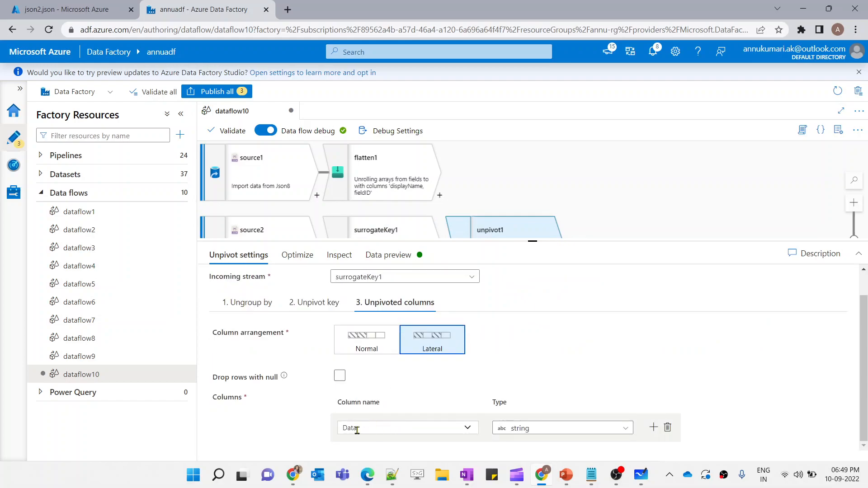
click(390, 255)
click(246, 301)
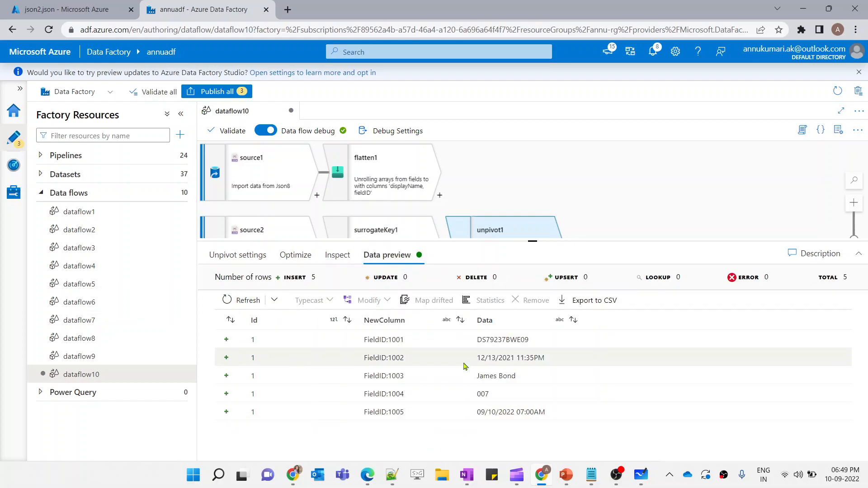
Compare the data previews of source2, unpivot1 and flatten1
click(289, 228)
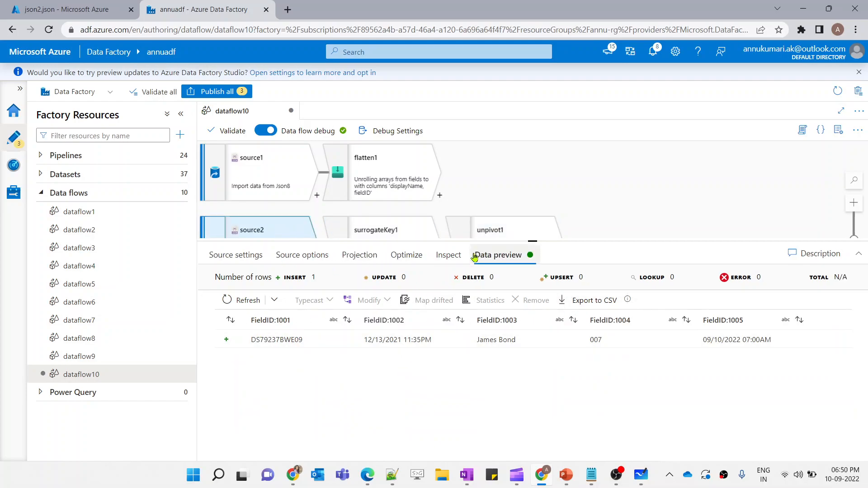
click(474, 234)
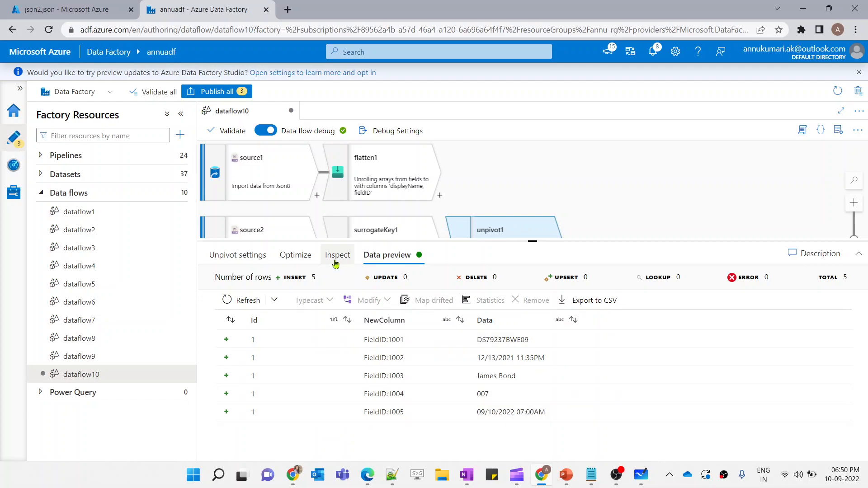
click(268, 237)
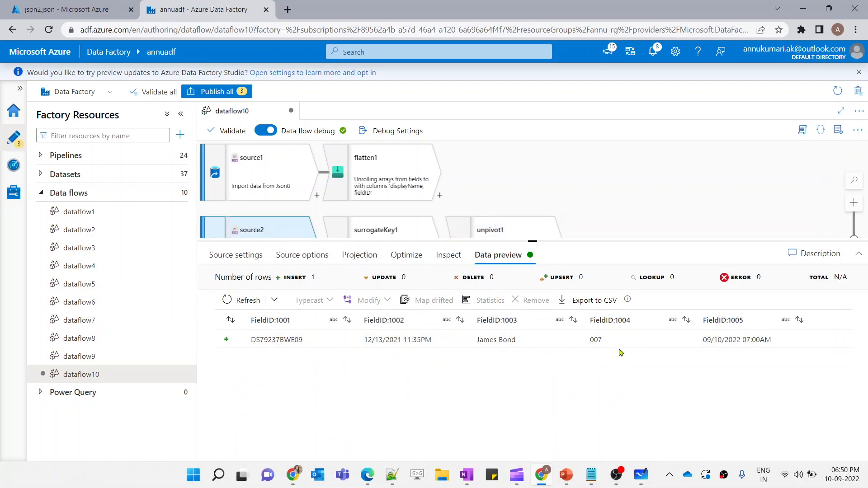
click(477, 235)
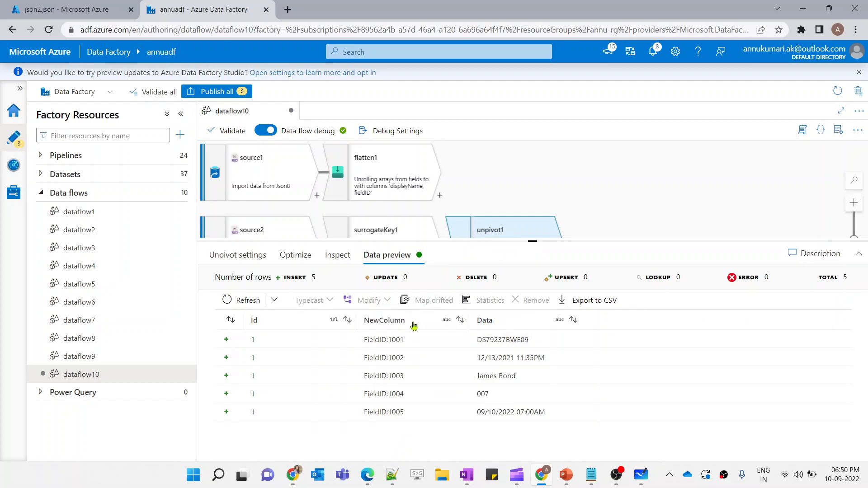
click(392, 173)
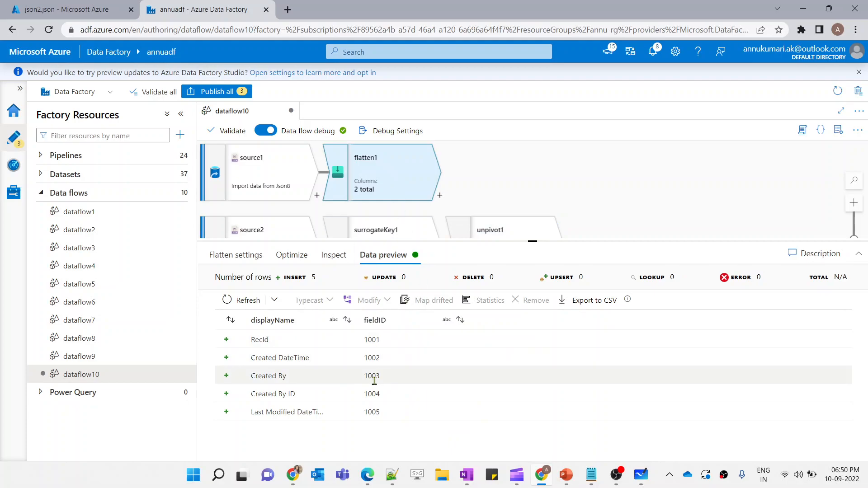
click(485, 231)
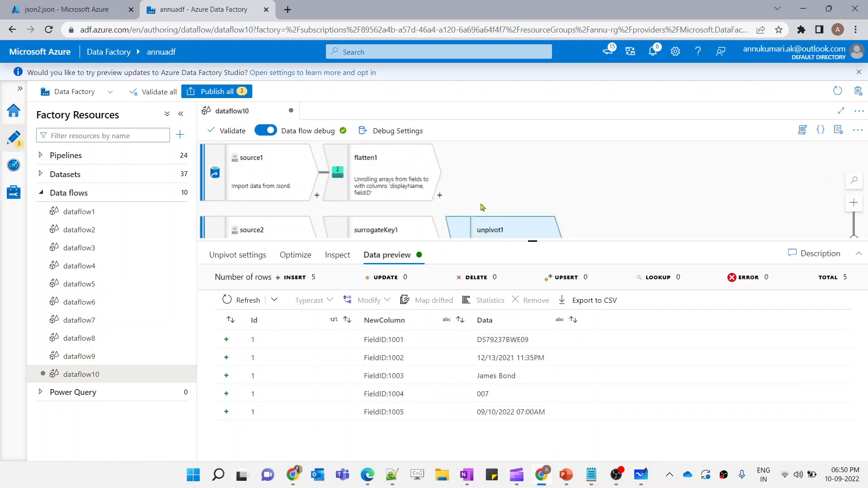
Add a Join transformation after unpivot1 with flatten1 as the right stream
scroll(480, 206, down, 1)
click(558, 224)
text(joi)
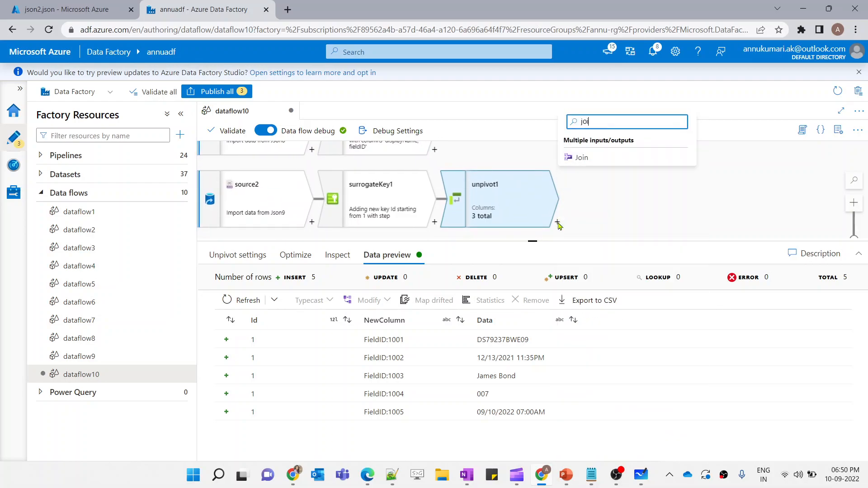
click(581, 157)
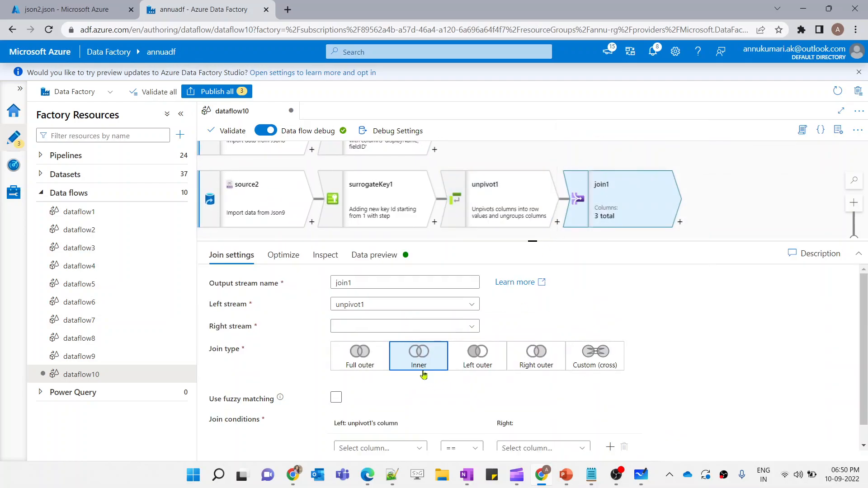
click(365, 326)
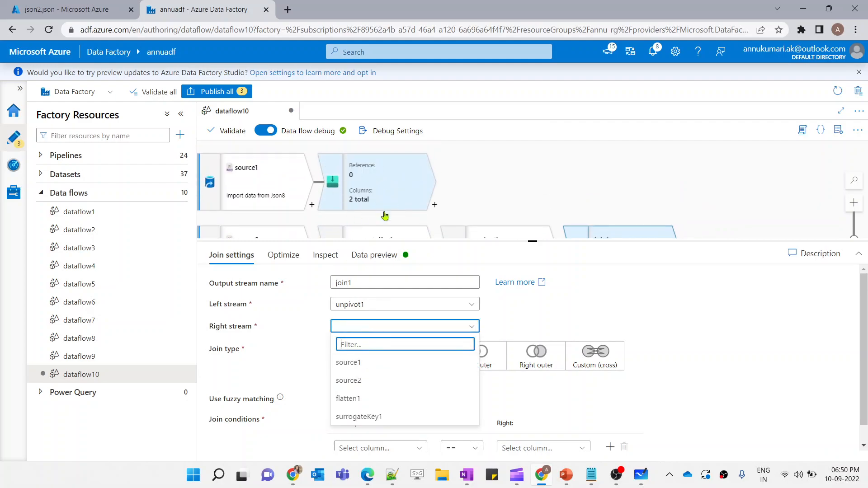
click(389, 399)
scroll(463, 395, down, 1)
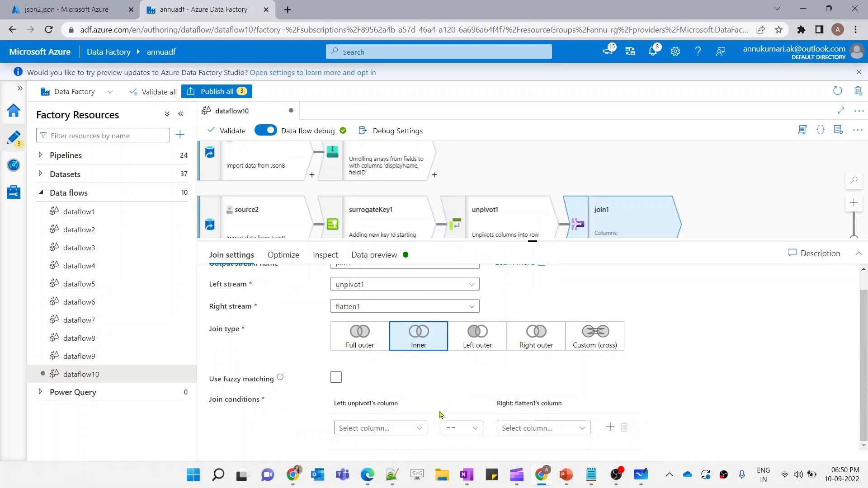
Set join1's join condition to match unpivot1's NewColumn with flatten1's fieldID
click(413, 428)
scroll(380, 441, down, 1)
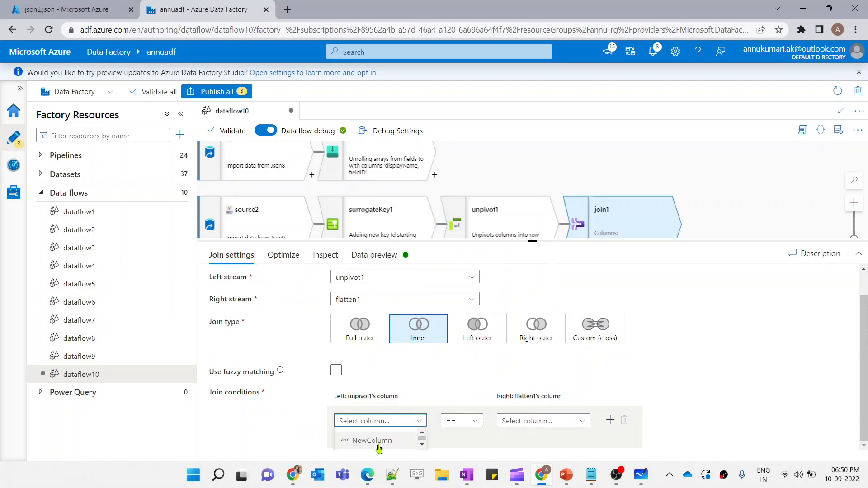
click(382, 444)
click(515, 428)
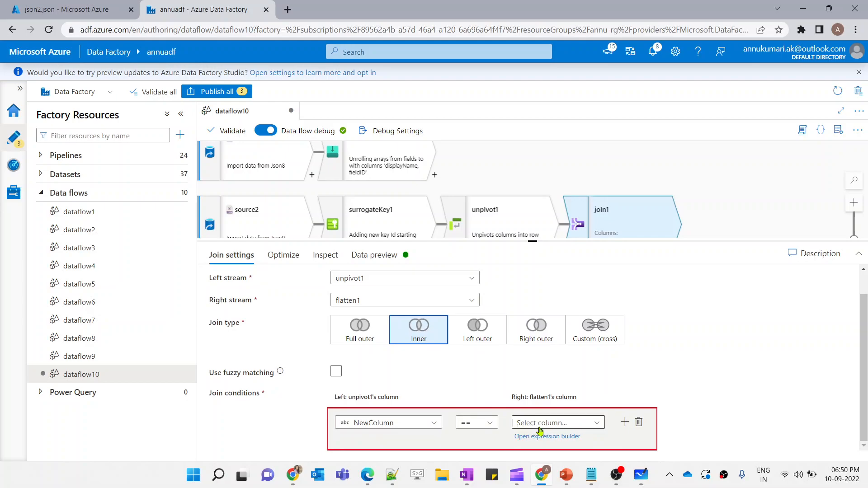
click(542, 449)
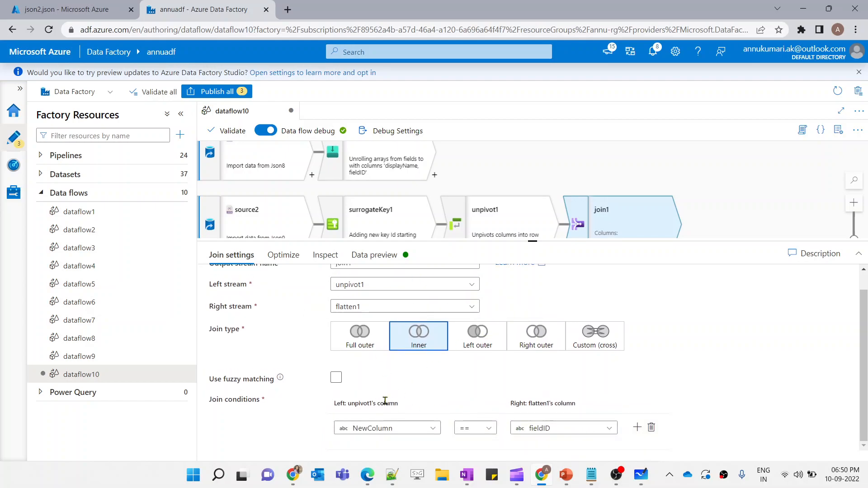
Compare unpivot1's NewColumn values with flatten1's fieldID values in their data previews
click(477, 233)
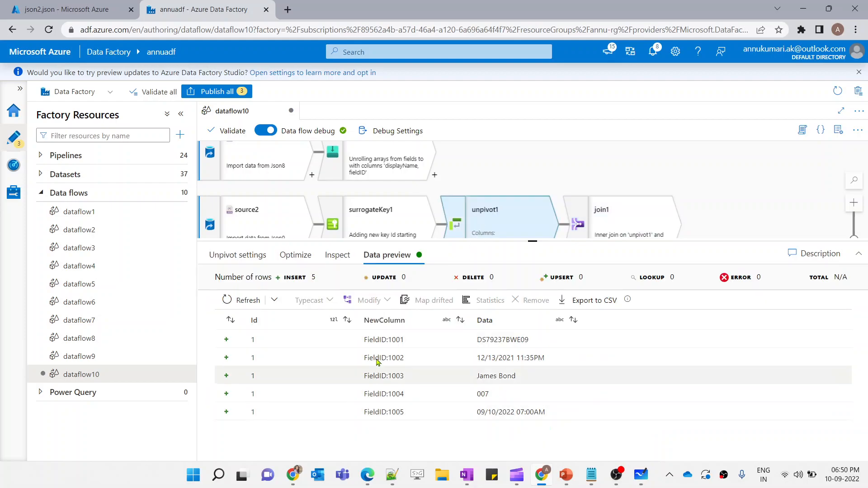
drag(363, 339, 381, 338)
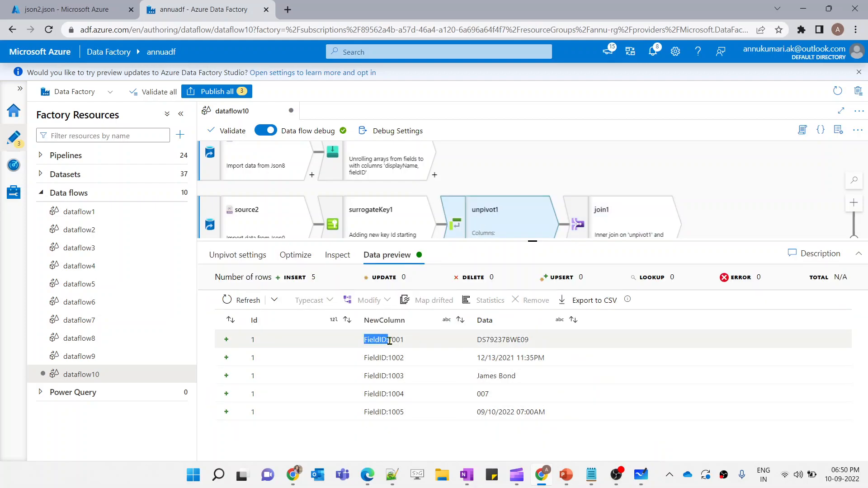
click(382, 172)
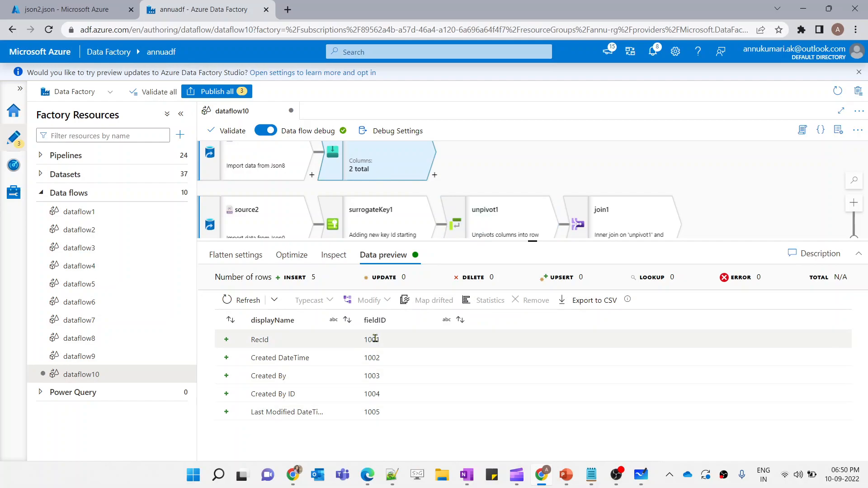
Open the expression builder for join1's left join column and look up the split function and its examples
click(629, 211)
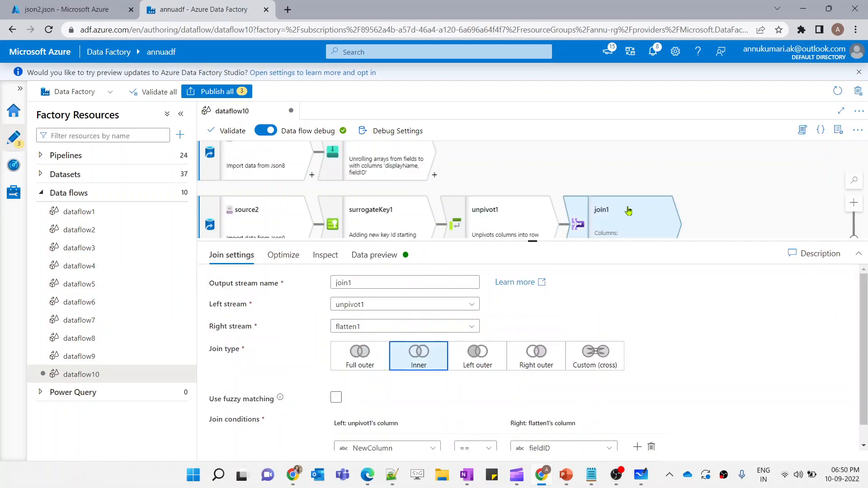
scroll(448, 402, down, 1)
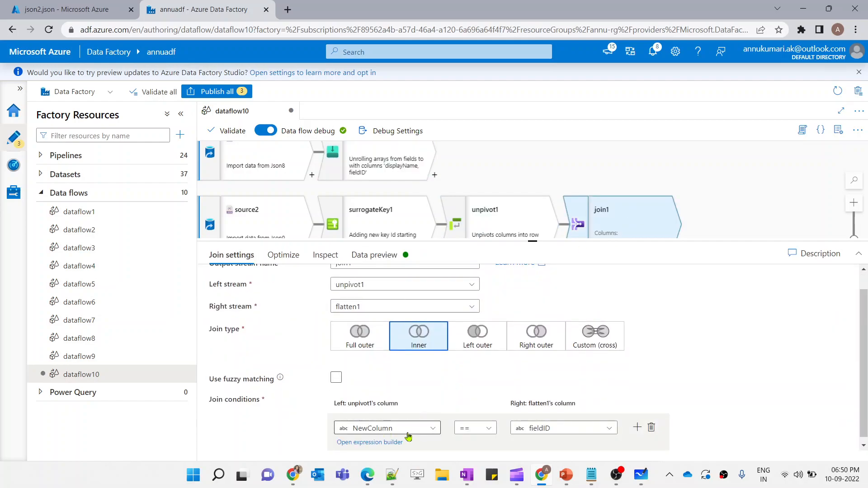
click(379, 444)
click(243, 275)
text(sp)
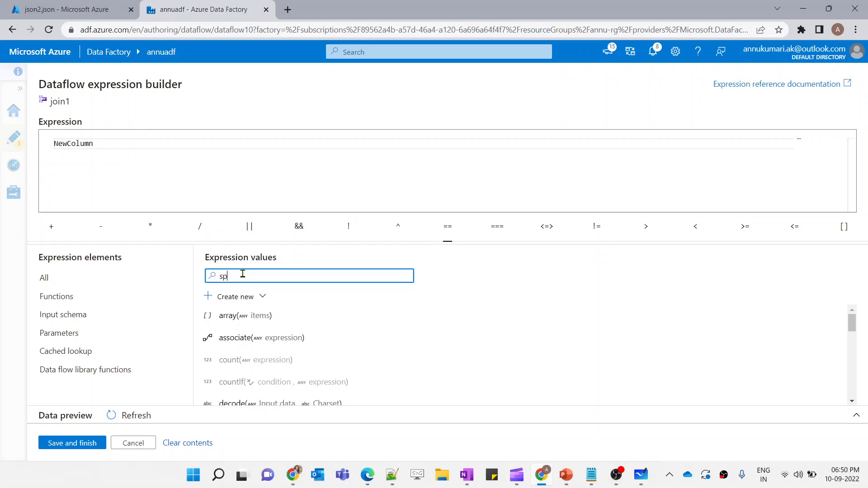
text(li)
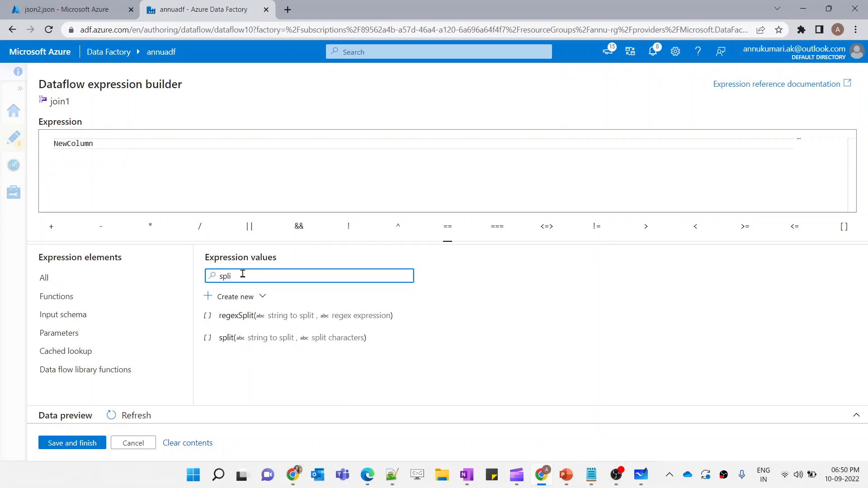
mouse_move(240, 340)
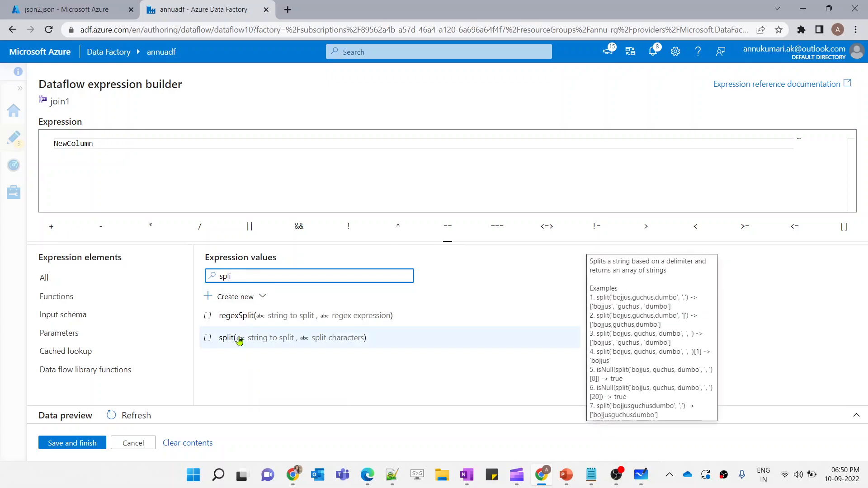
mouse_move(362, 339)
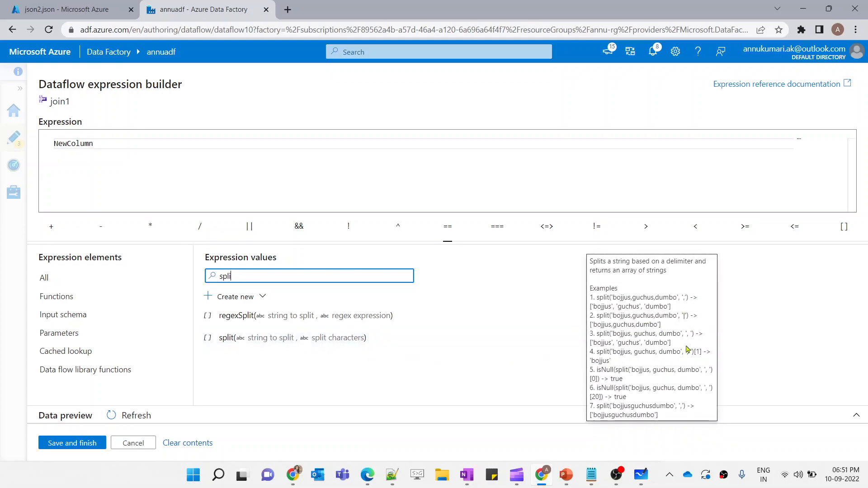
drag(693, 334, 612, 335)
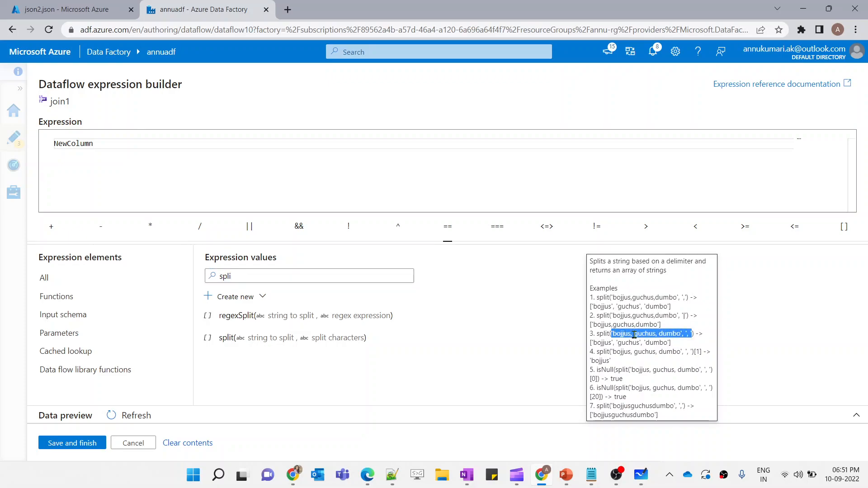
click(687, 335)
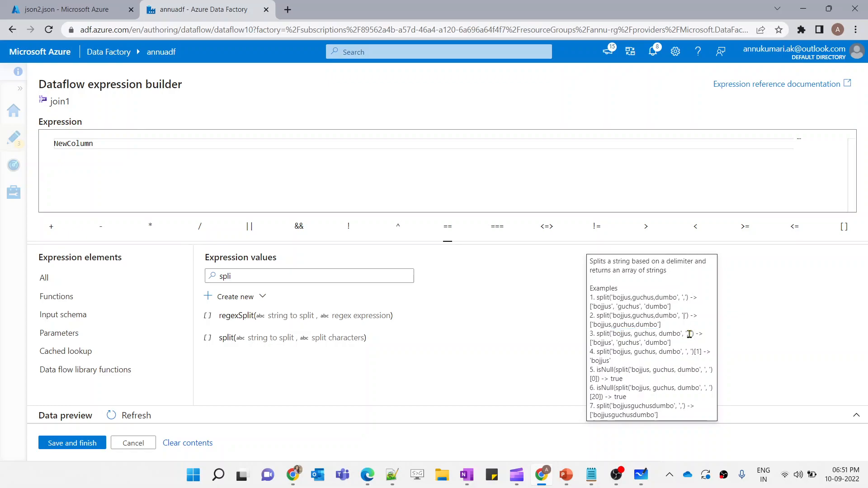
drag(594, 343, 685, 347)
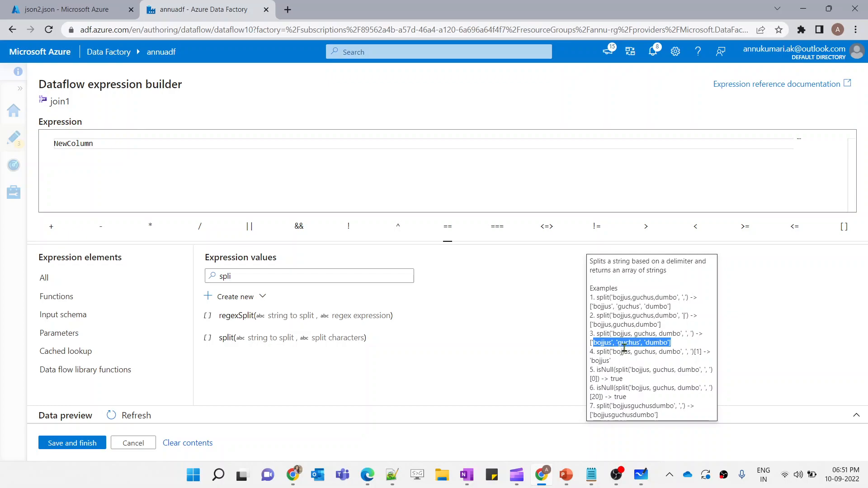
click(684, 345)
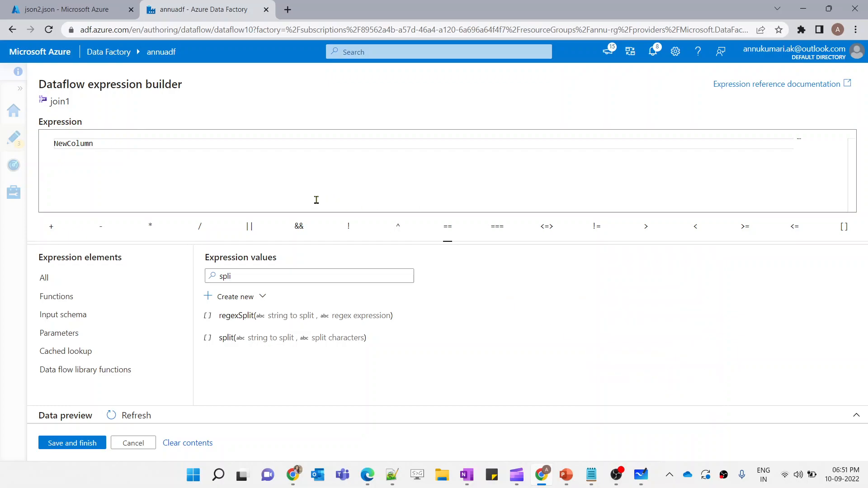
Set join1's left join expression to split(NewColumn, ':')[2]
click(227, 337)
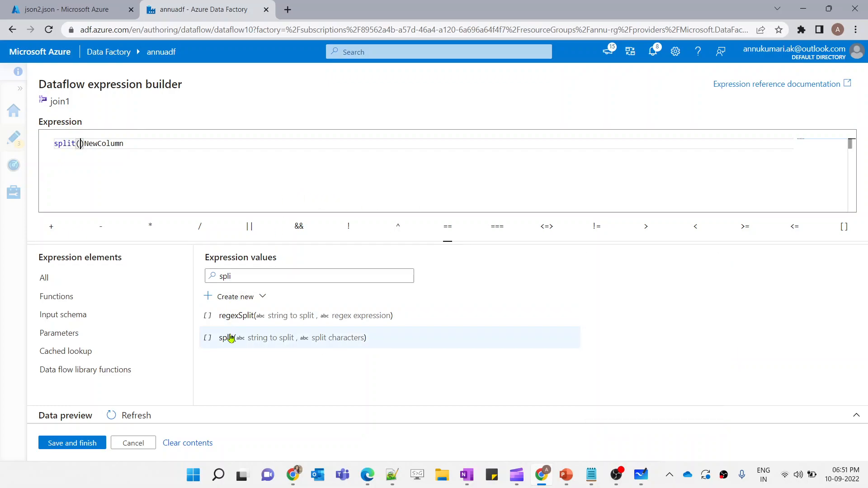
key(Delete)
text(,':)
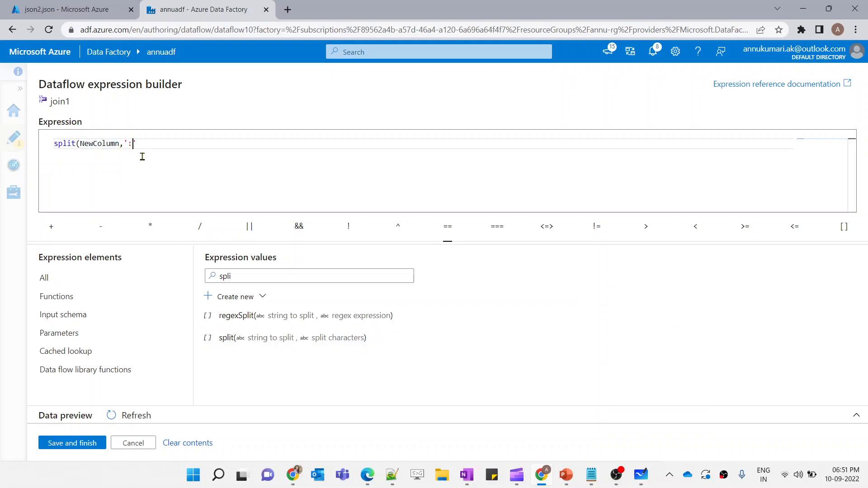
text('))
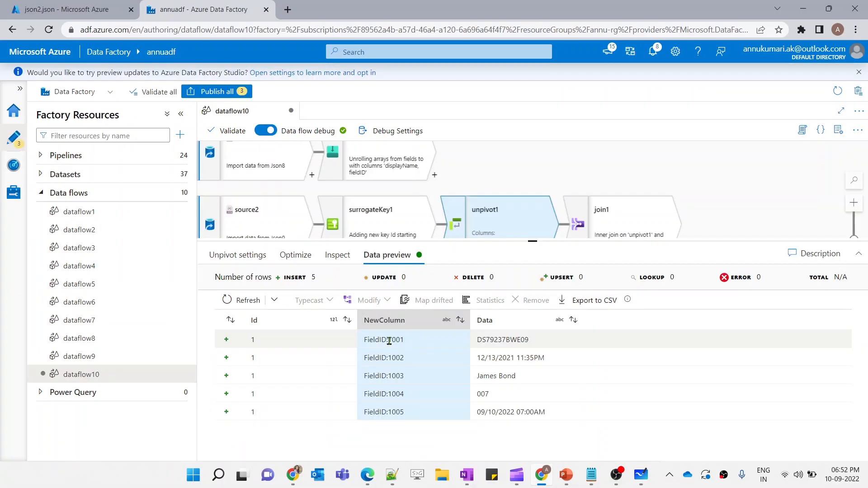
drag(404, 340, 369, 343)
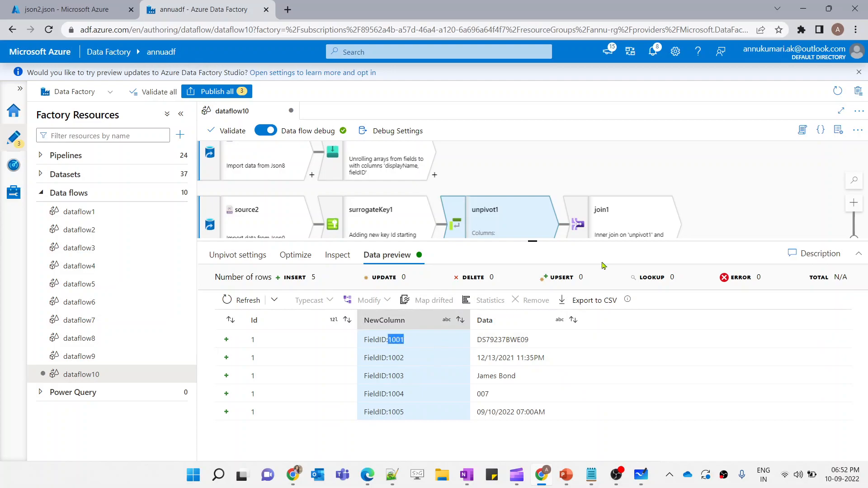
click(616, 237)
scroll(433, 362, down, 1)
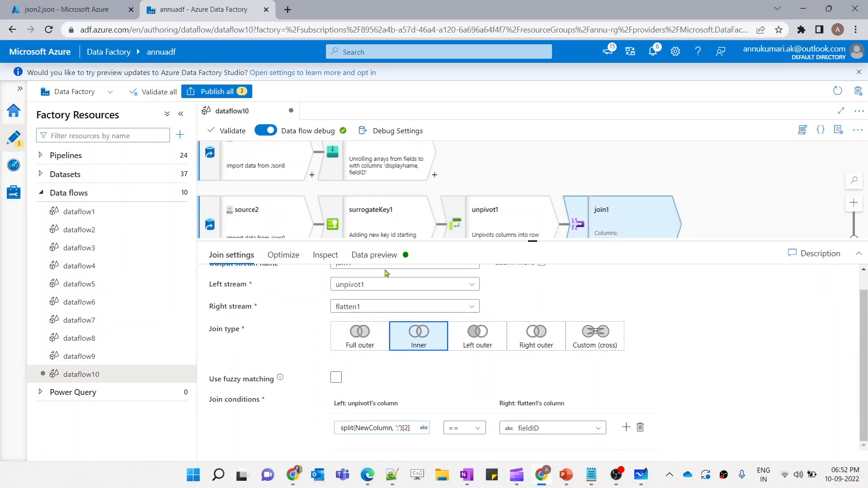
Refresh join1's data preview and compare the joined NewColumn, Data, displayName and fieldID columns
click(374, 254)
click(240, 300)
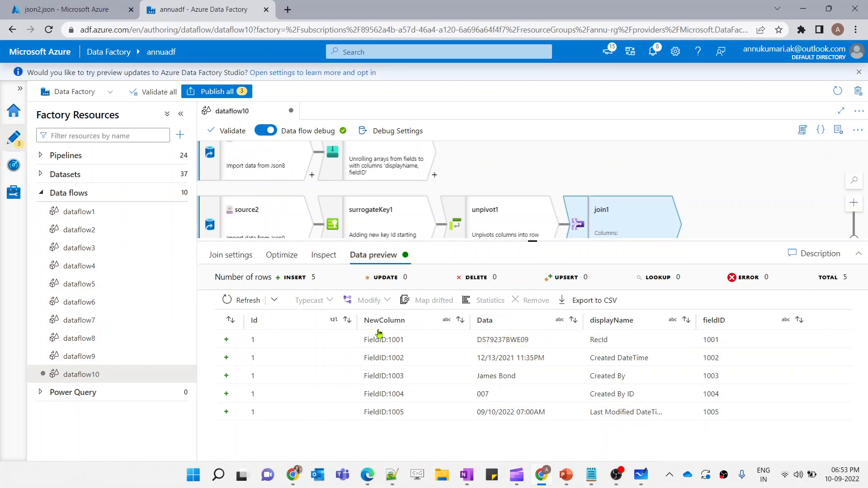
click(756, 325)
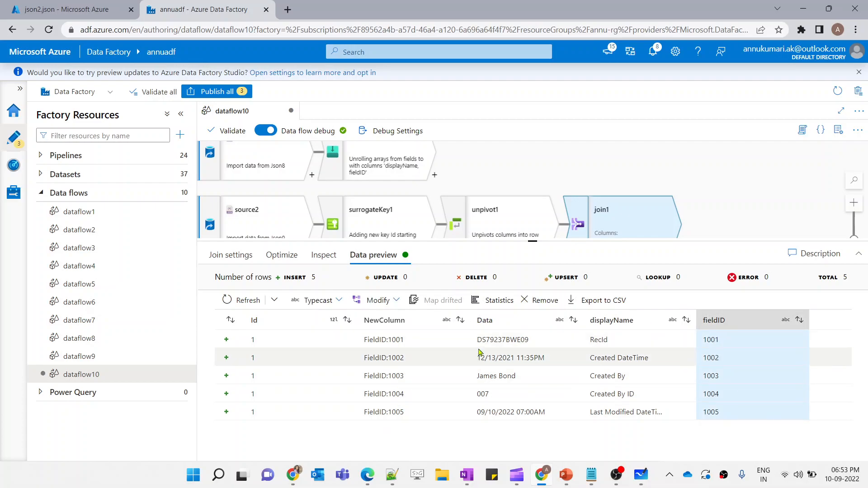
drag(471, 343, 639, 414)
click(527, 434)
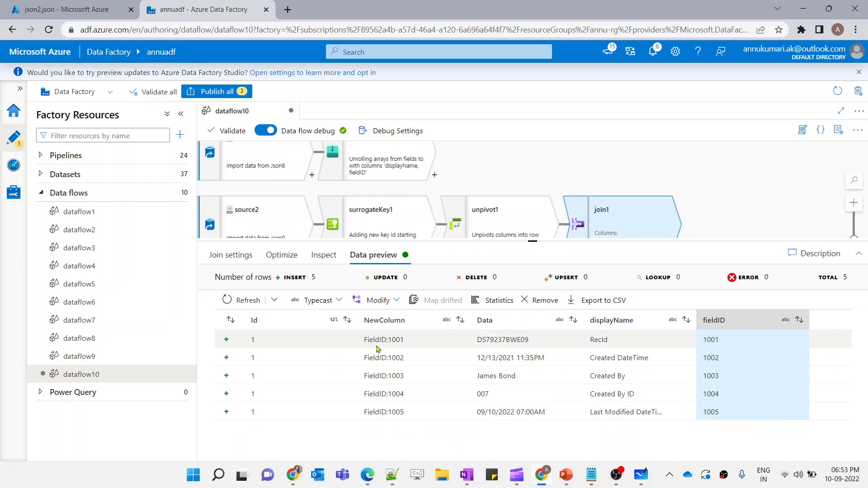
drag(373, 339, 389, 399)
click(709, 342)
Add a Select transformation after join1 and remove the NewColumn and fieldID mappings
scroll(677, 231, down, 1)
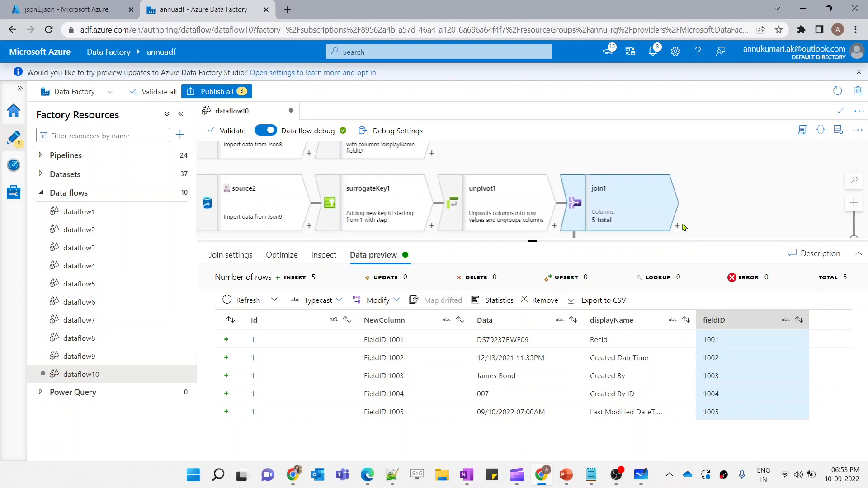
click(677, 226)
text(sel)
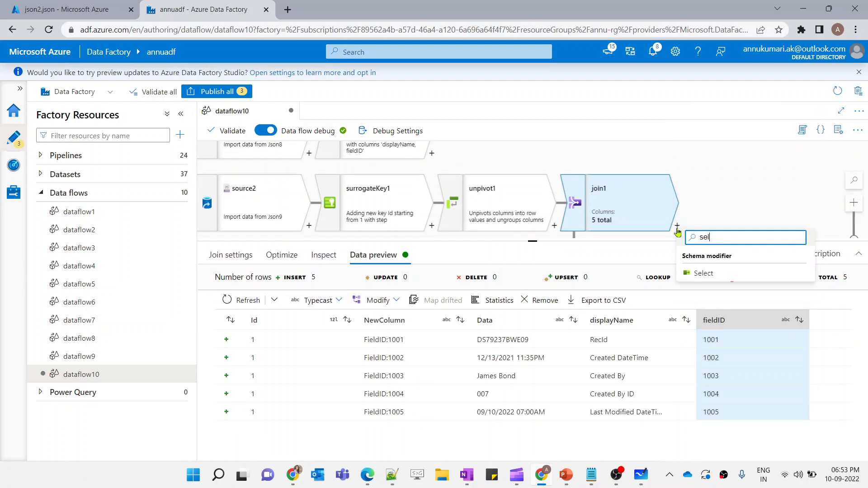
click(701, 273)
scroll(399, 400, down, 1)
click(348, 392)
click(349, 391)
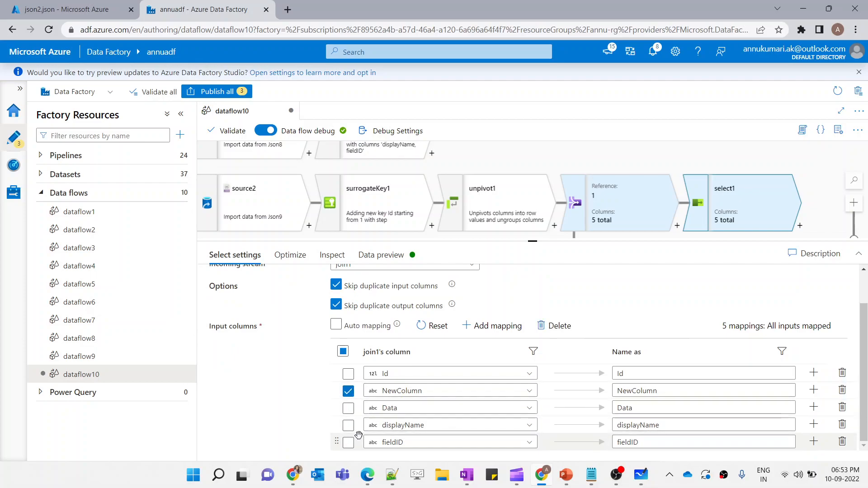
click(348, 442)
click(554, 325)
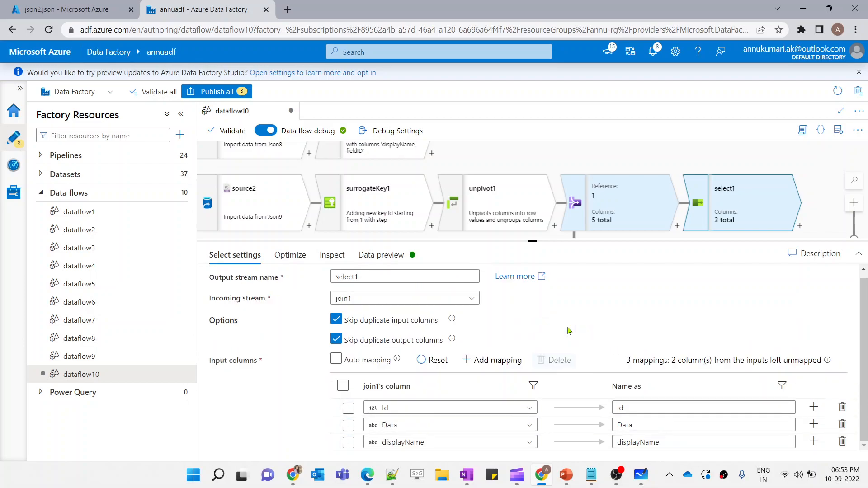
Refresh select1's data preview and compare it with the expected output on the slide
click(381, 255)
click(257, 301)
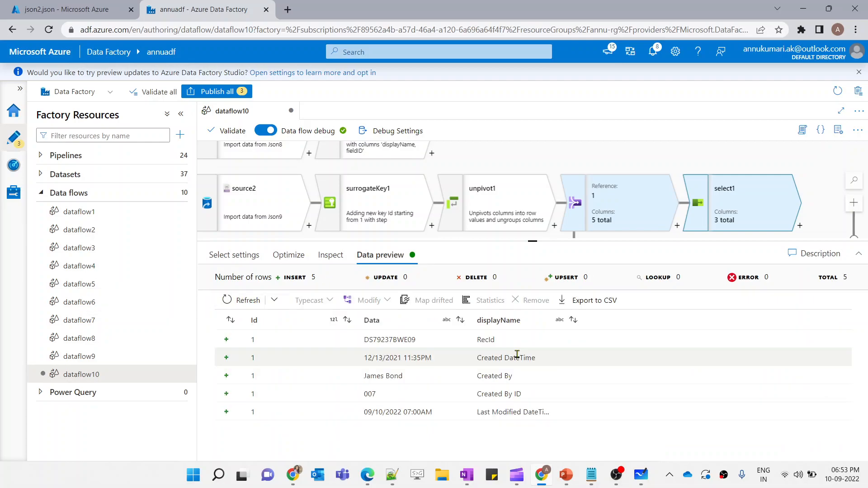
click(567, 475)
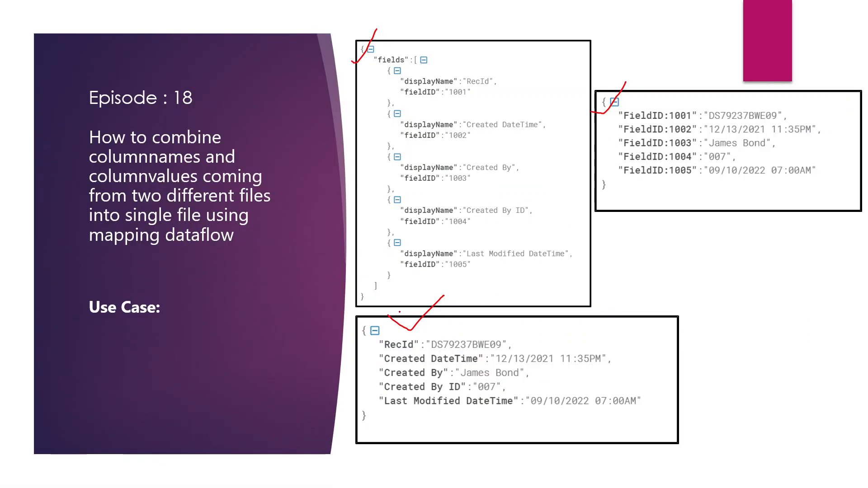
key(alt+Tab)
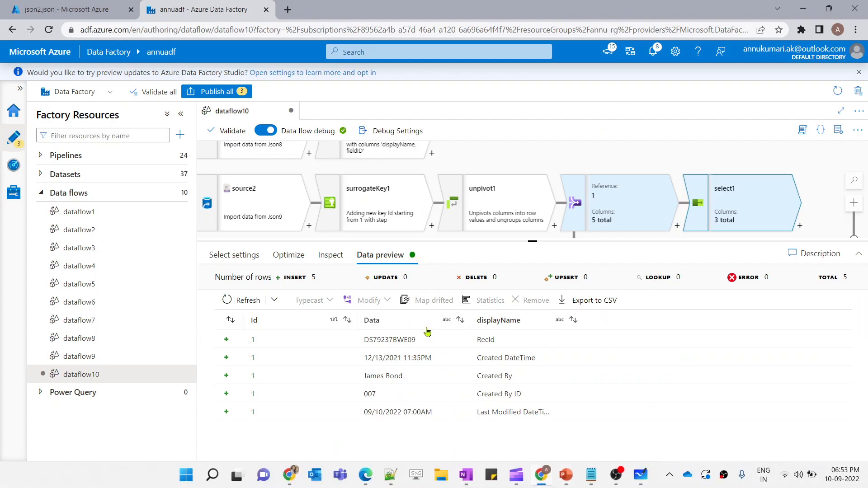
key(alt+Tab)
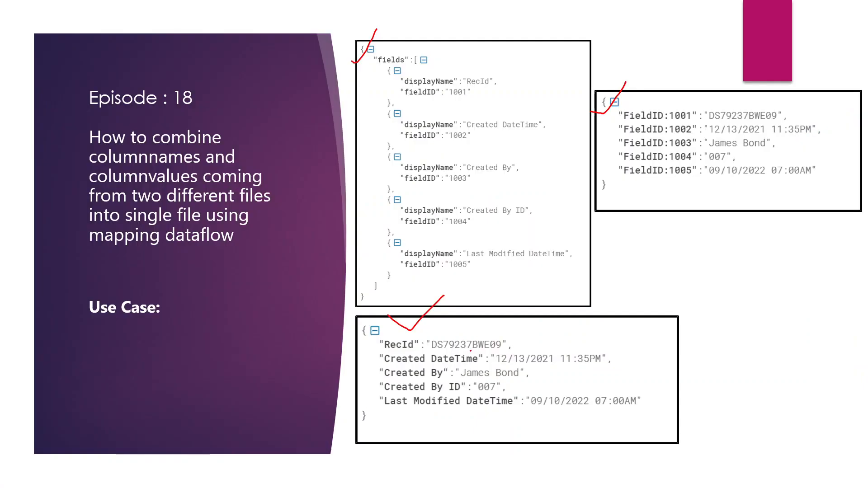
key(alt+Tab)
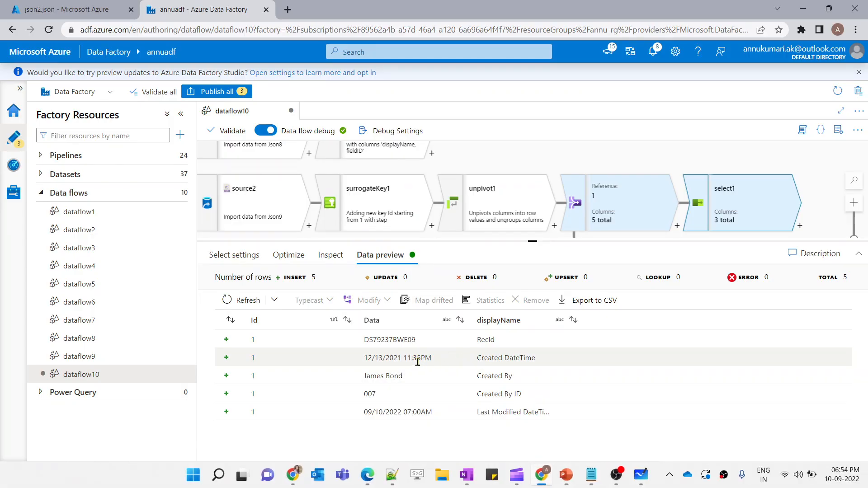
key(alt+Tab)
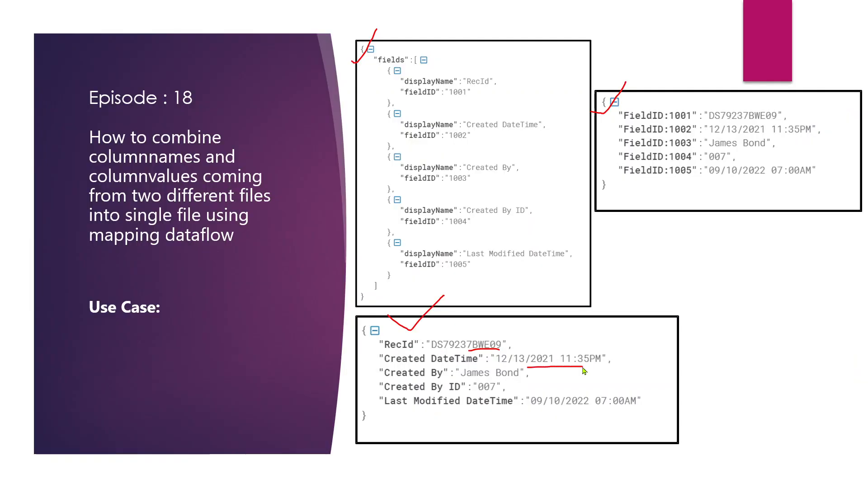
key(alt+Tab)
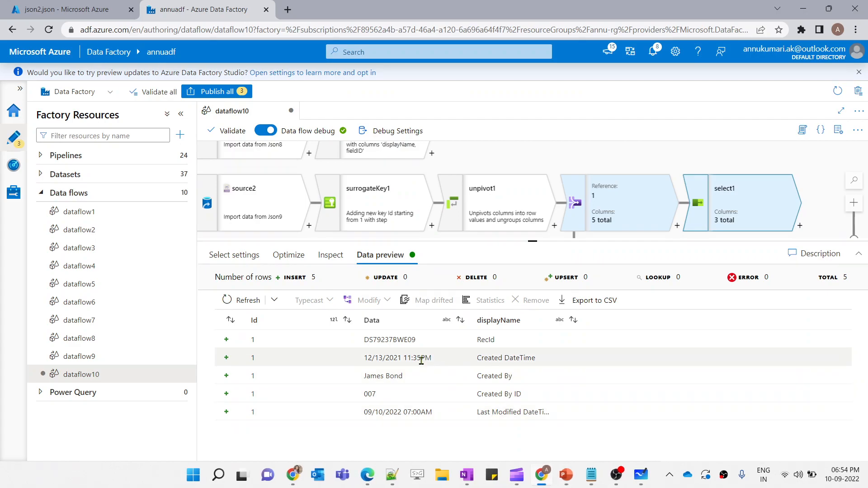
Add a Pivot transformation after select1 and group it by the Id column
key(alt+Tab)
key(alt+Tab)
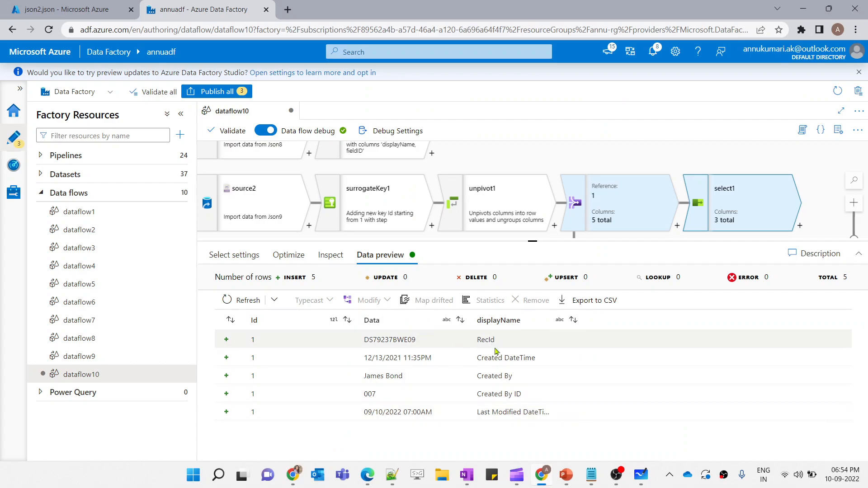
key(alt+Tab)
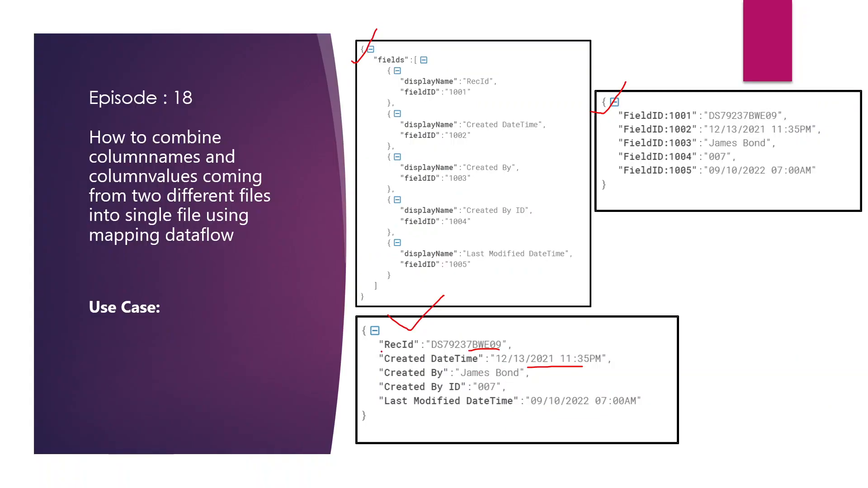
key(alt+Tab)
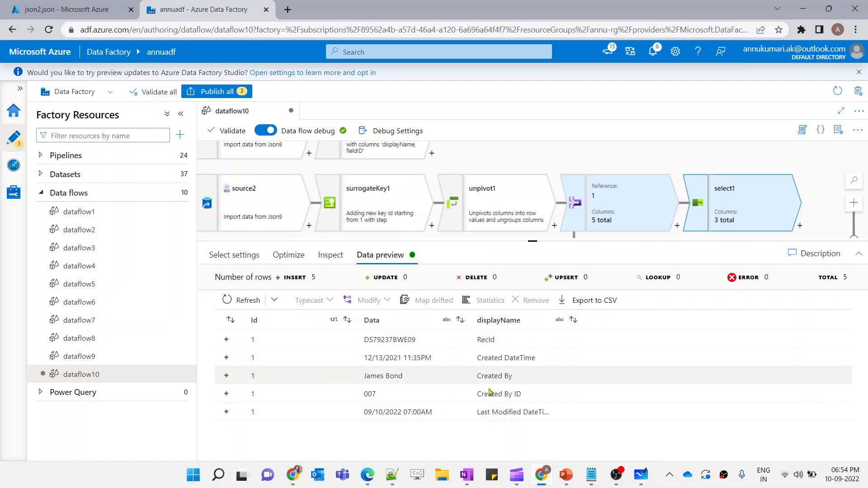
key(alt+Tab)
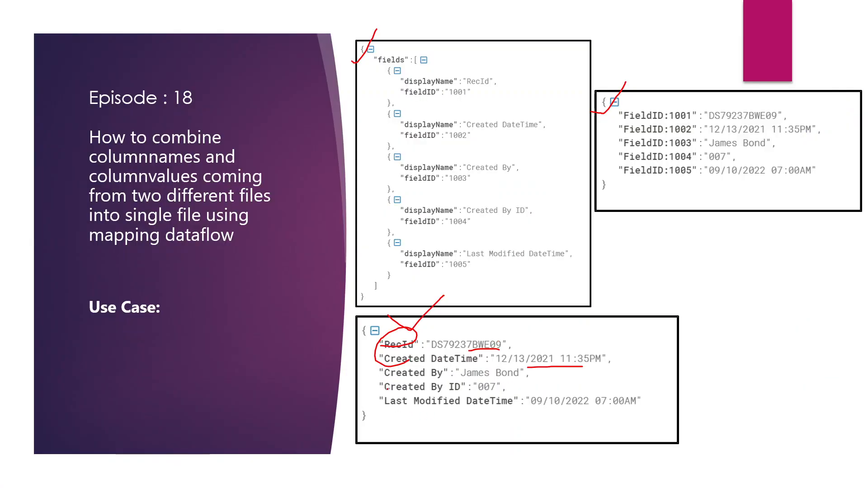
key(alt+Tab)
click(673, 226)
text(pl)
click(700, 270)
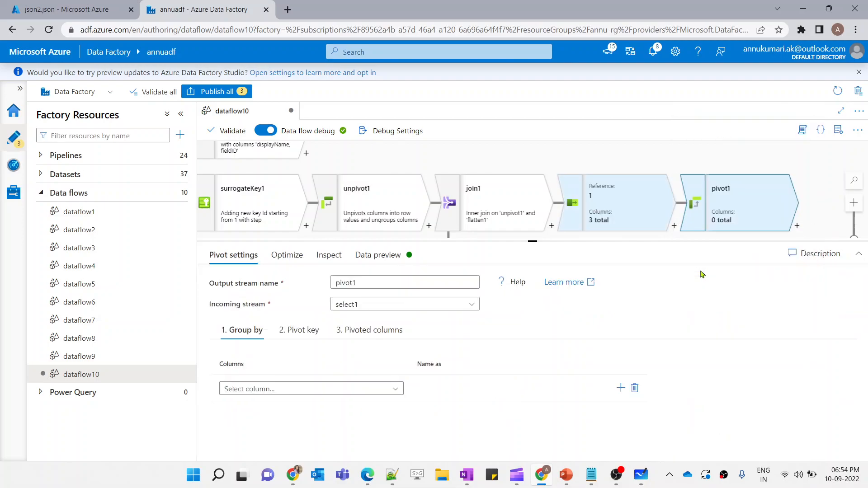
click(375, 392)
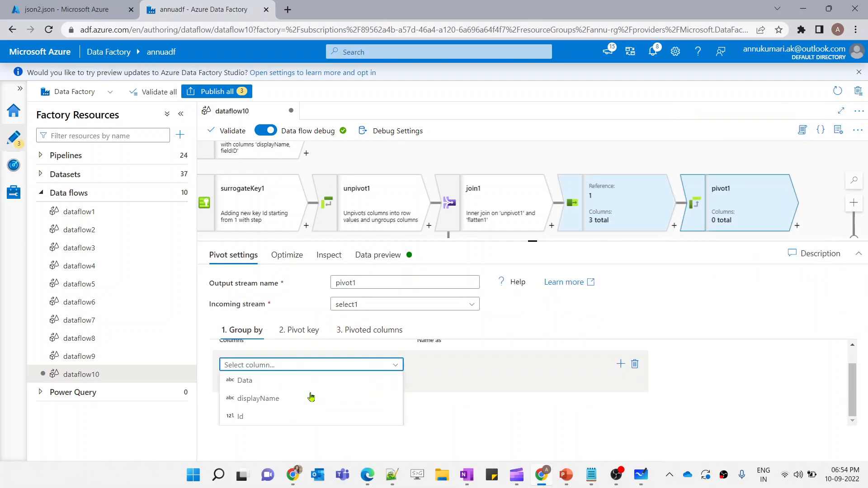
click(261, 419)
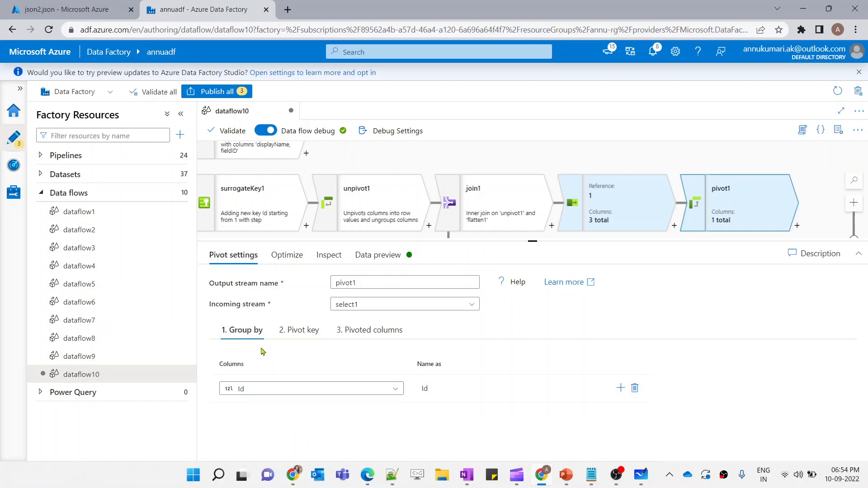
Examine pivot1's pivot key and pivoted columns settings alongside select1's data preview
click(298, 330)
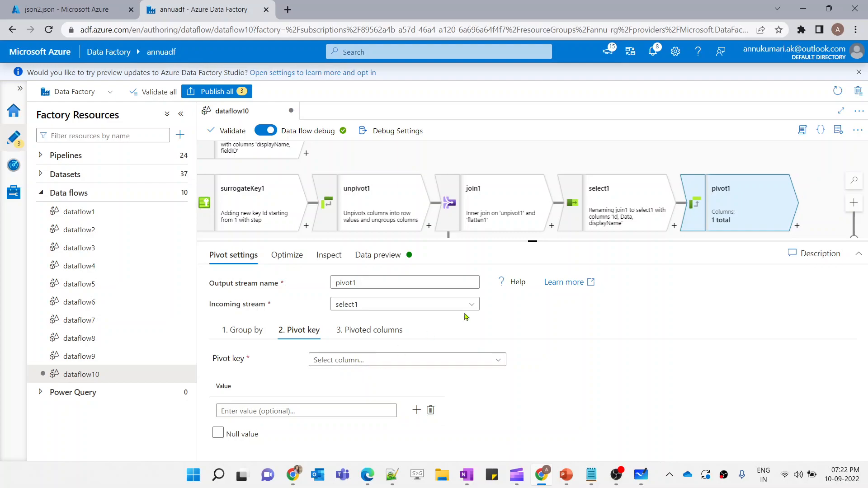
click(590, 215)
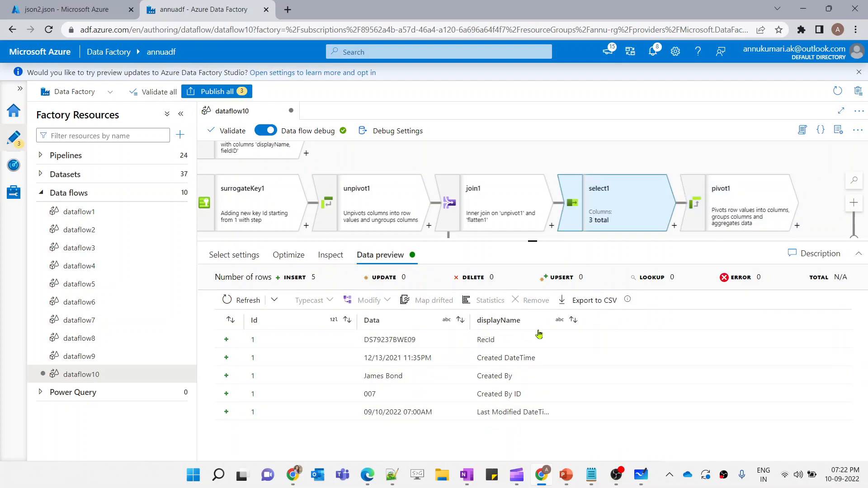
double_click(476, 345)
triple_click(478, 356)
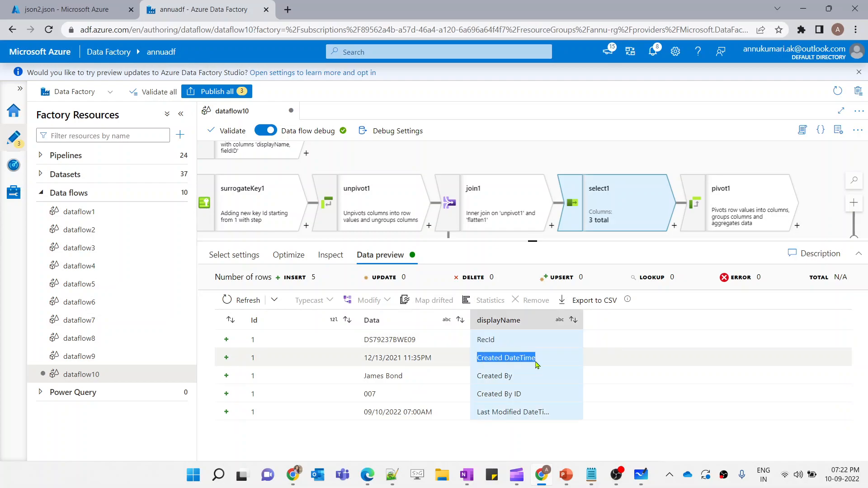
triple_click(483, 375)
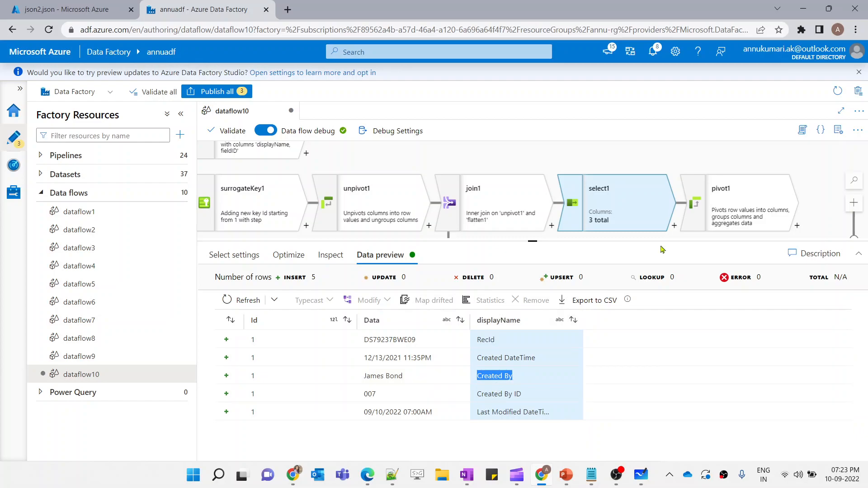
click(738, 203)
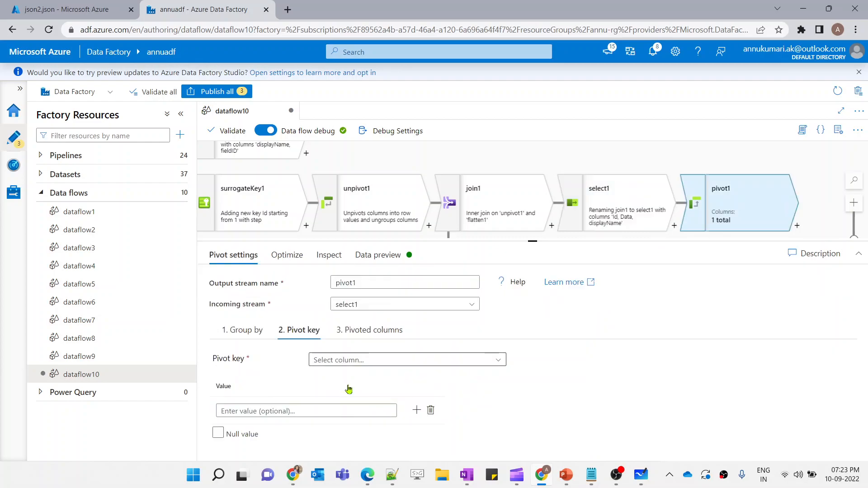
click(368, 331)
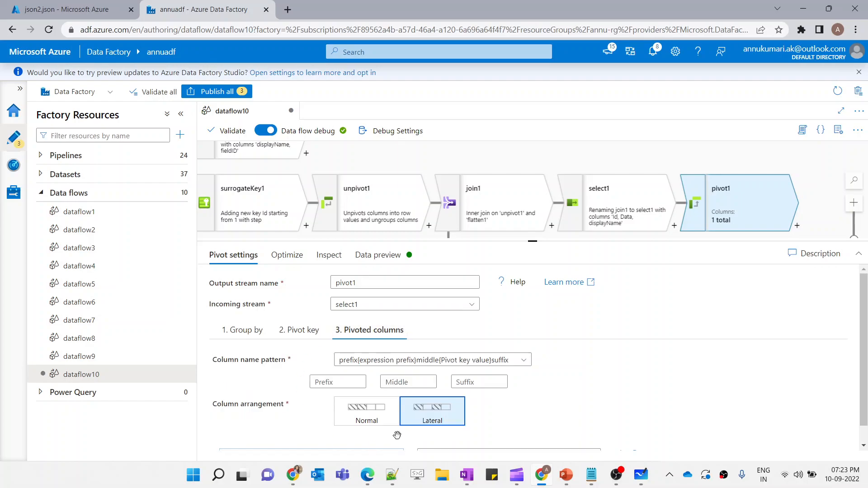
scroll(379, 354, down, 1)
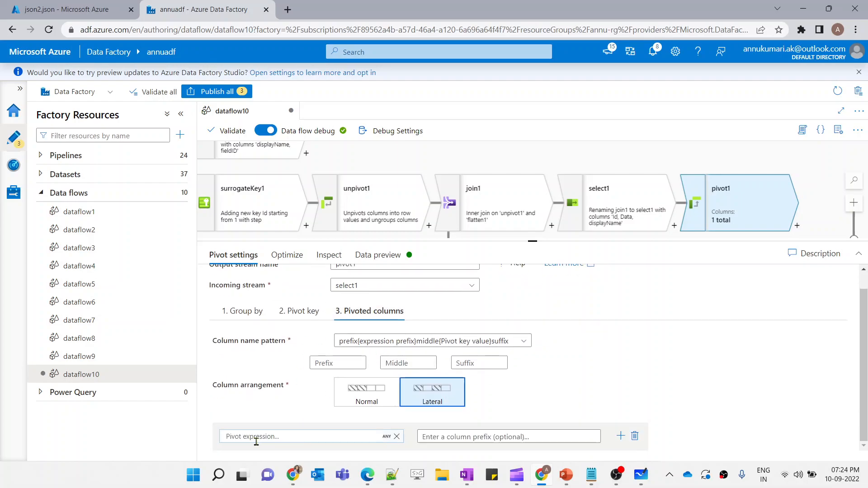
click(624, 199)
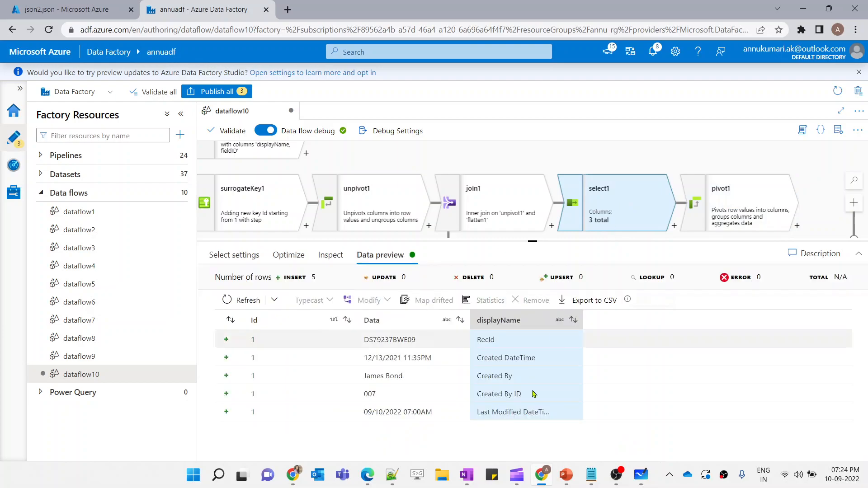
Set pivot1's pivoted column expression to max(Data) in the expression builder
double_click(369, 338)
drag(368, 357, 403, 358)
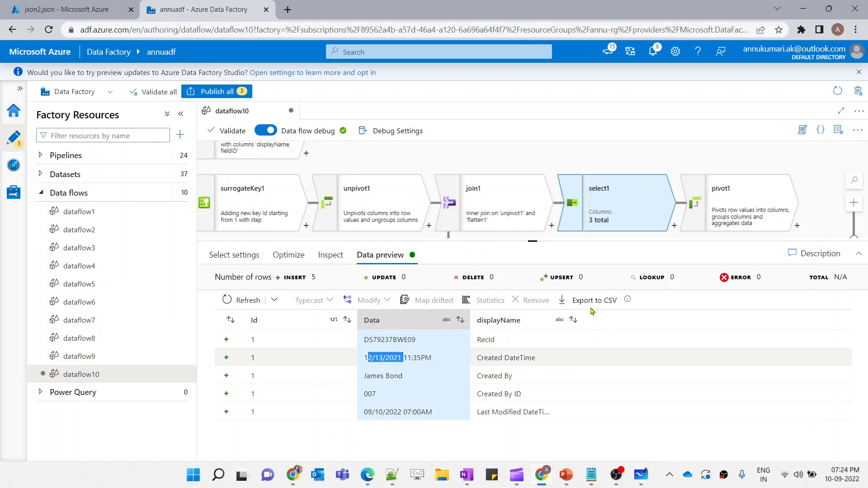
click(742, 204)
scroll(348, 398, down, 1)
click(282, 435)
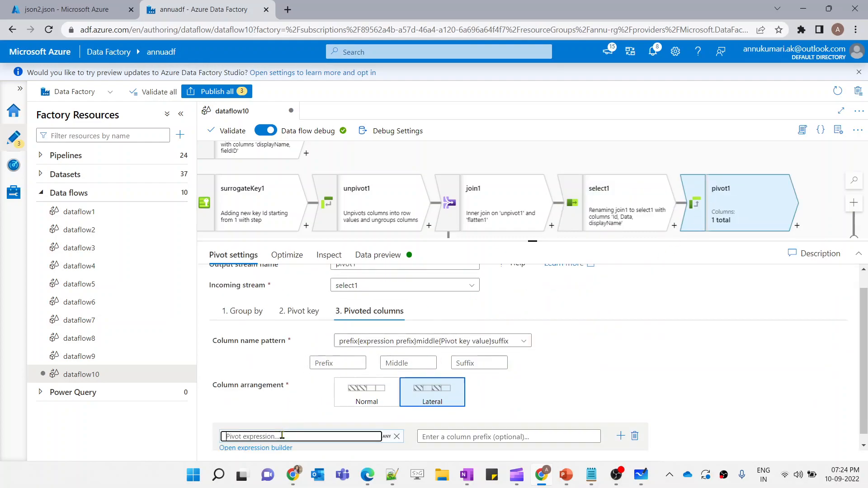
click(271, 448)
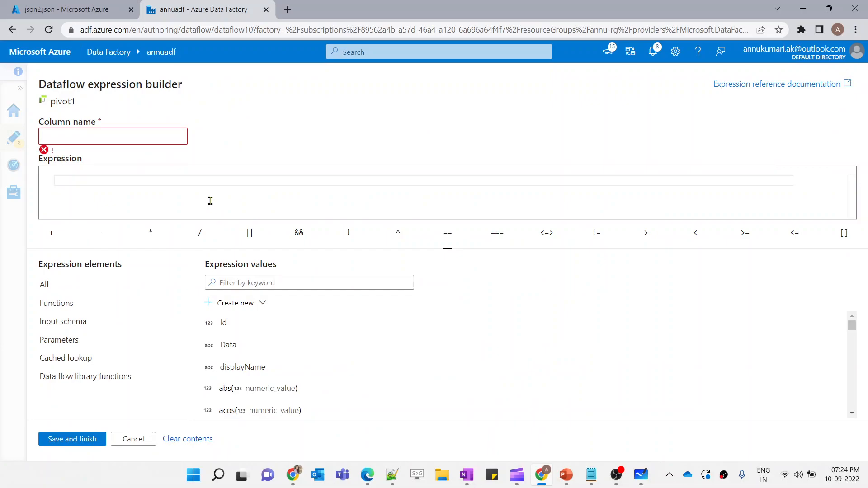
text(max(Data)
click(85, 440)
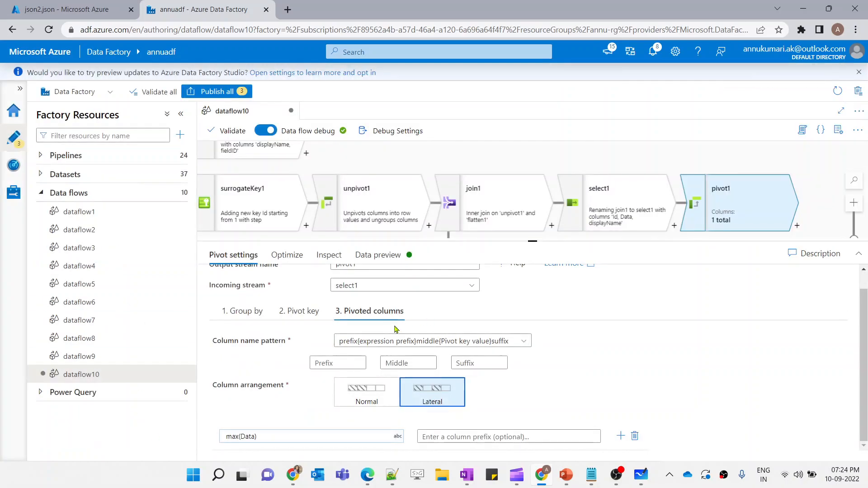
Refresh pivot1's data preview and recheck its group-by setting
click(378, 255)
click(228, 300)
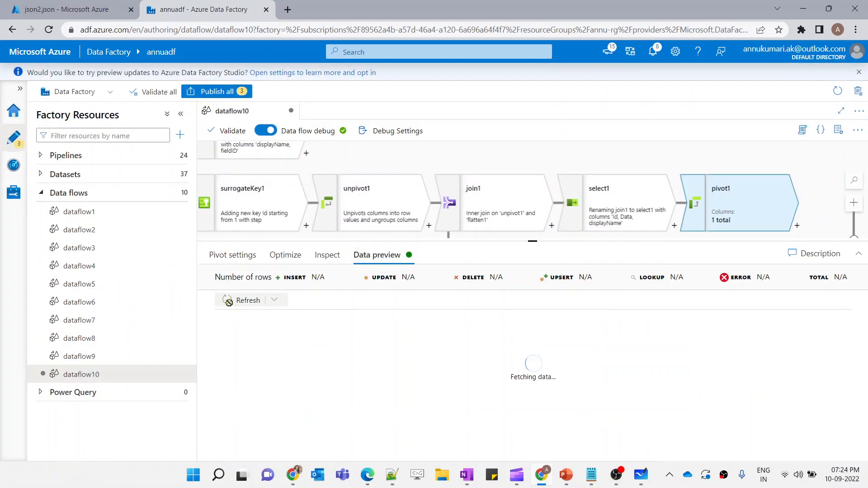
click(248, 255)
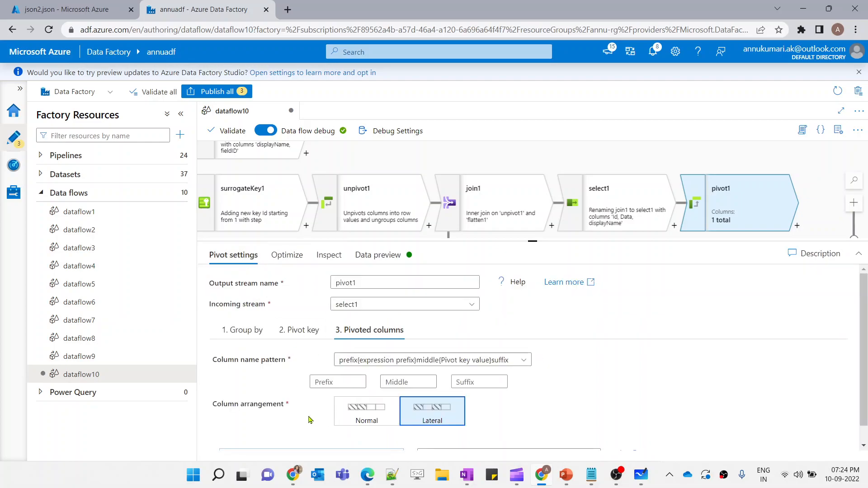
scroll(312, 420, down, 1)
click(243, 313)
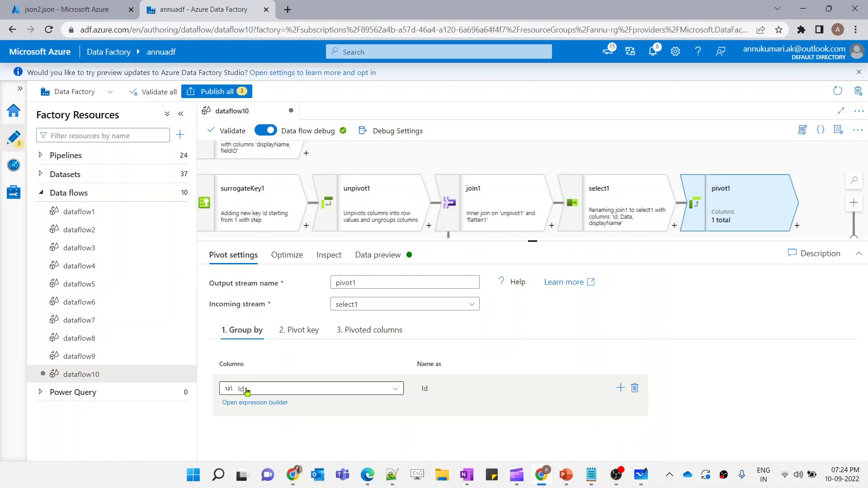
Review the data previews of source2, surrogateKey1 and select1, and pivot1's pivoted columns settings
click(614, 199)
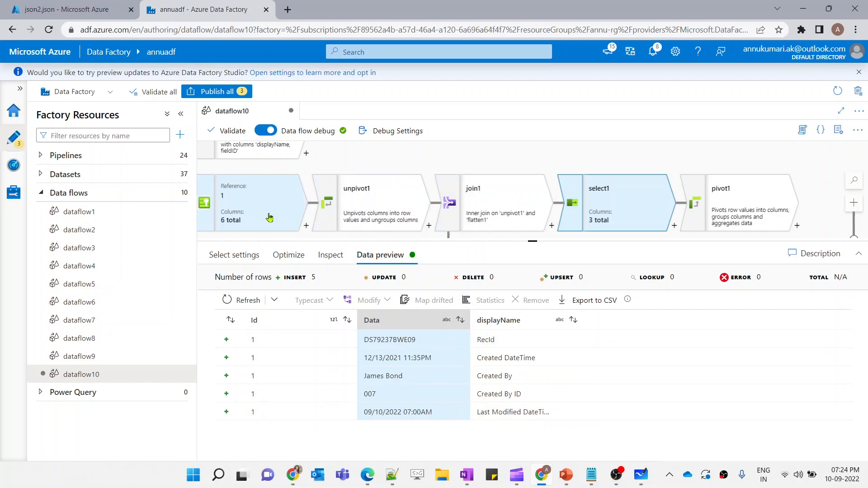
scroll(268, 217, left, 2)
click(234, 218)
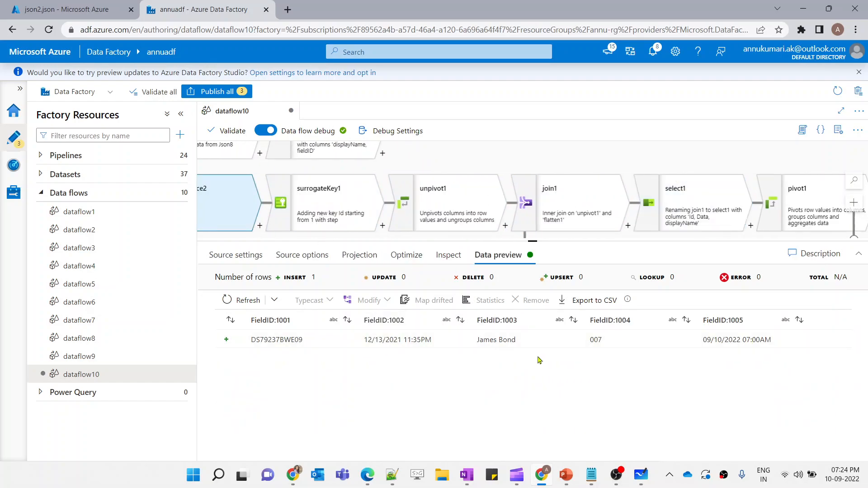
click(326, 203)
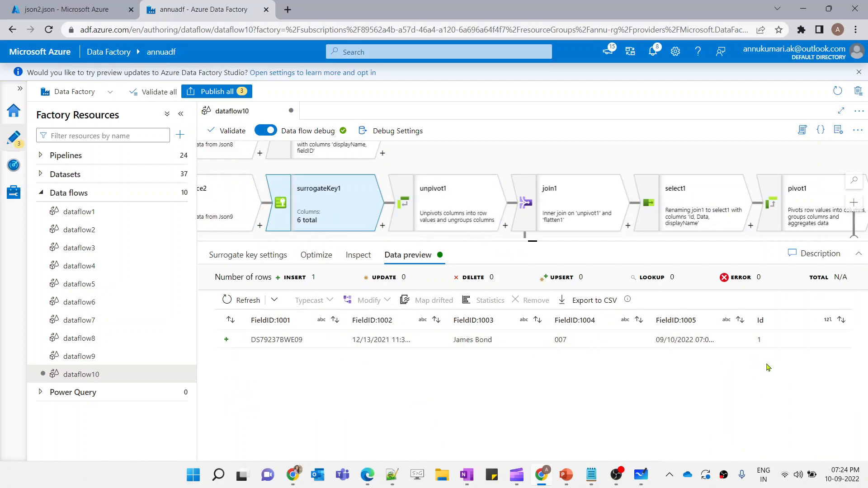
click(734, 220)
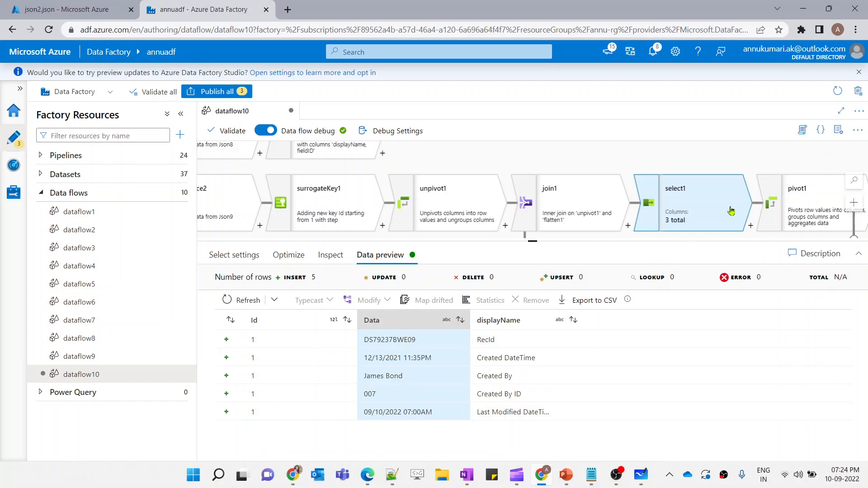
click(807, 206)
mouse_move(261, 395)
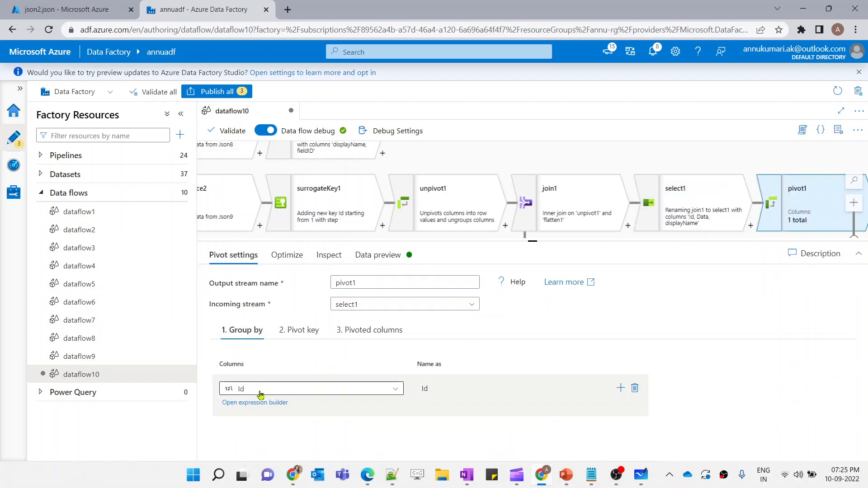
click(374, 332)
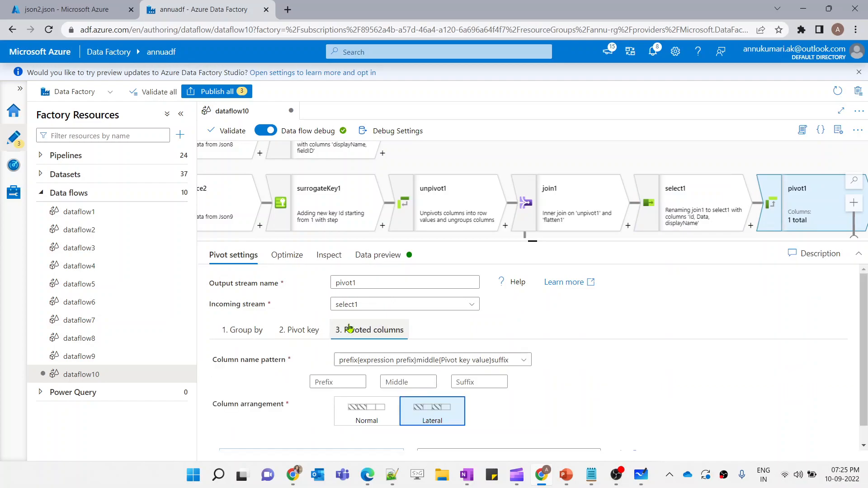
scroll(255, 419, down, 1)
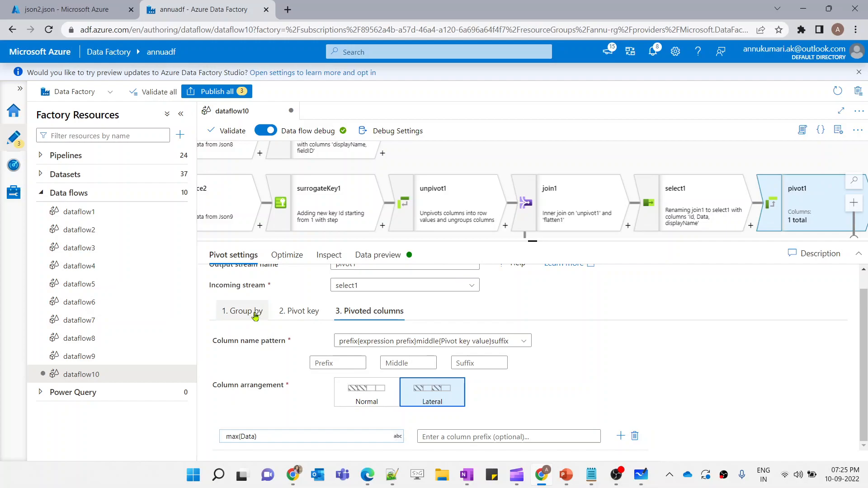
Open pivot1's data preview and compare the pivoted row with select1's preview
click(697, 208)
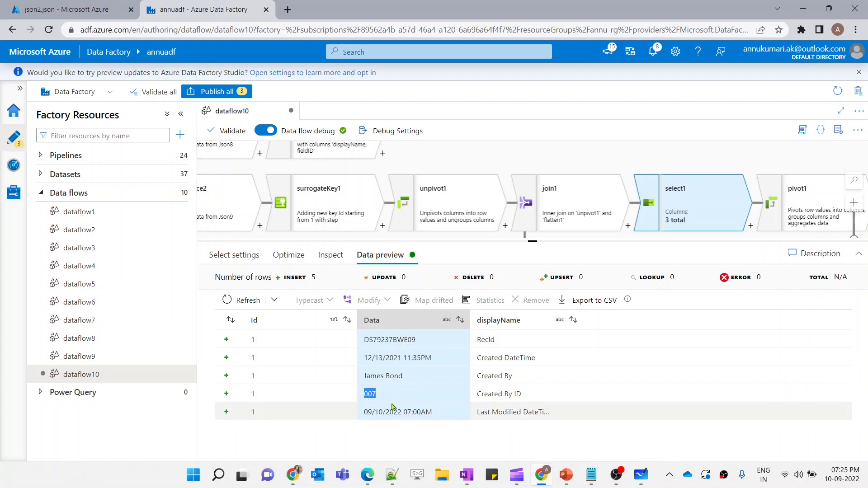
click(383, 372)
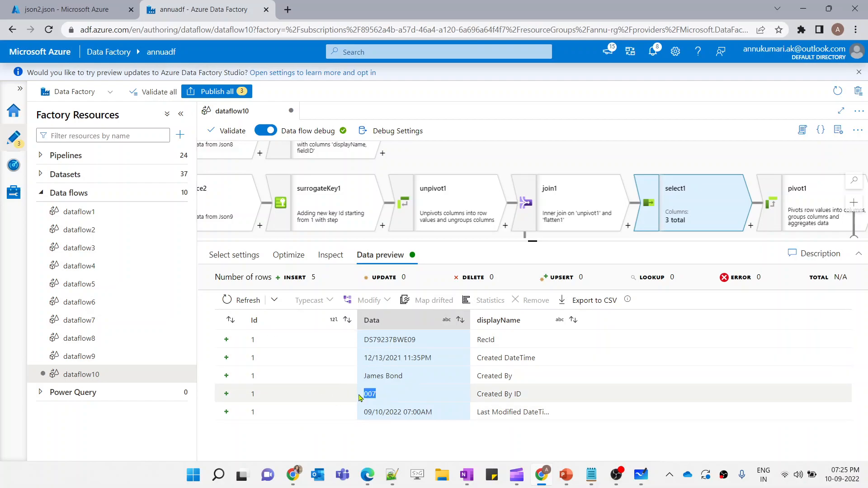
click(791, 205)
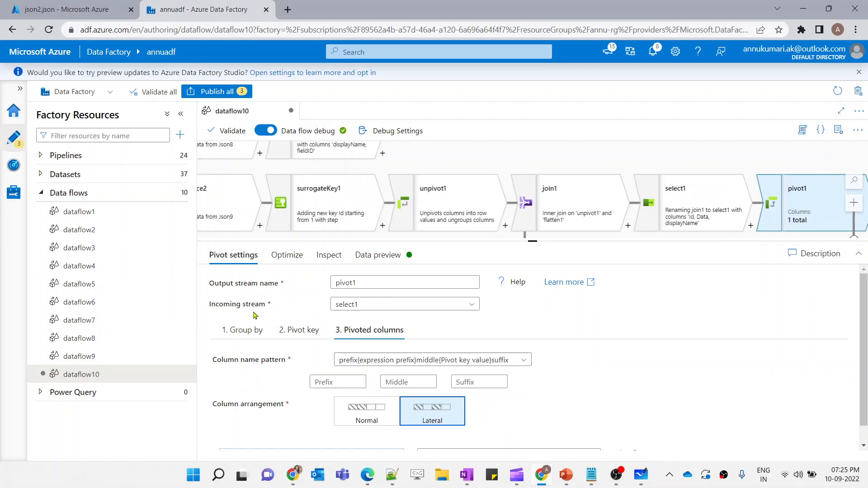
scroll(387, 298, down, 1)
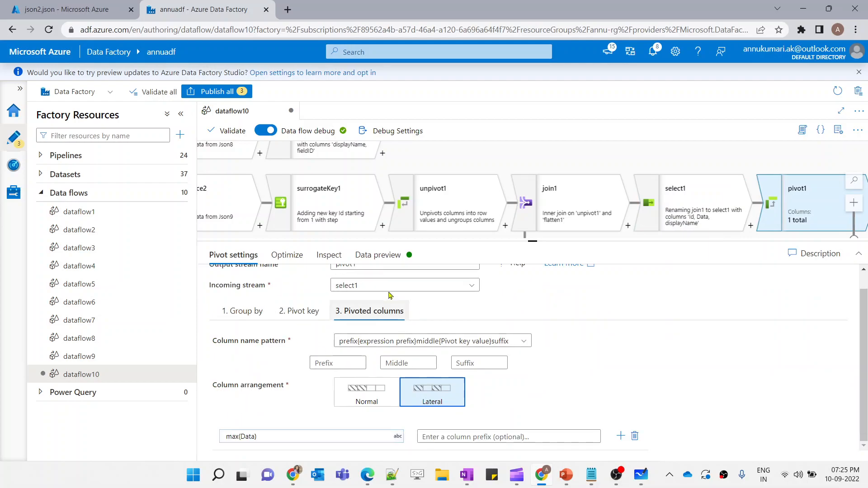
click(377, 254)
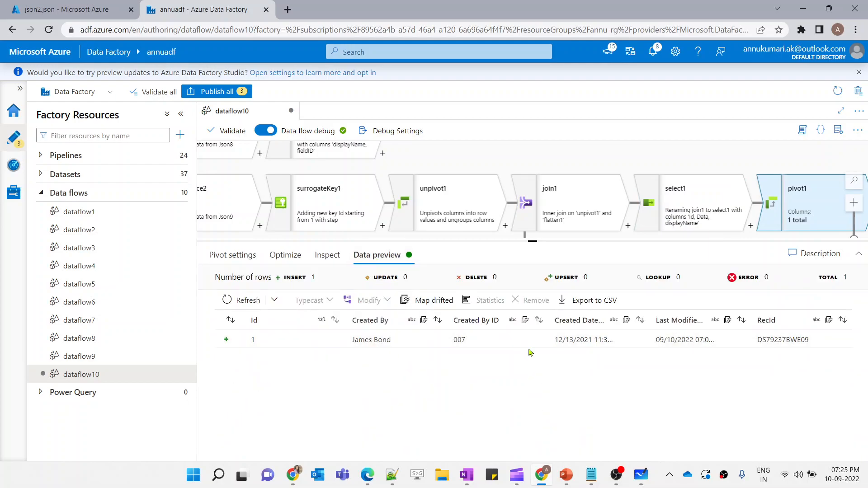
click(716, 216)
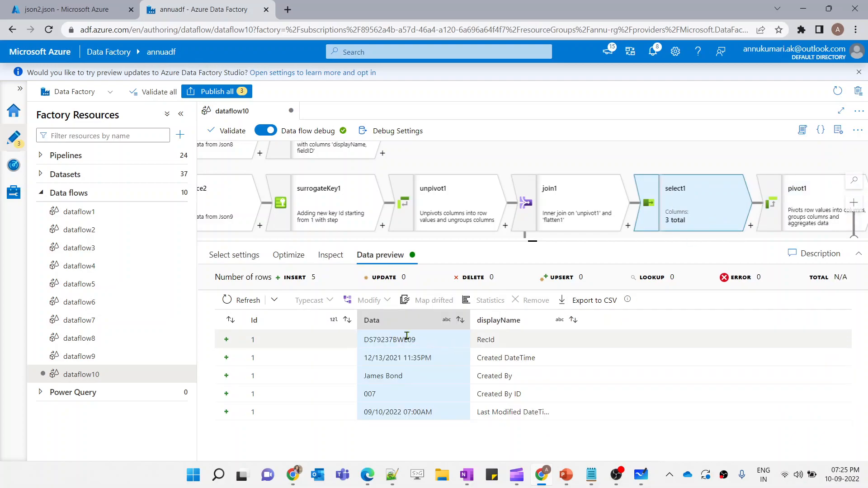
Compare the data previews of select1 and pivot1, switching between the two transformations
drag(476, 343, 507, 344)
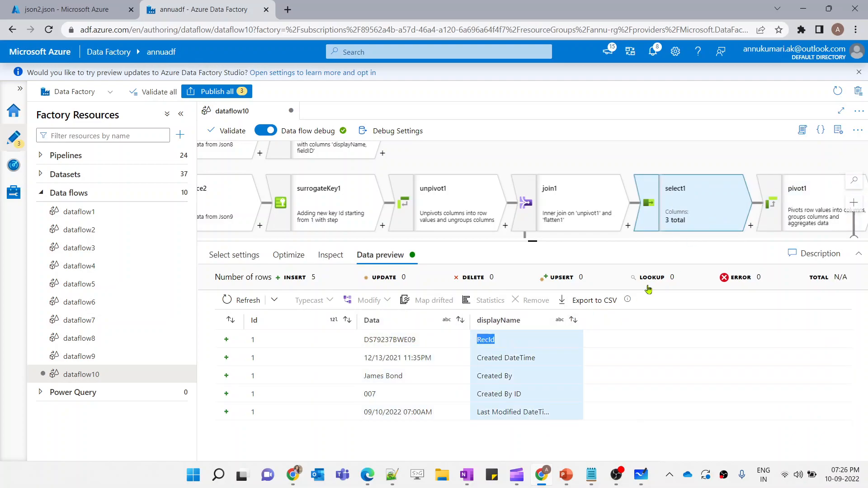
click(785, 211)
click(785, 321)
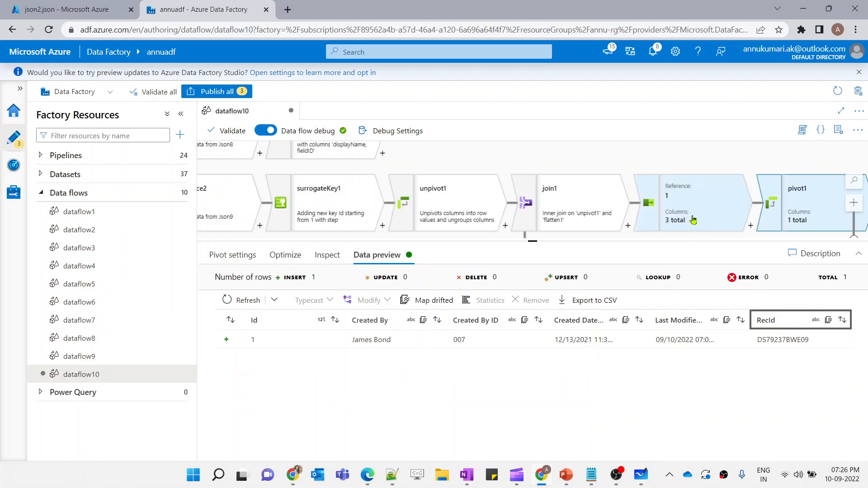
click(645, 217)
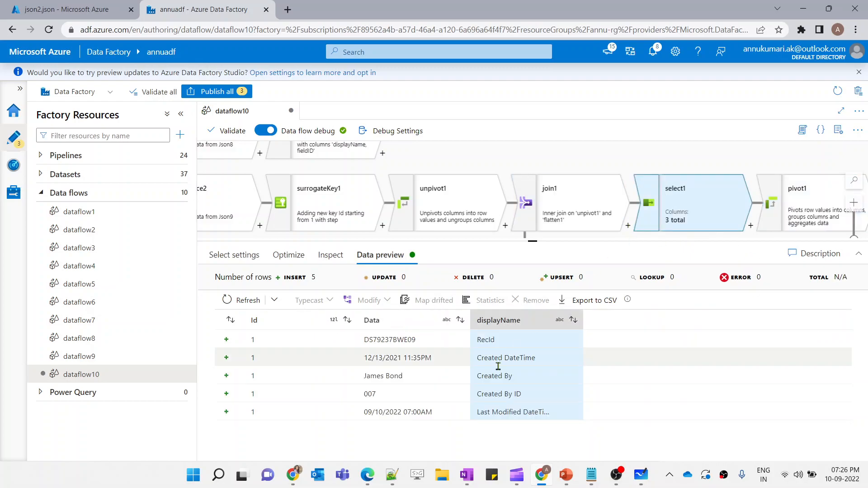
click(769, 217)
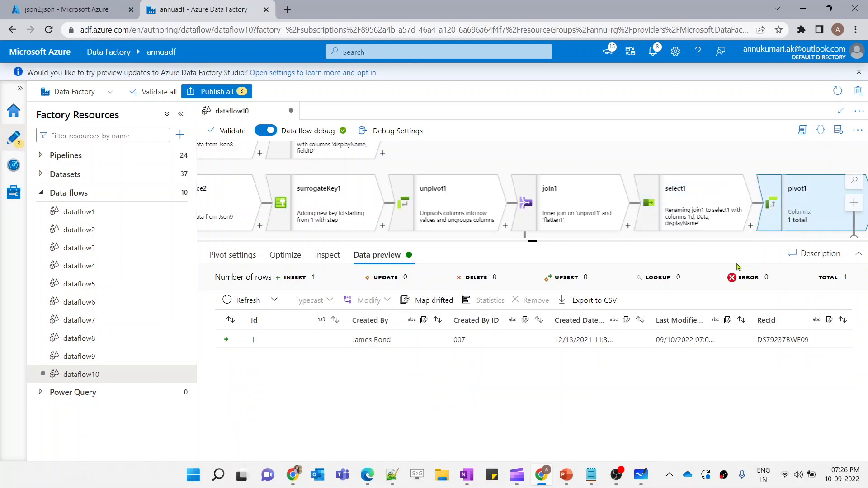
click(717, 225)
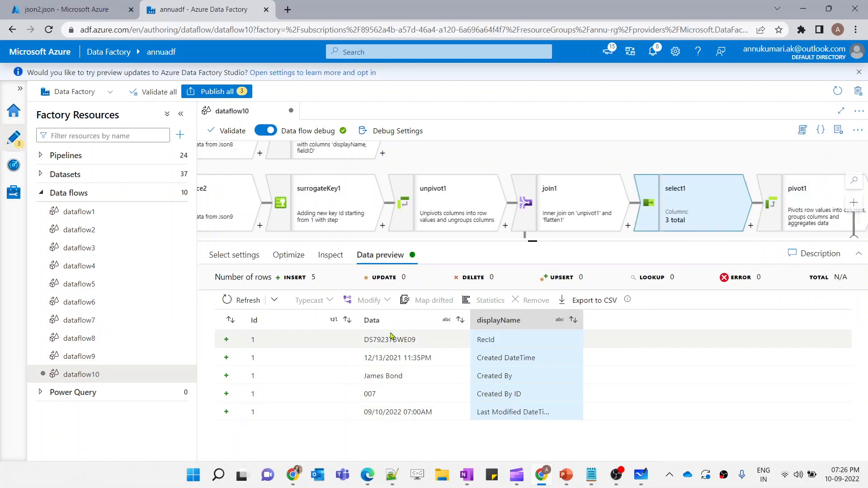
click(792, 206)
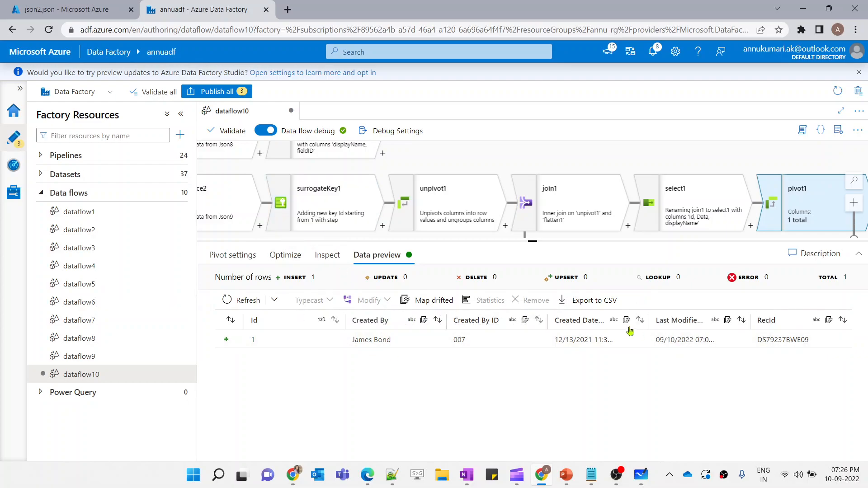
View the use-case slide in the PowerPoint slide show and return to the data flow
mouse_move(568, 480)
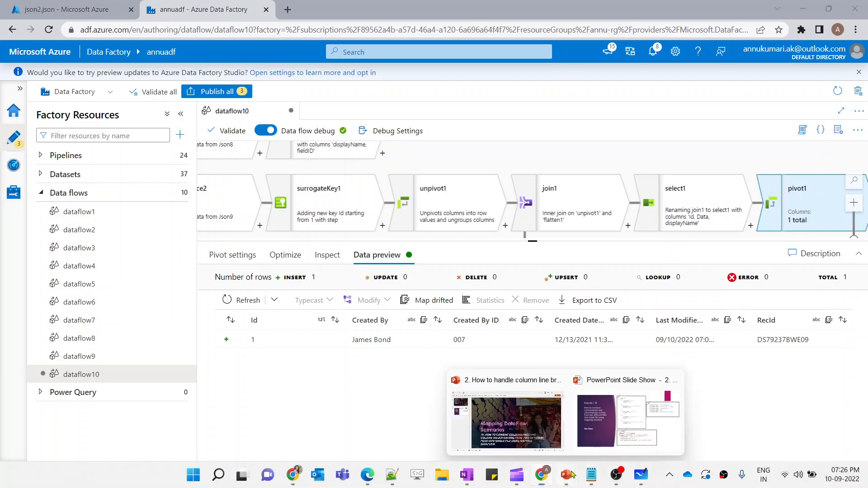
click(614, 413)
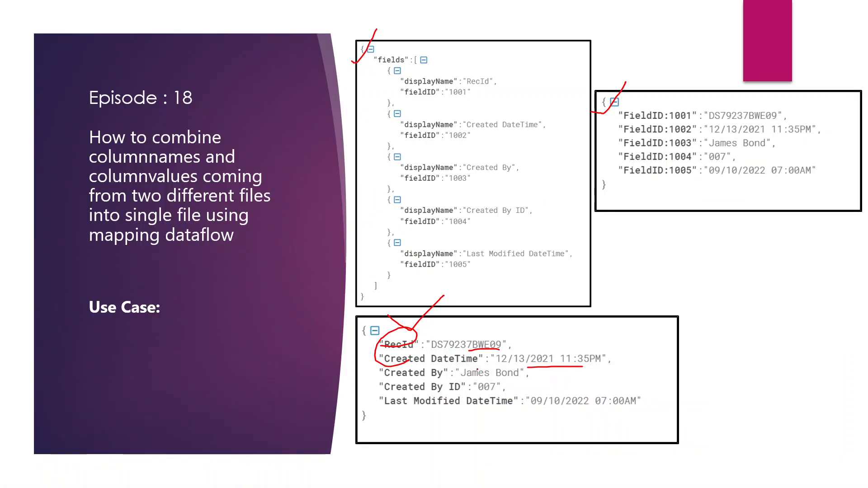
key(alt+Tab)
Add a Select transformation after pivot1
scroll(758, 203, right, 5)
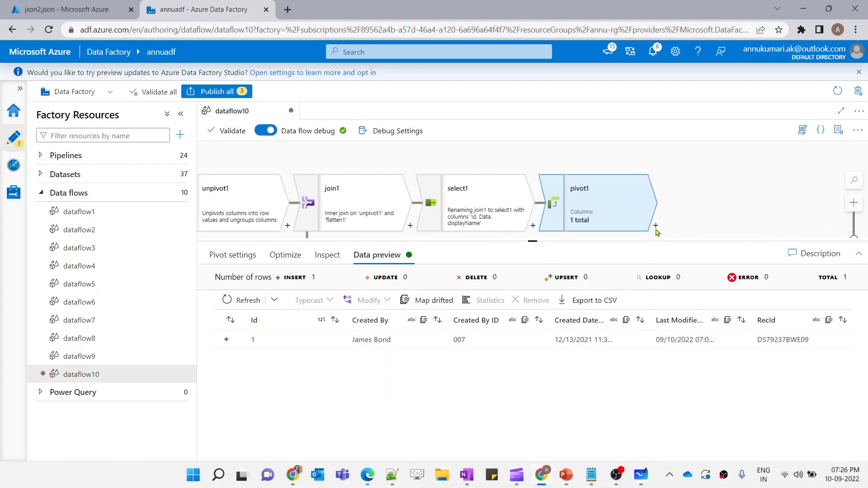
click(656, 225)
text(sel)
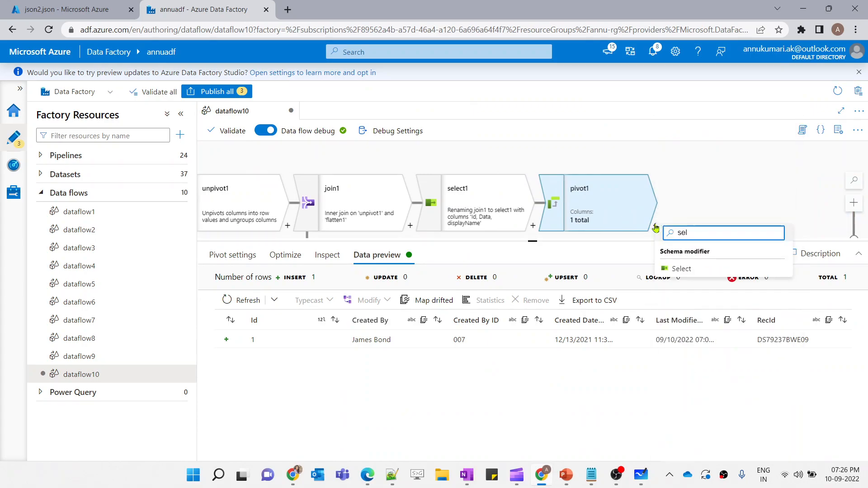
click(681, 268)
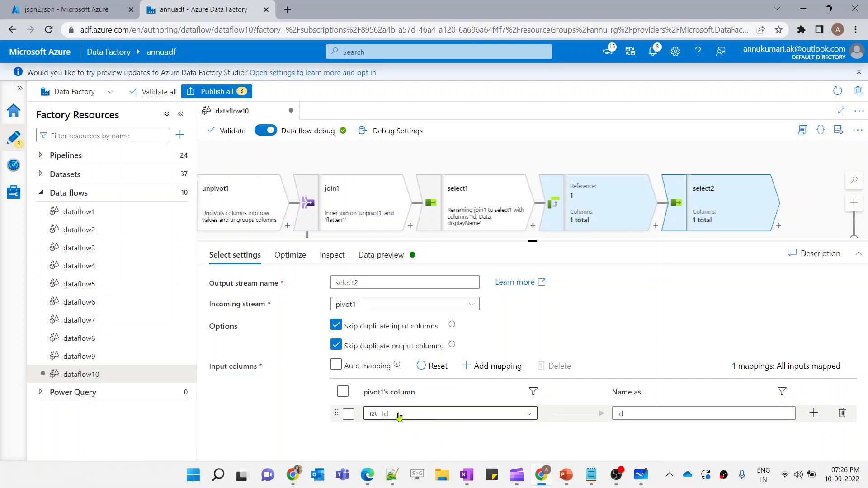
Examine the previews of pivot1 and select1 and the new select's output schema and settings
click(575, 222)
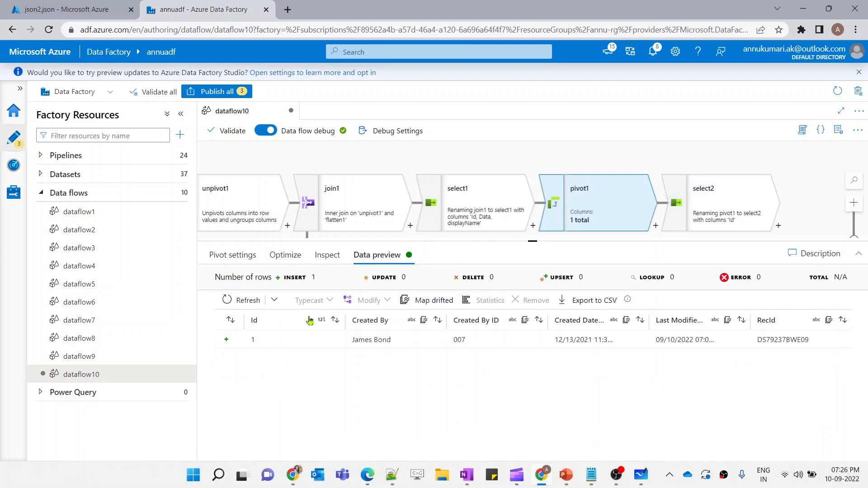
click(464, 221)
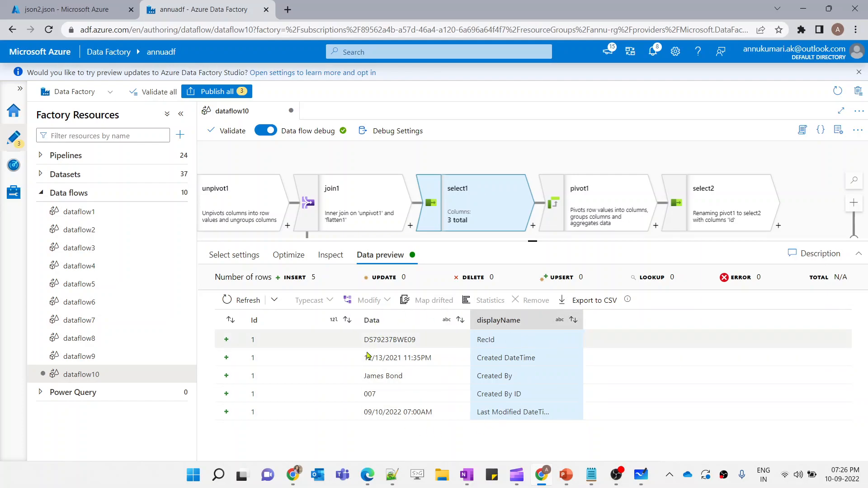
click(576, 229)
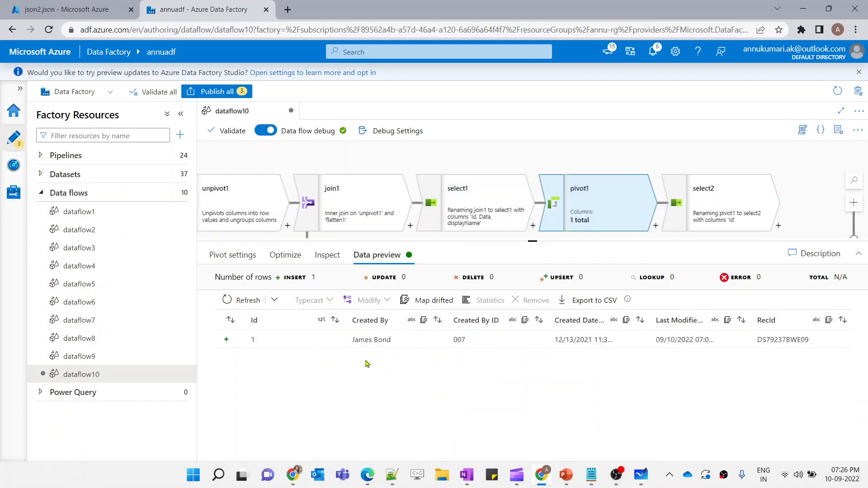
click(489, 204)
drag(478, 339, 535, 412)
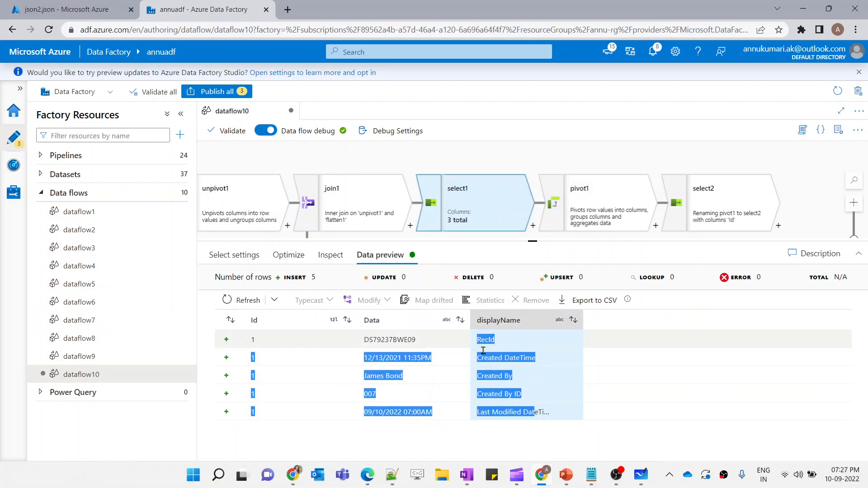
click(594, 213)
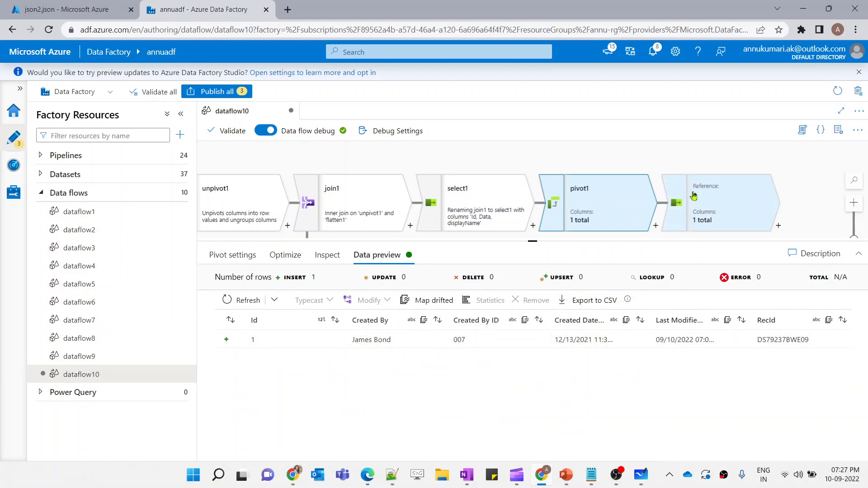
click(715, 203)
click(332, 256)
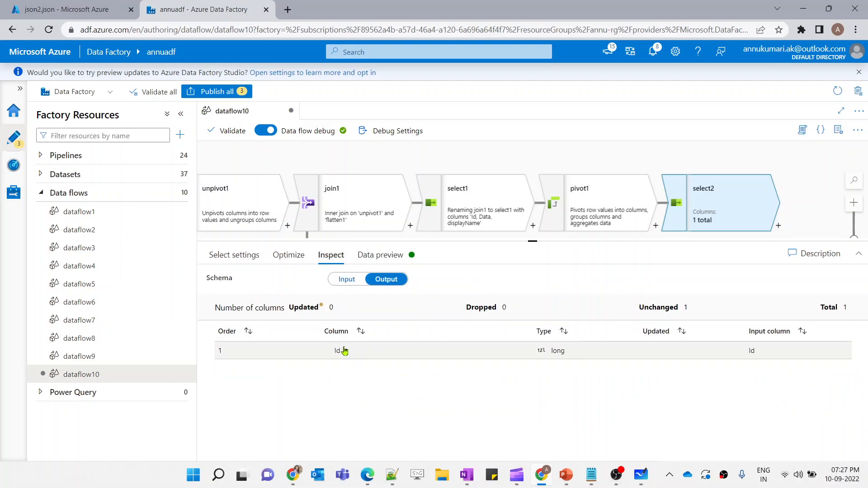
click(480, 207)
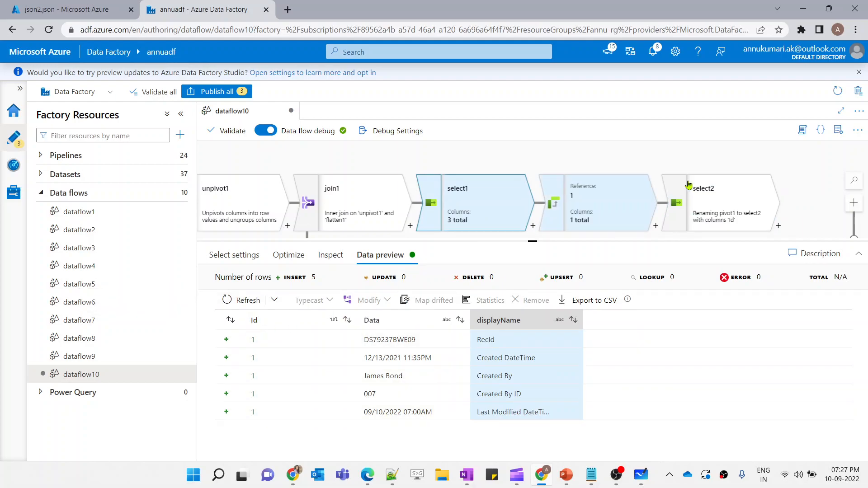
click(699, 196)
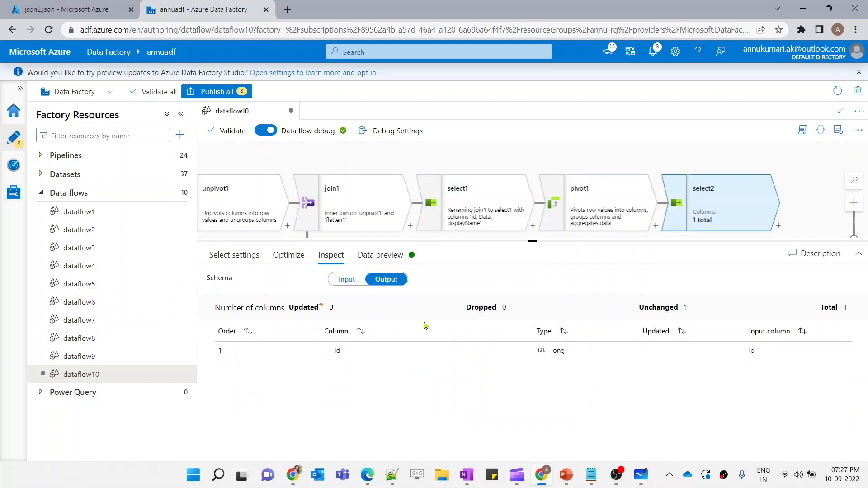
click(251, 256)
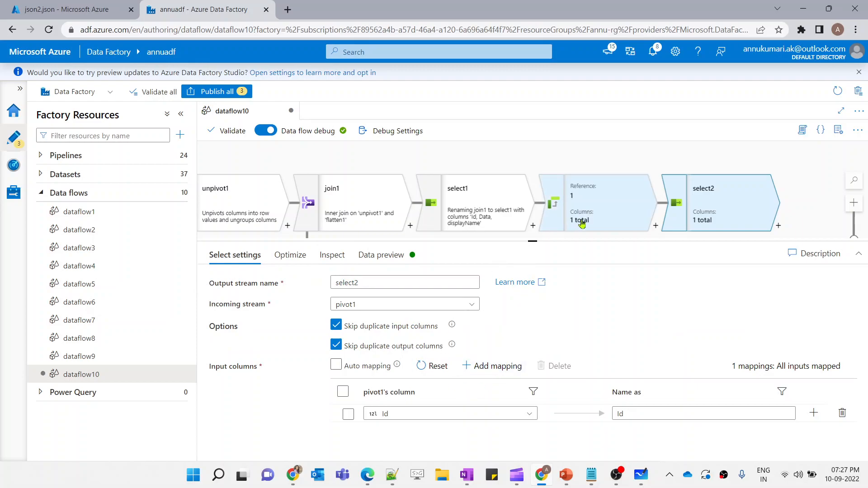
click(582, 223)
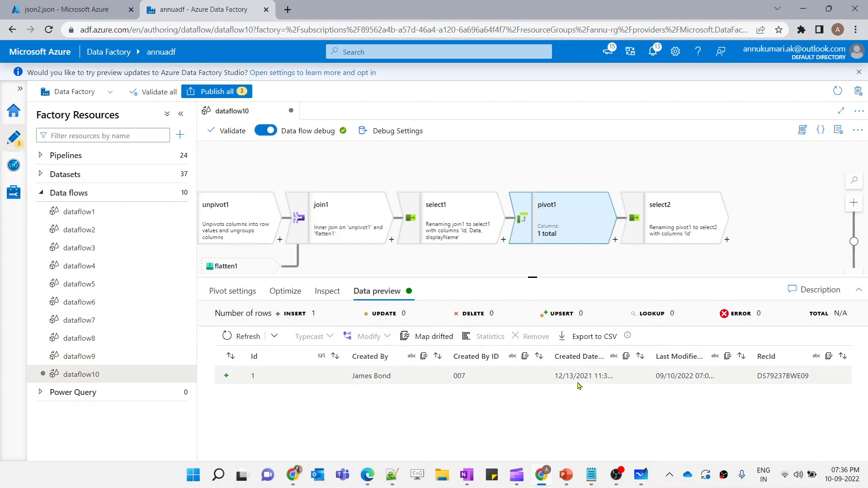
Delete the select2 transformation following pivot1
click(670, 220)
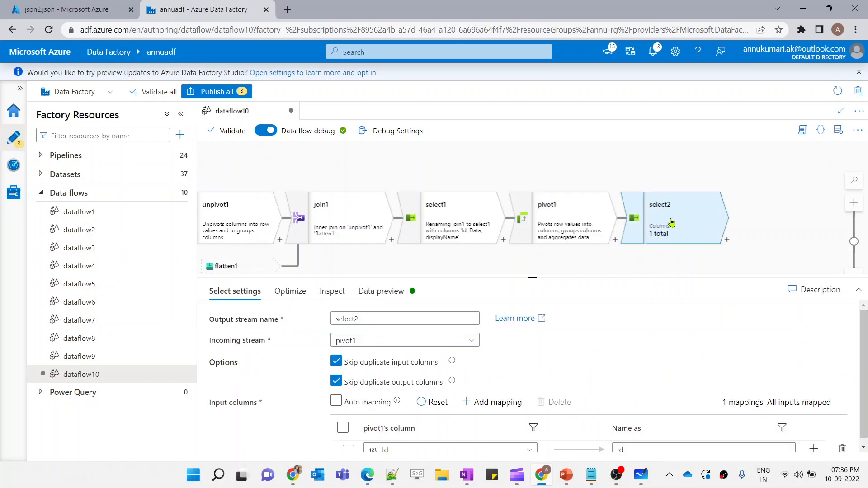
key(Delete)
click(558, 217)
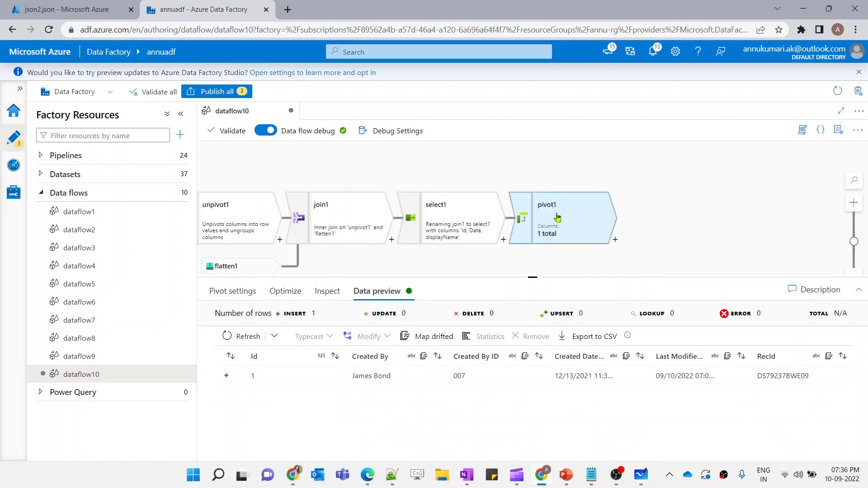
Map pivot1's drifted columns into a derived column transformation and review its column expressions
click(426, 336)
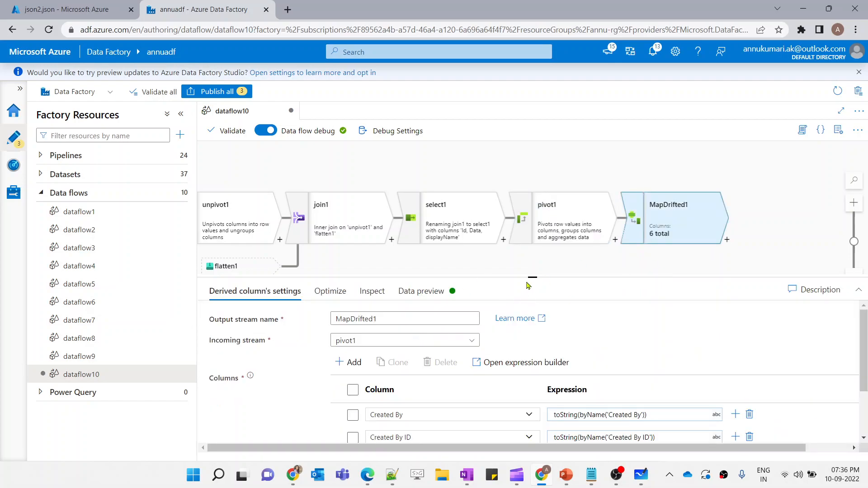
drag(527, 278, 533, 258)
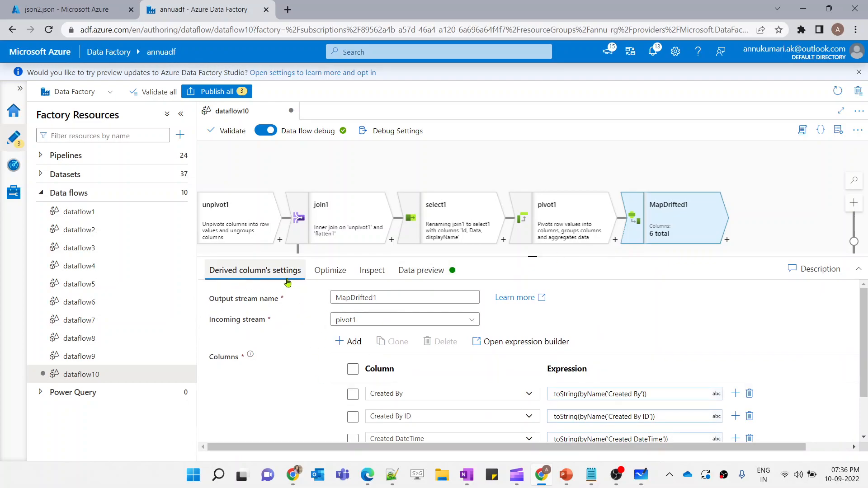
scroll(367, 389, down, 1)
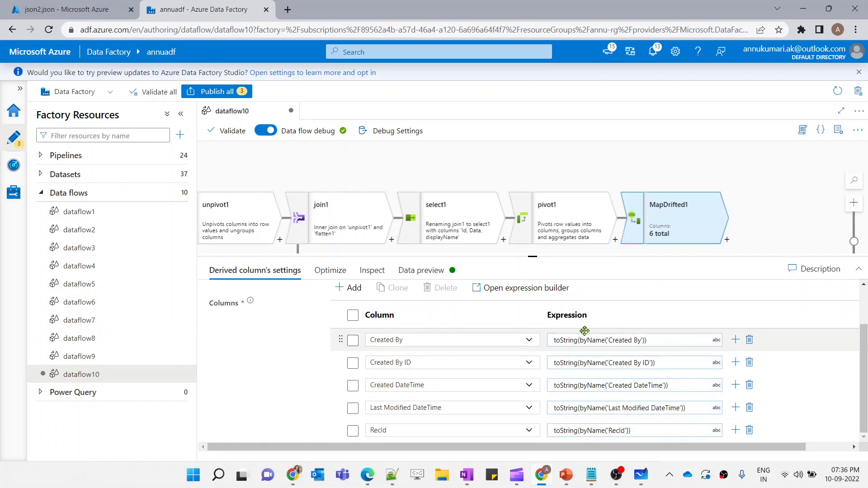
Add a Select transformation after MapDrifted1
click(725, 243)
text(se)
click(751, 227)
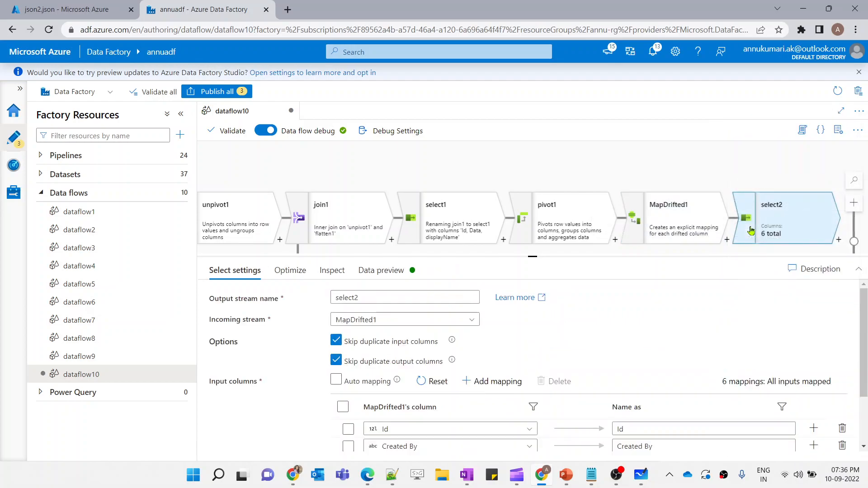
Remove the Id column mapping from the new Select transformation
scroll(475, 381, down, 2)
click(348, 357)
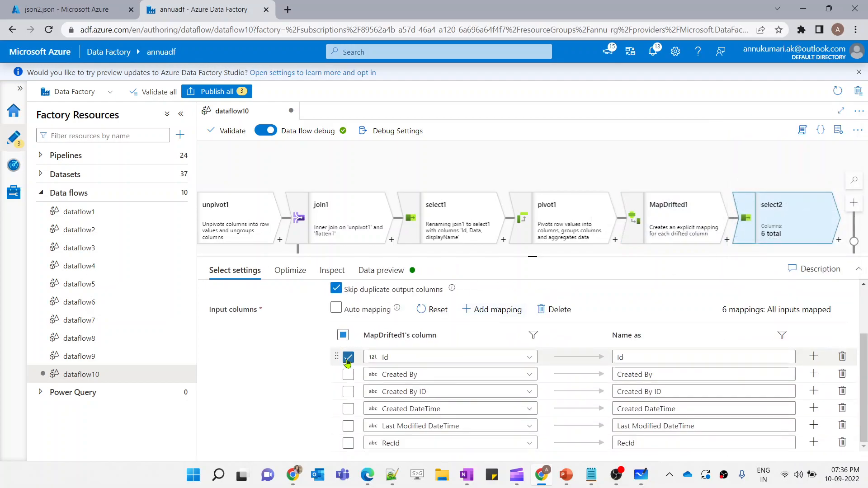
click(560, 311)
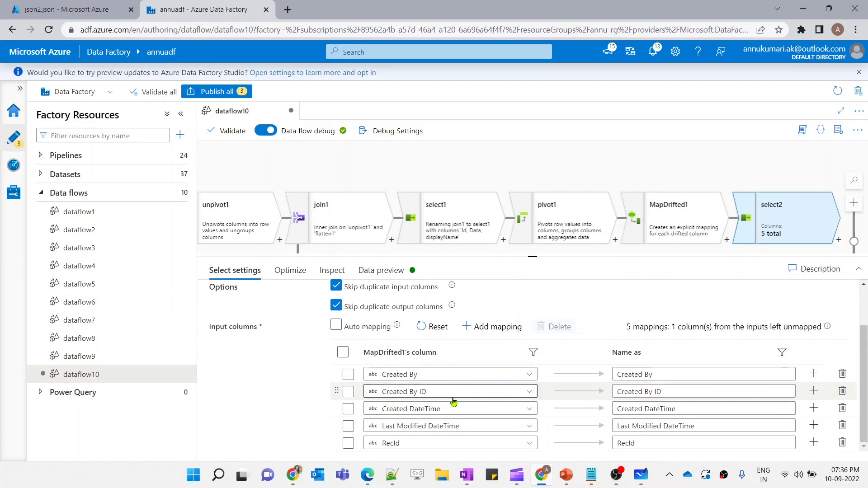